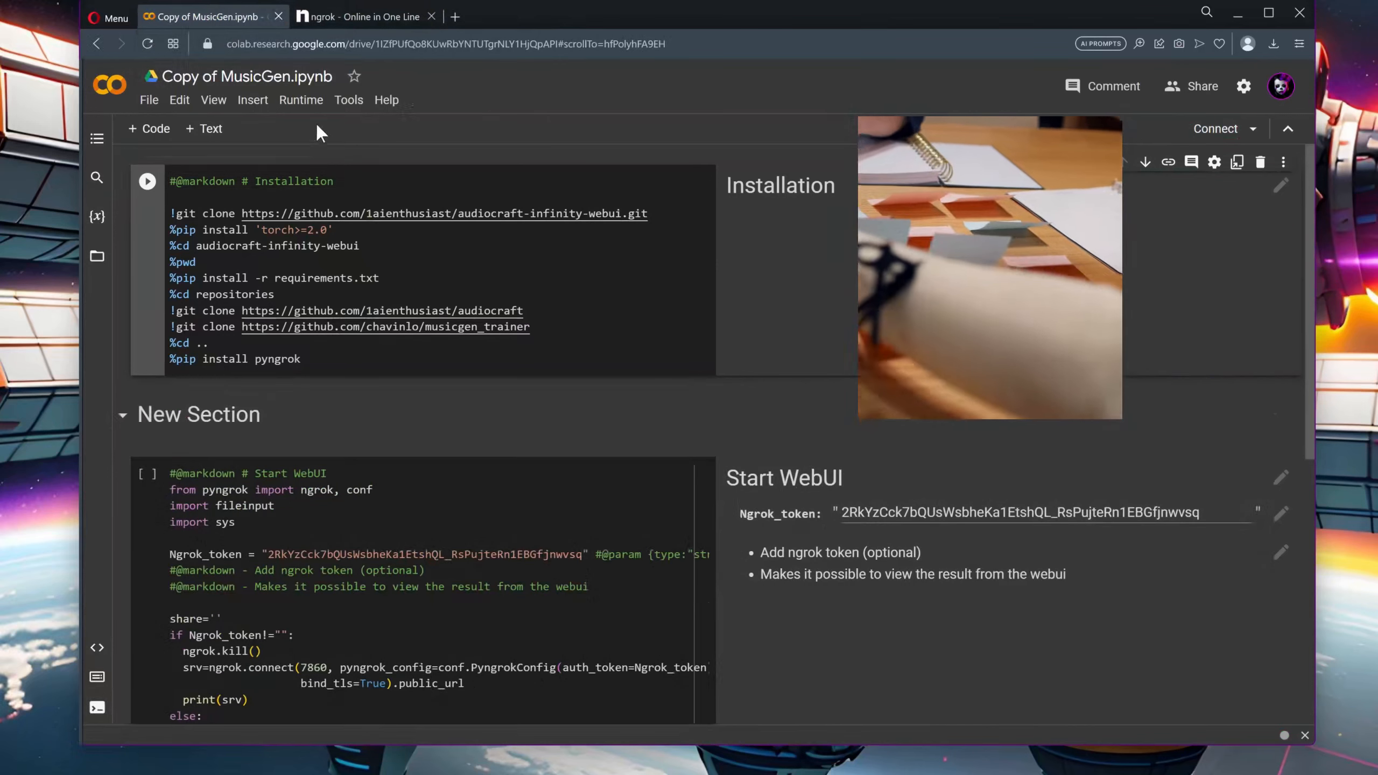
Set the notebook's hardware accelerator to GPU with the T4 type, save the settings and run the Installation cell
click(302, 100)
click(410, 353)
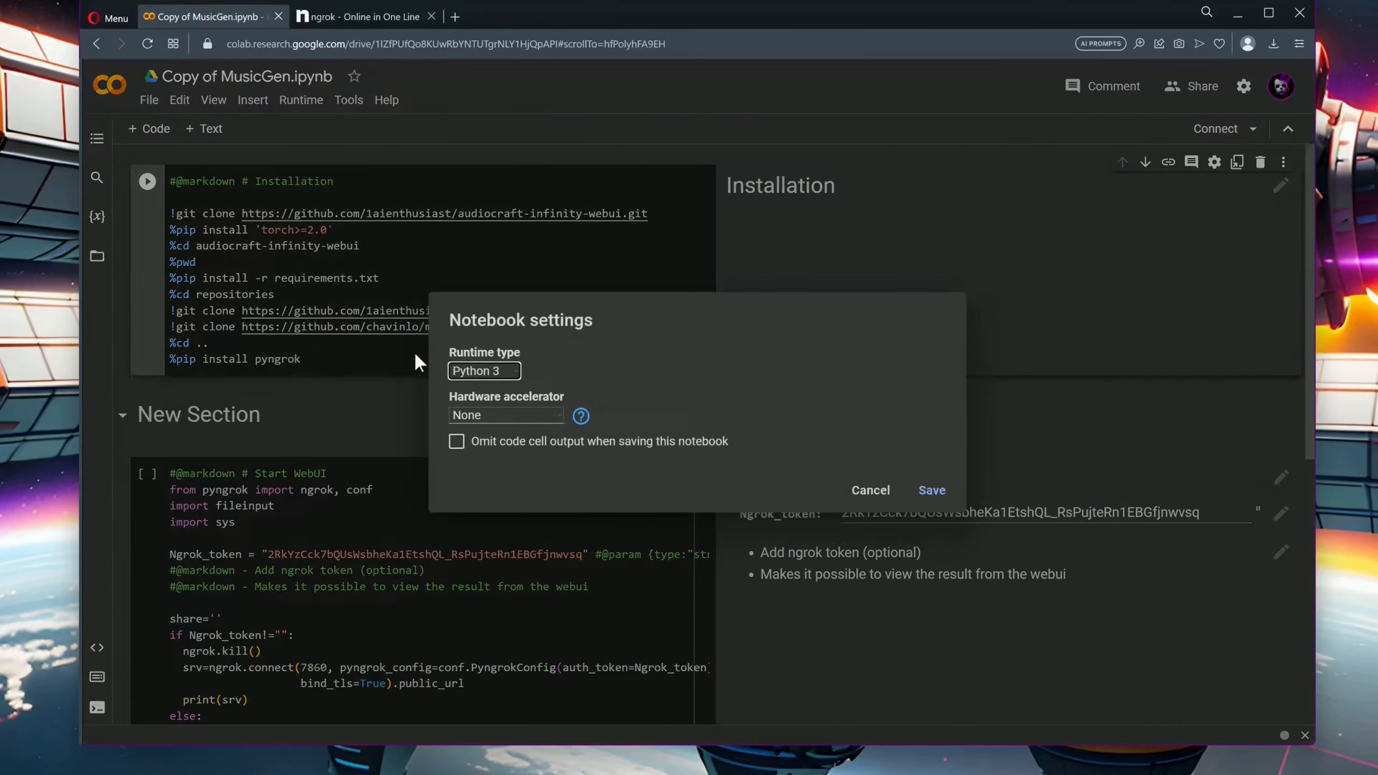
click(500, 410)
click(503, 435)
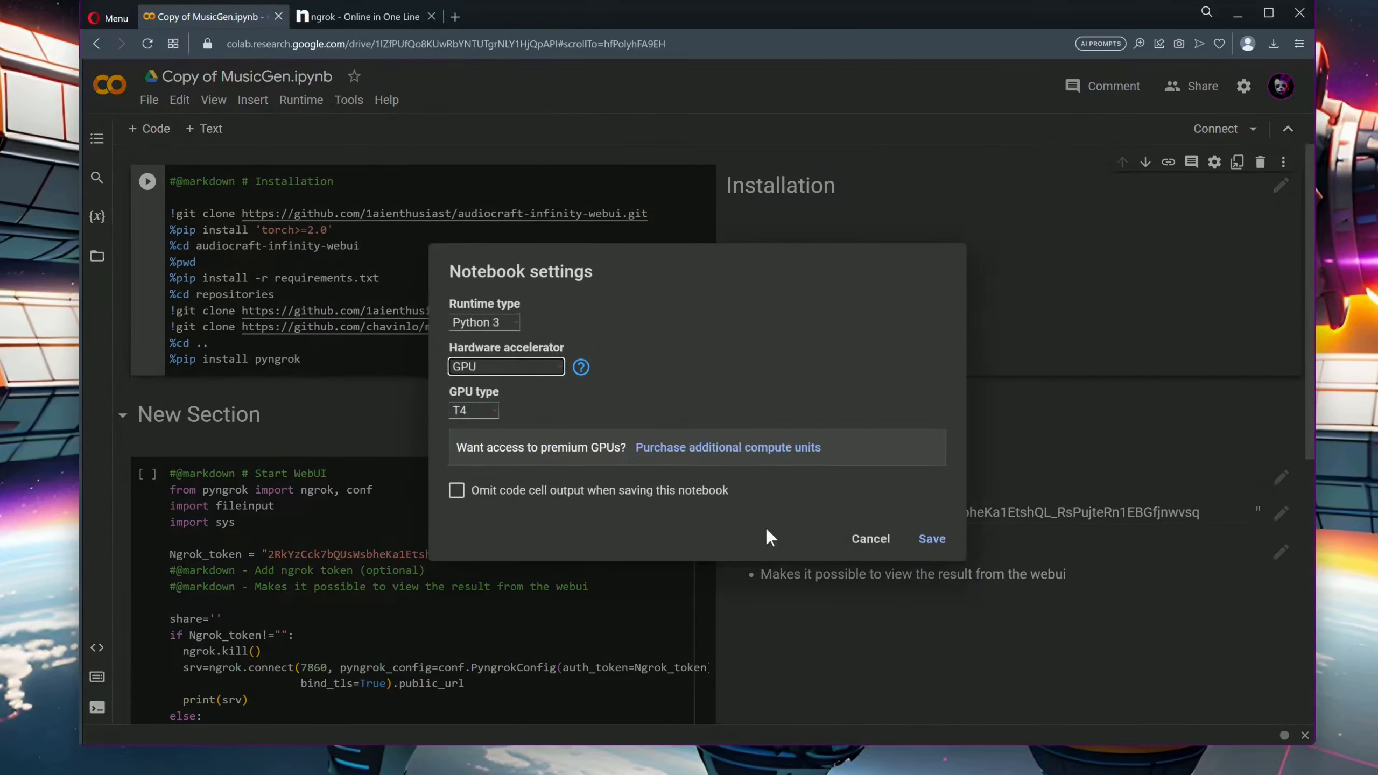
click(932, 539)
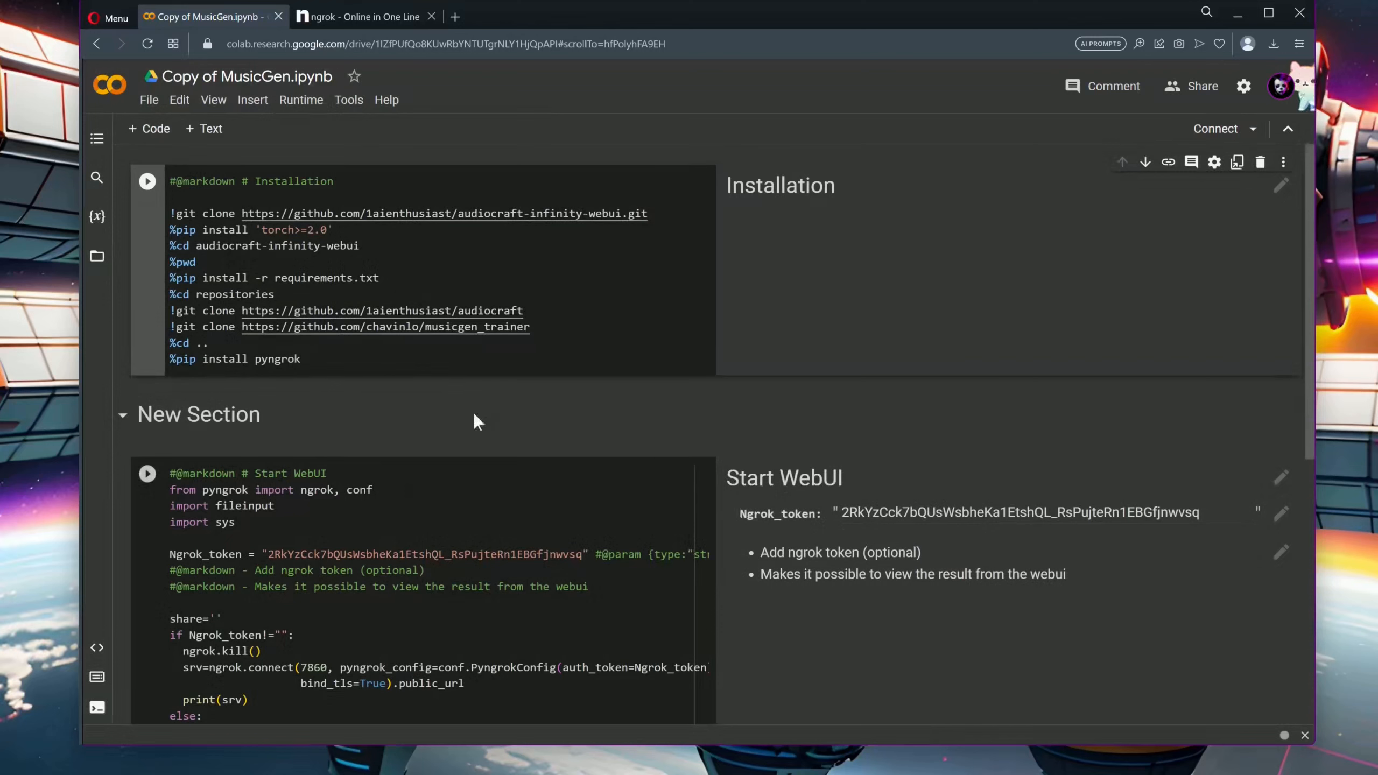
click(148, 183)
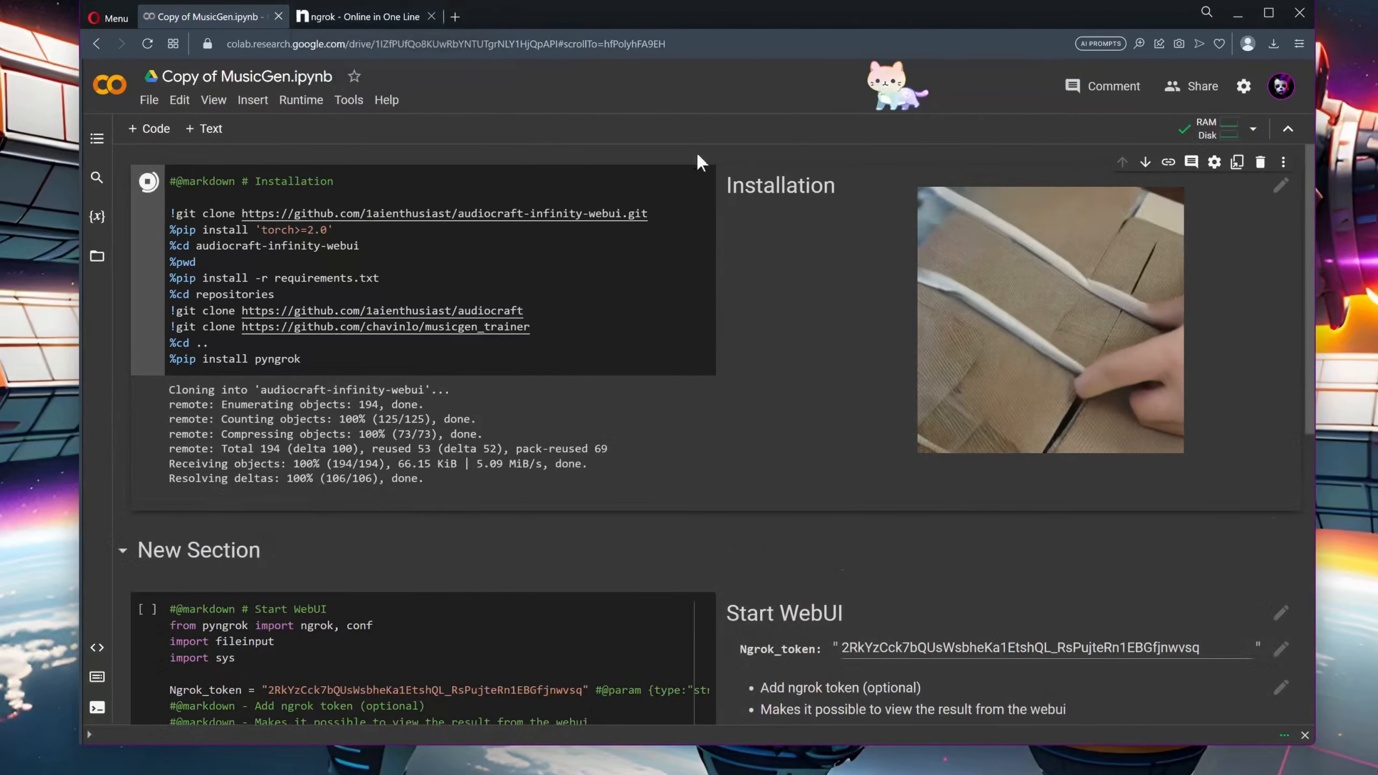
Switch to the ngrok website, get into the account dashboard through sign-up and copy the personal authtoken
click(396, 18)
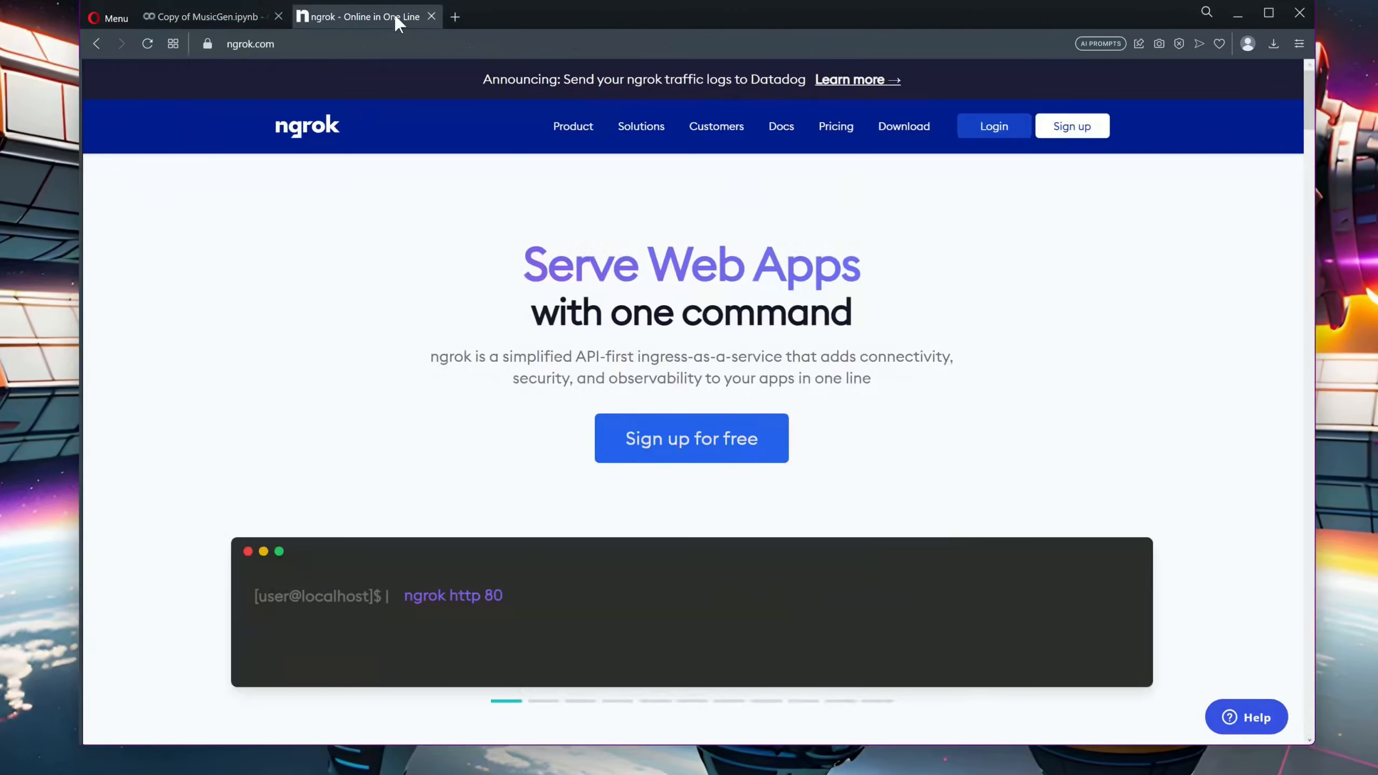
scroll(462, 348, down, 1)
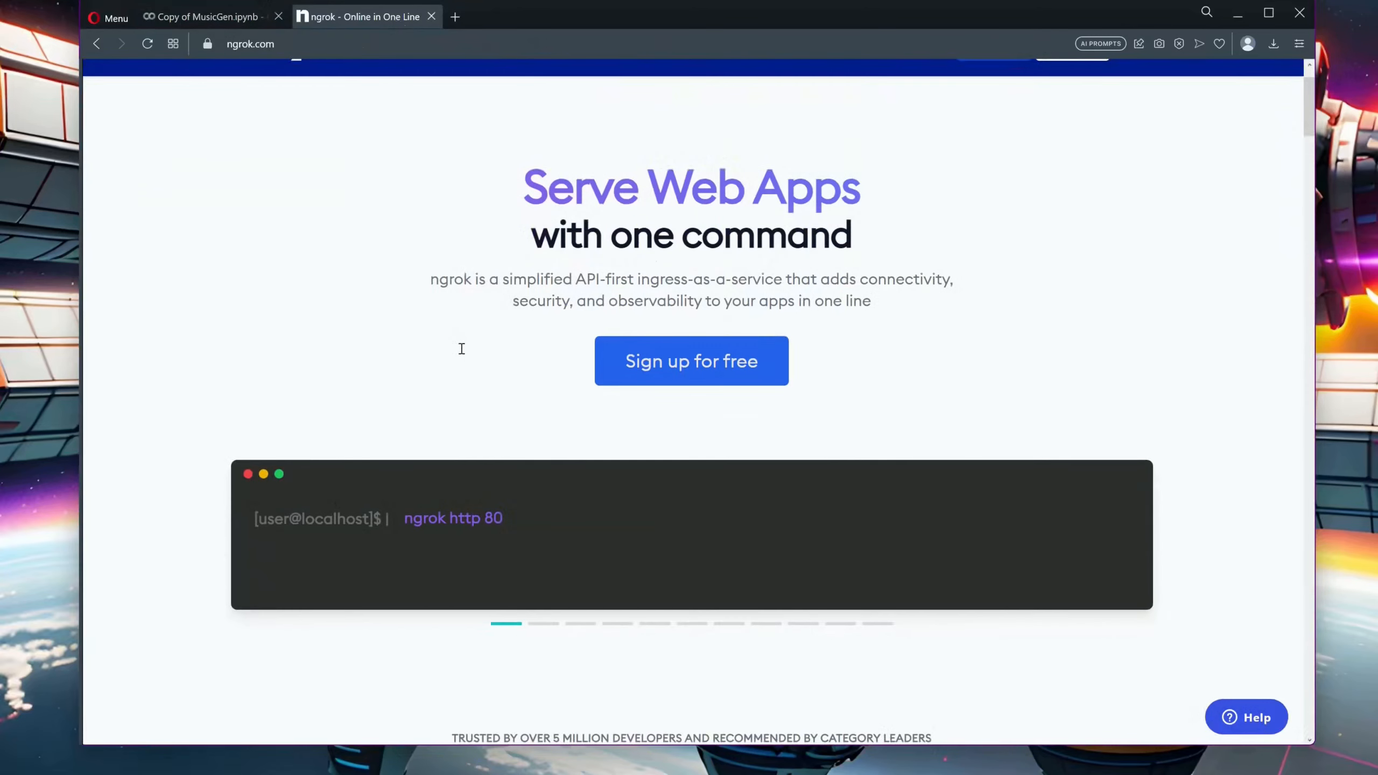
click(668, 376)
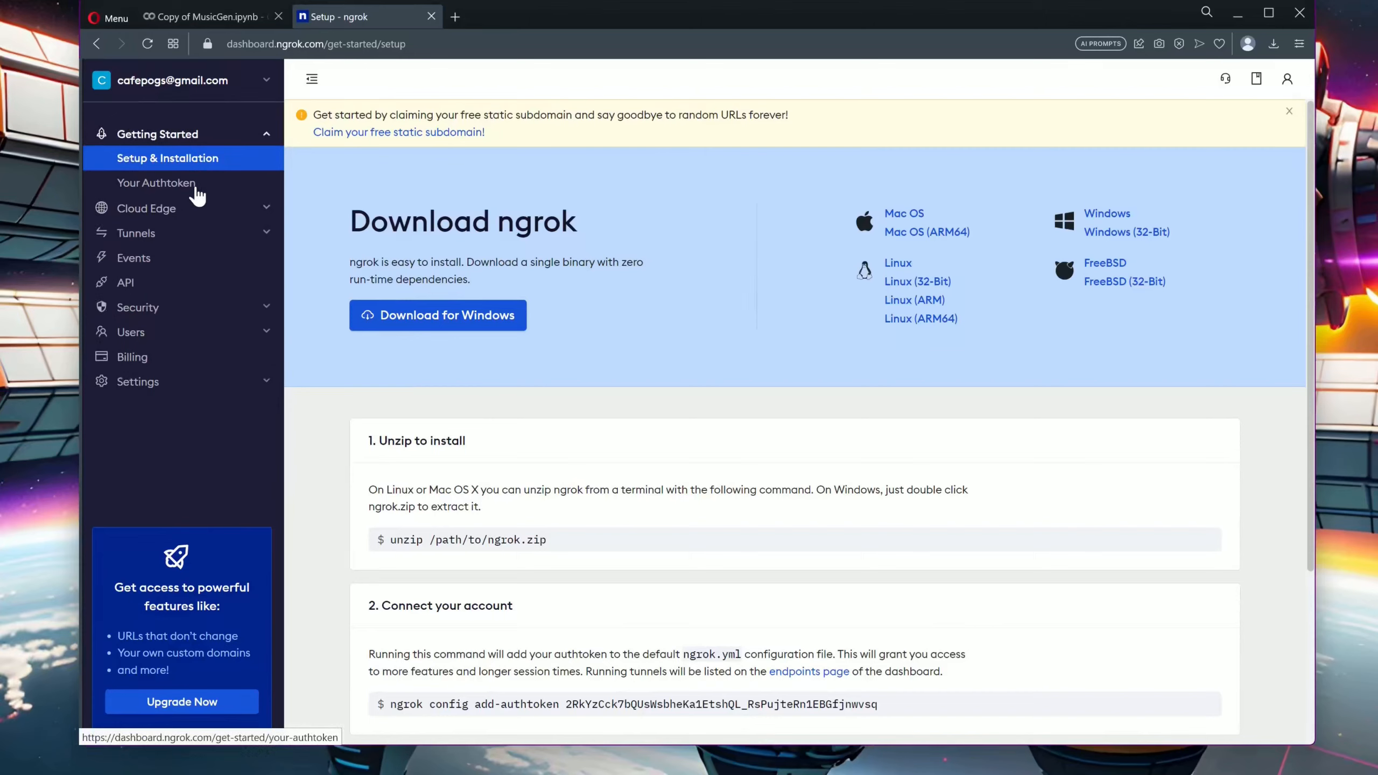
click(198, 194)
click(1020, 269)
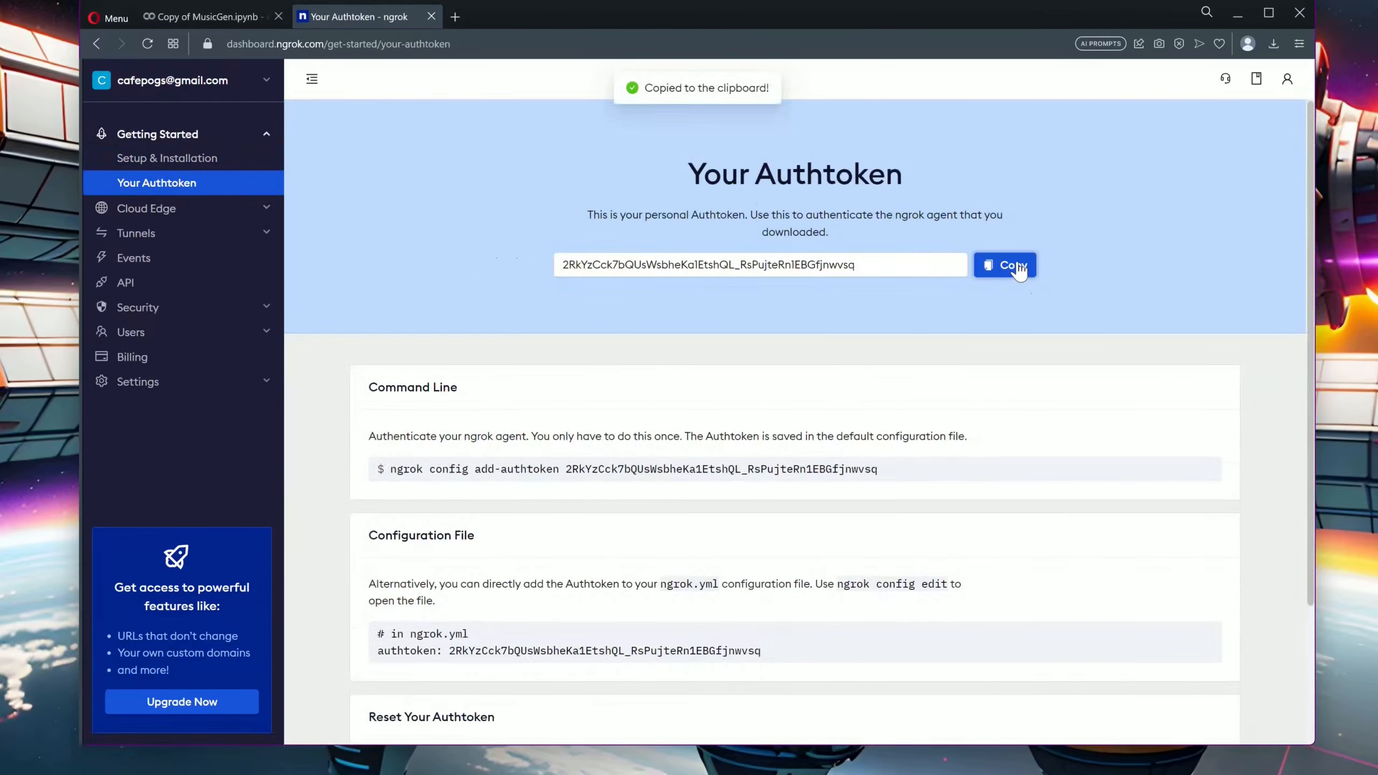
Return to the Colab notebook, paste the ngrok authtoken into the Ngrok_token field and run the Start WebUI cell
click(209, 24)
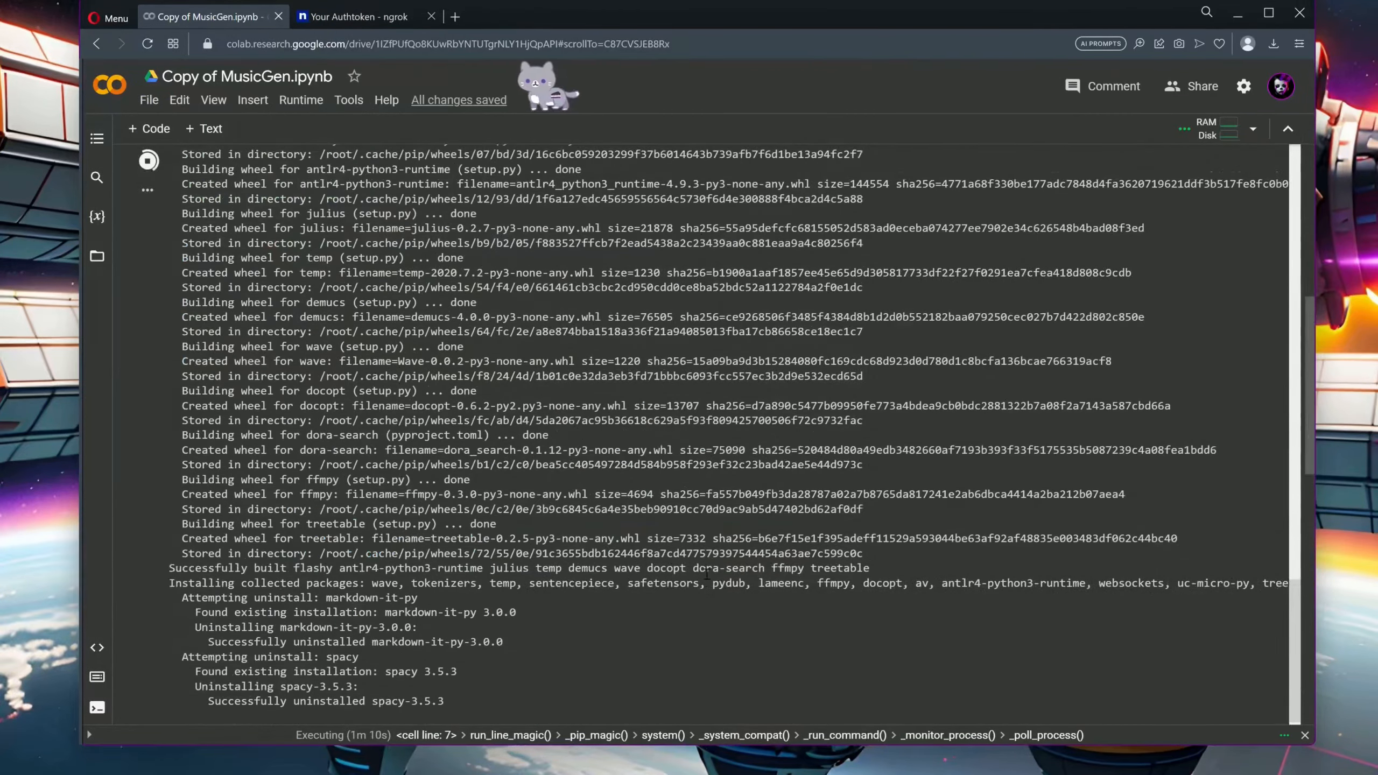
scroll(705, 573, down, 10)
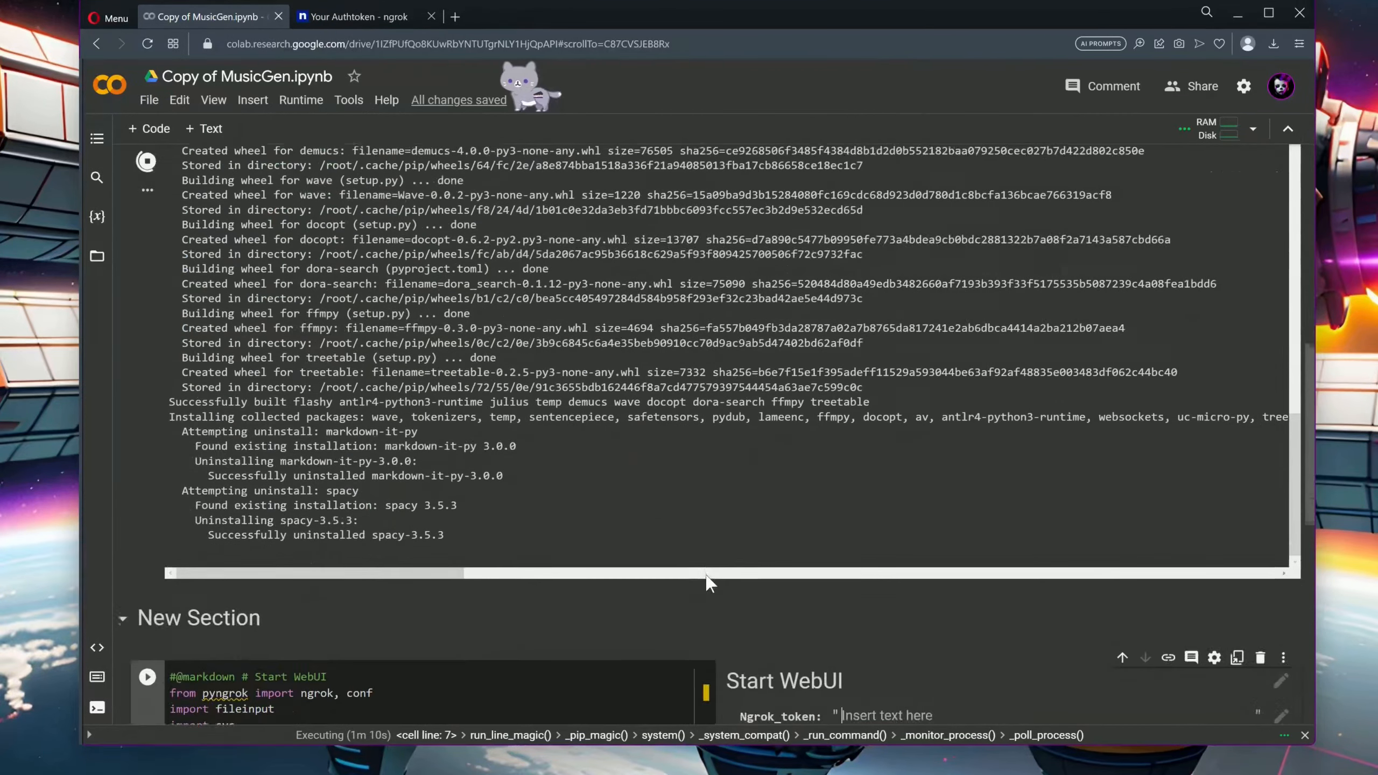
click(704, 574)
key(ctrl+v)
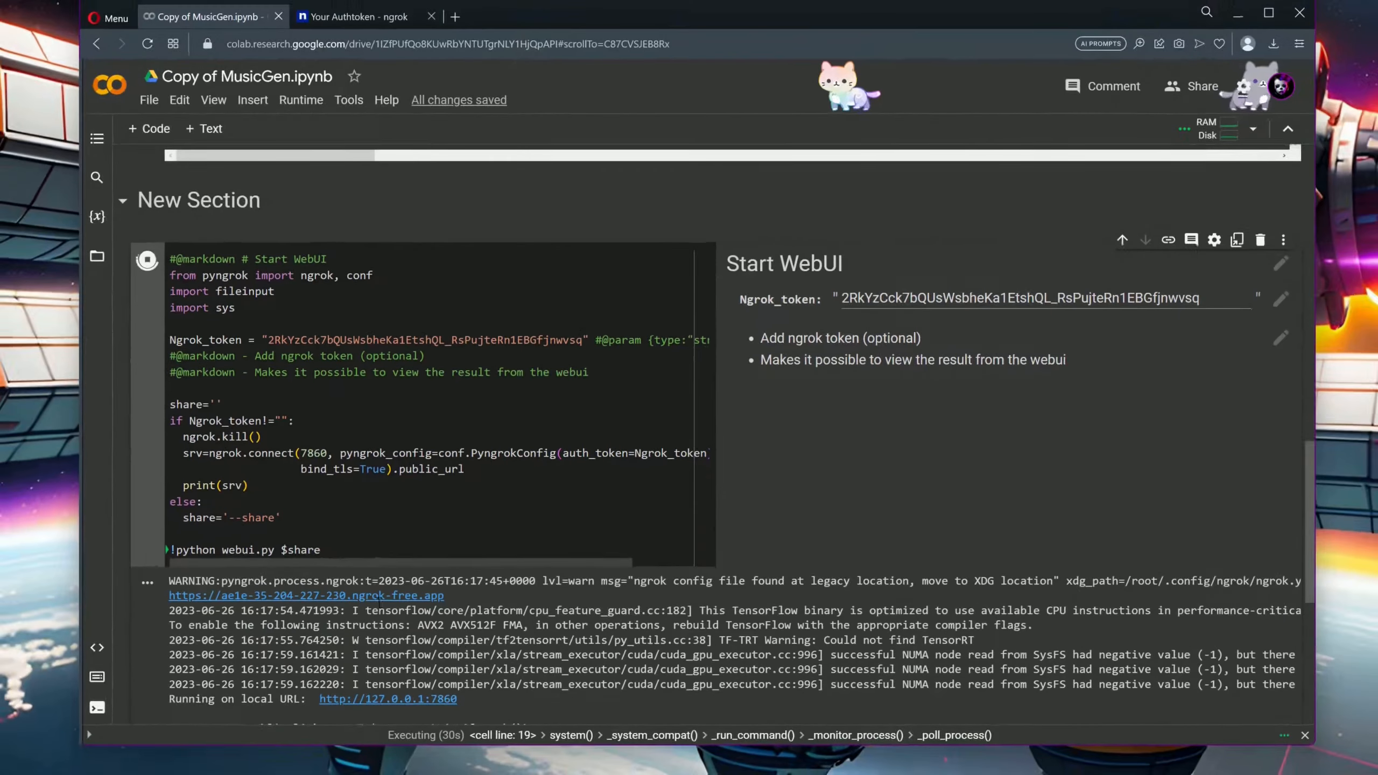
Open the WebUI through its ngrok link and generate music from the 80s driving pop song example with bach.mp3 and the melody model
click(373, 600)
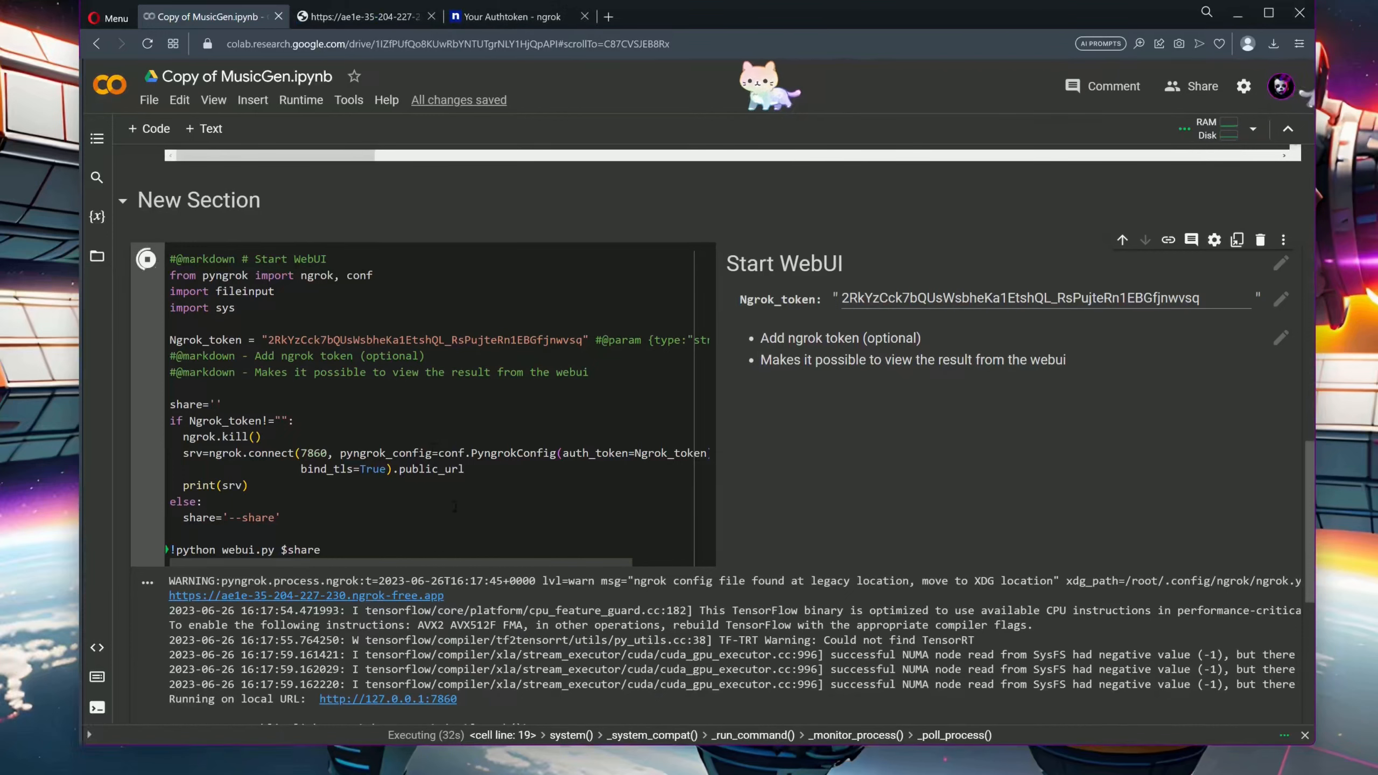
click(341, 17)
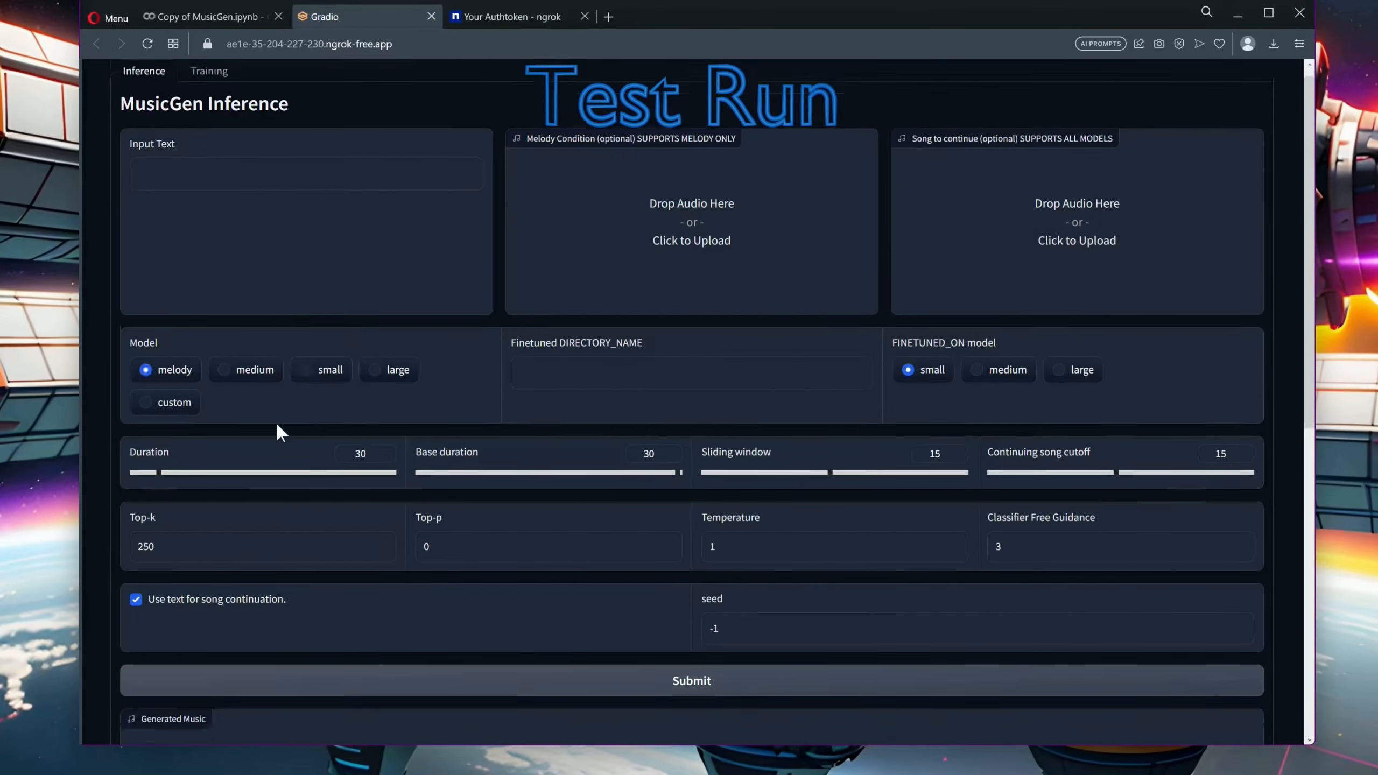
scroll(276, 424, down, 7)
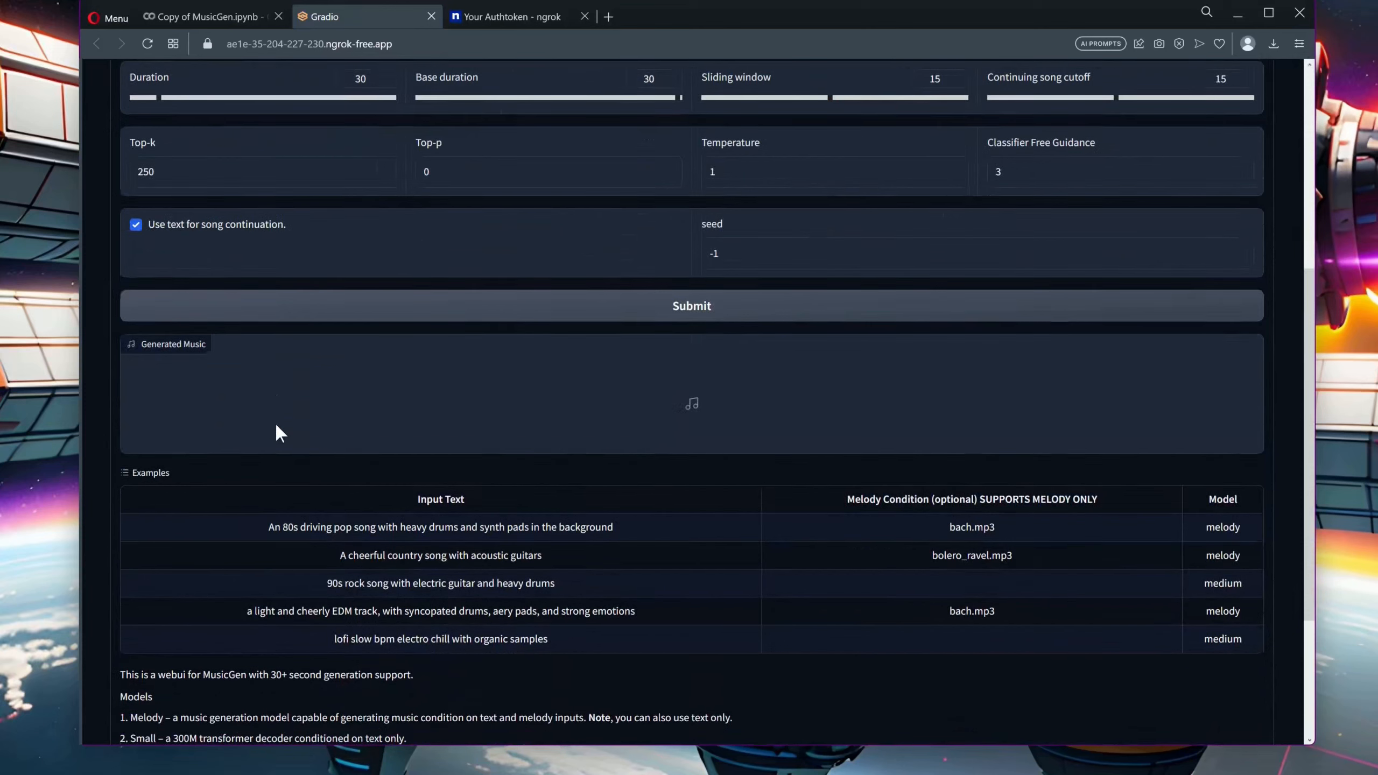
click(404, 538)
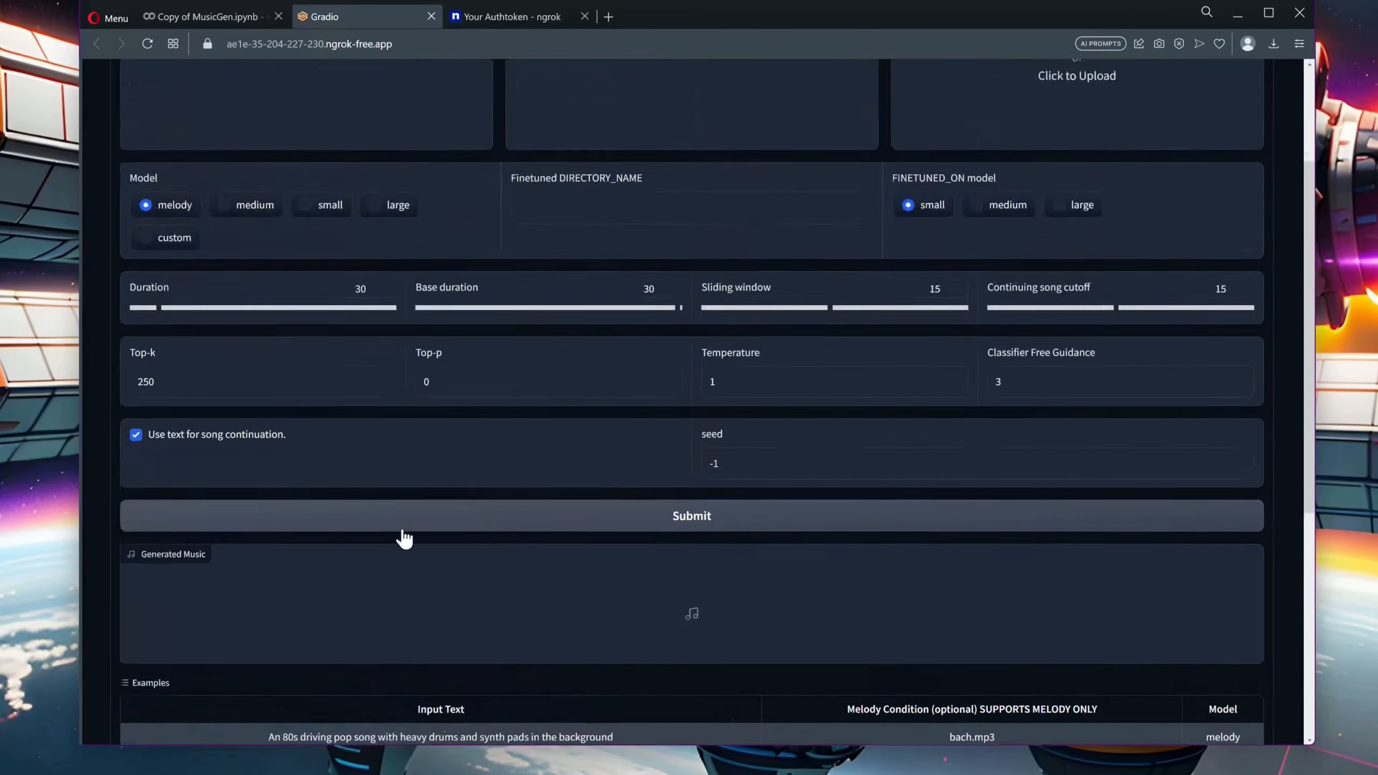
scroll(404, 530, down, 3)
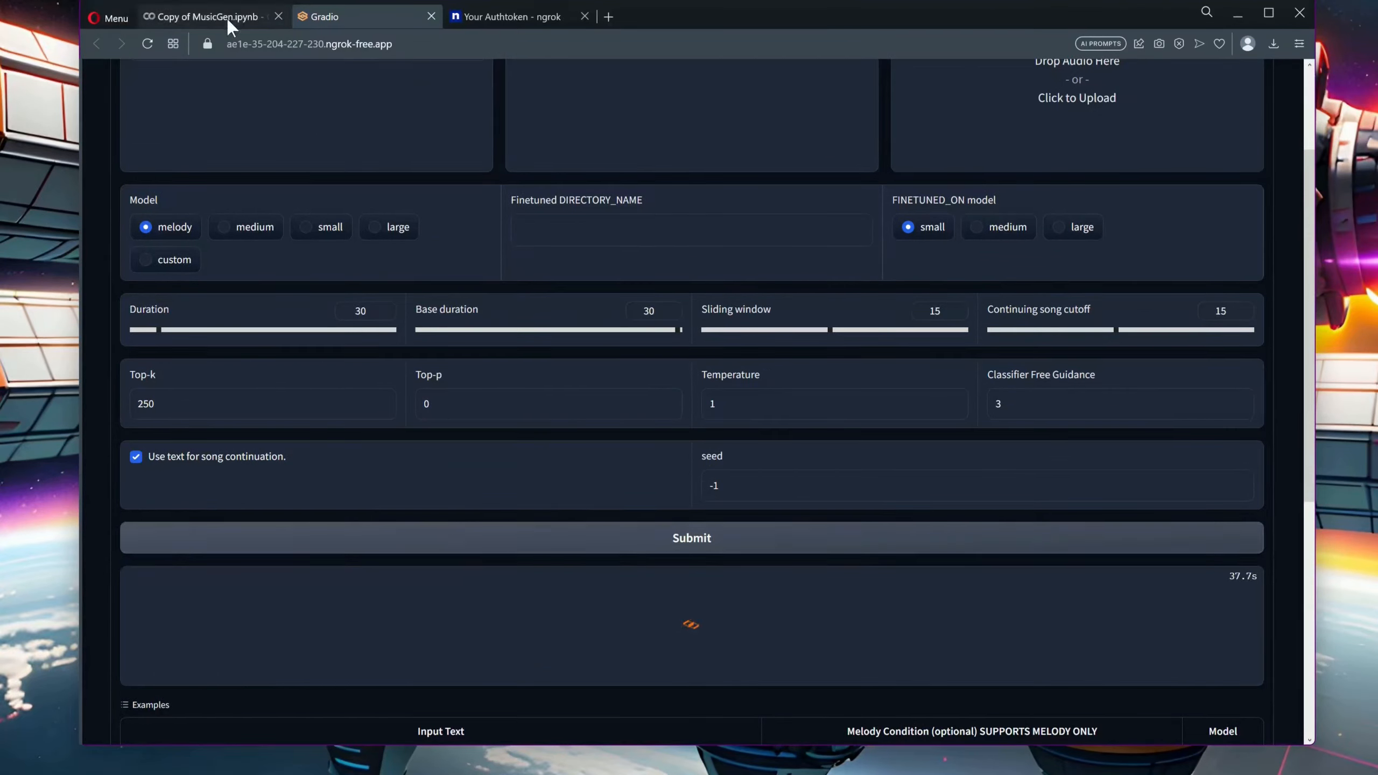
Check the generation progress in the notebook output, and play the generated music in the WebUI
click(226, 18)
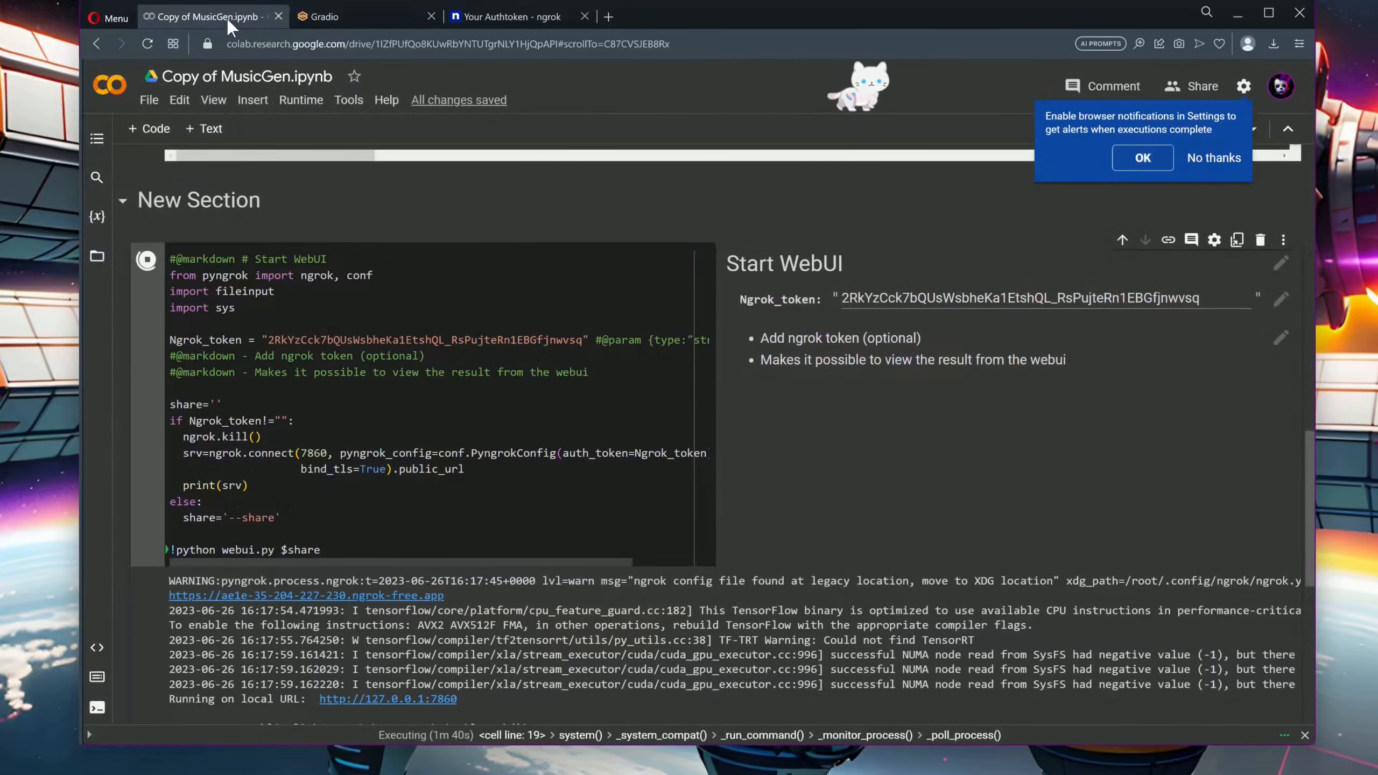
scroll(588, 457, down, 4)
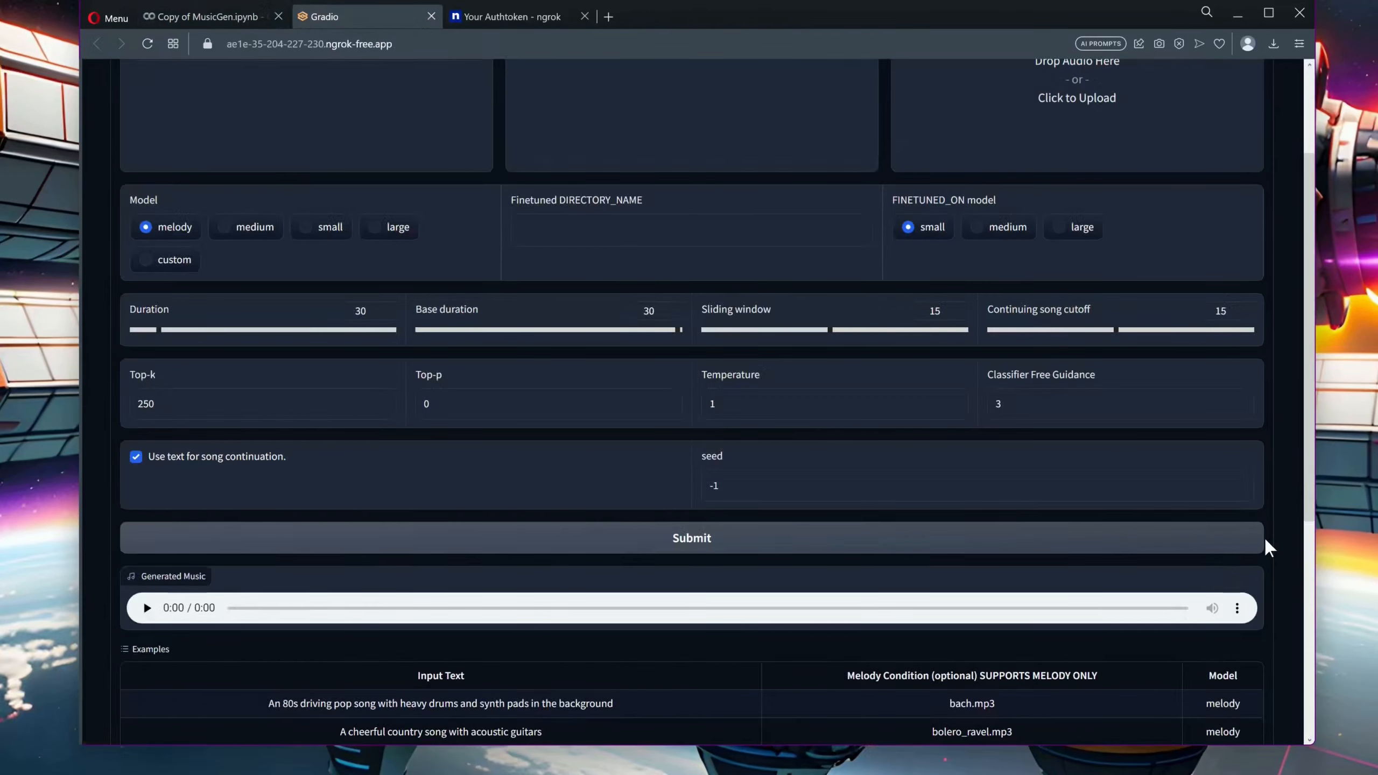
click(146, 609)
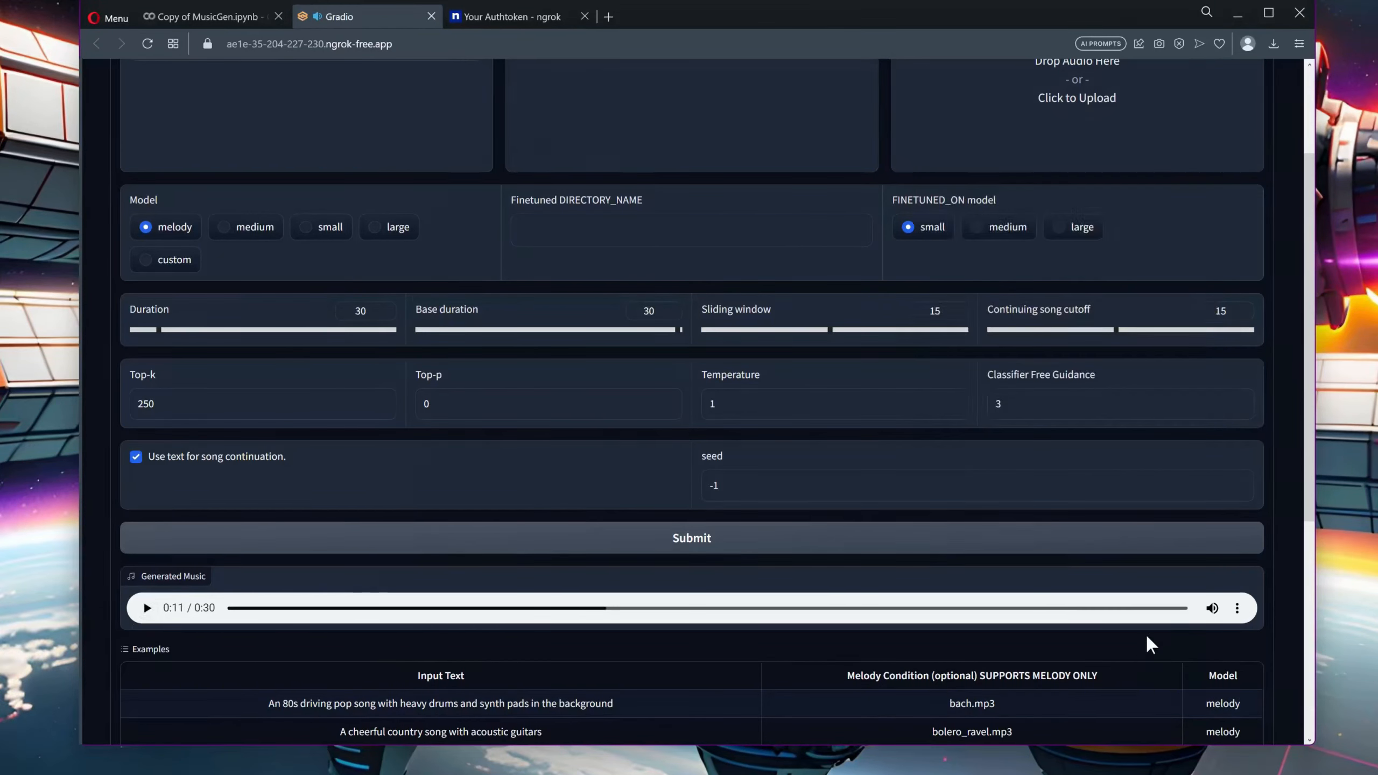
Download the generated music from the WebUI's audio player as a WAV file
click(1235, 608)
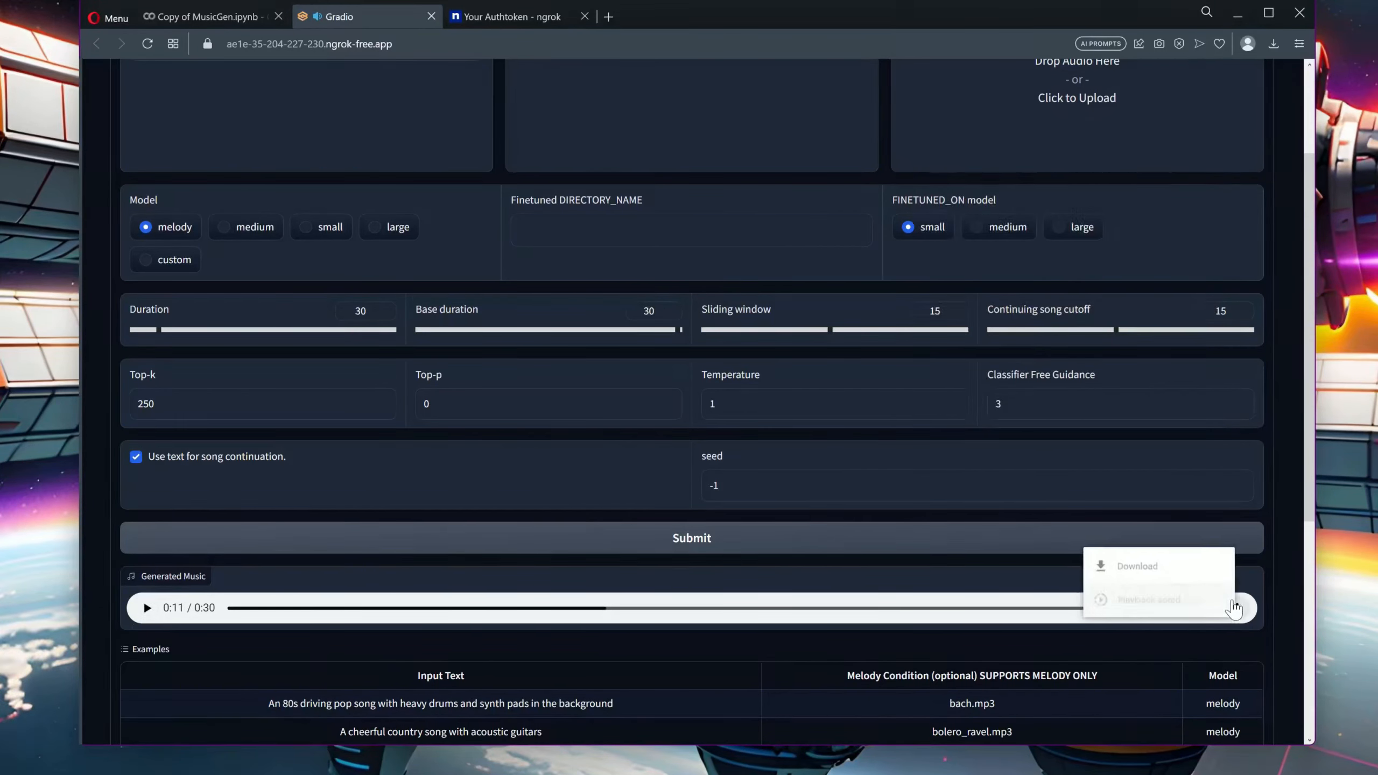
click(1160, 560)
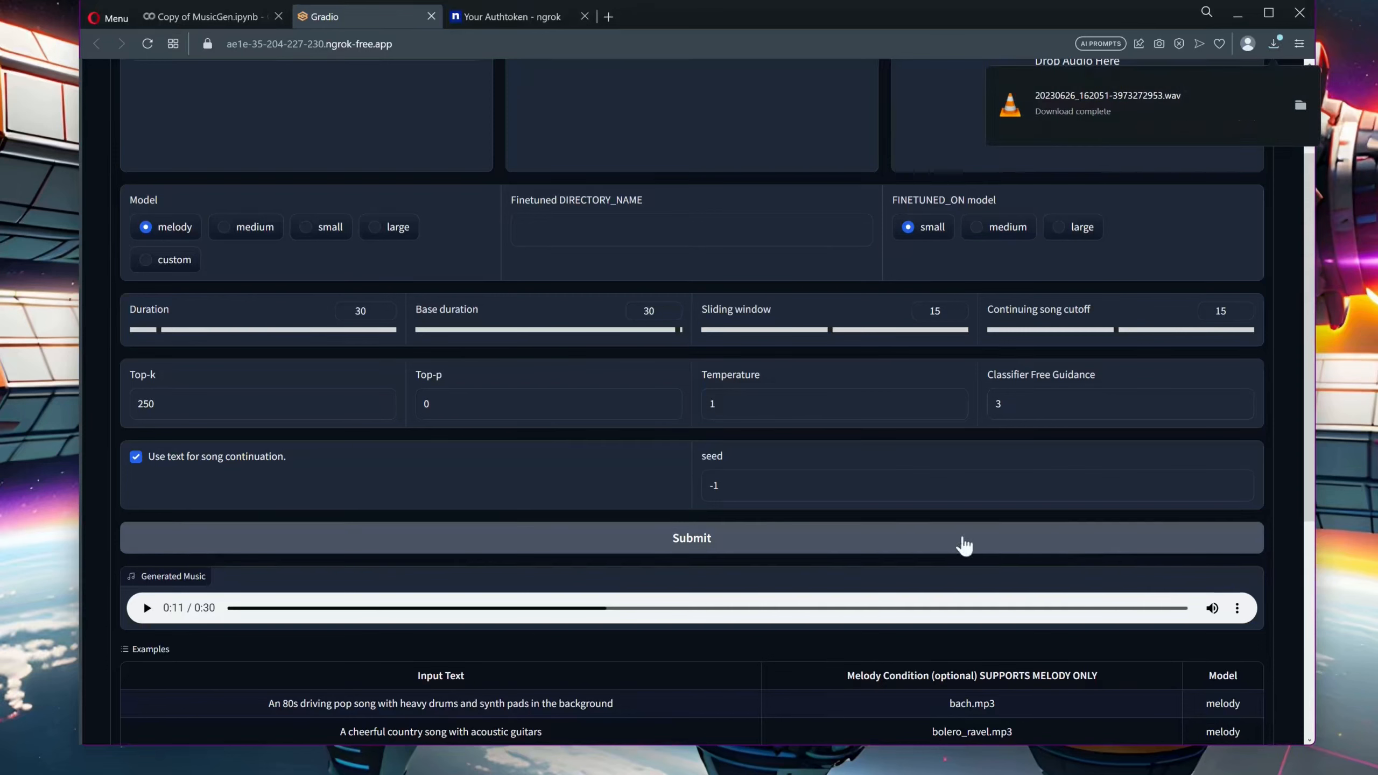
scroll(575, 486, up, 3)
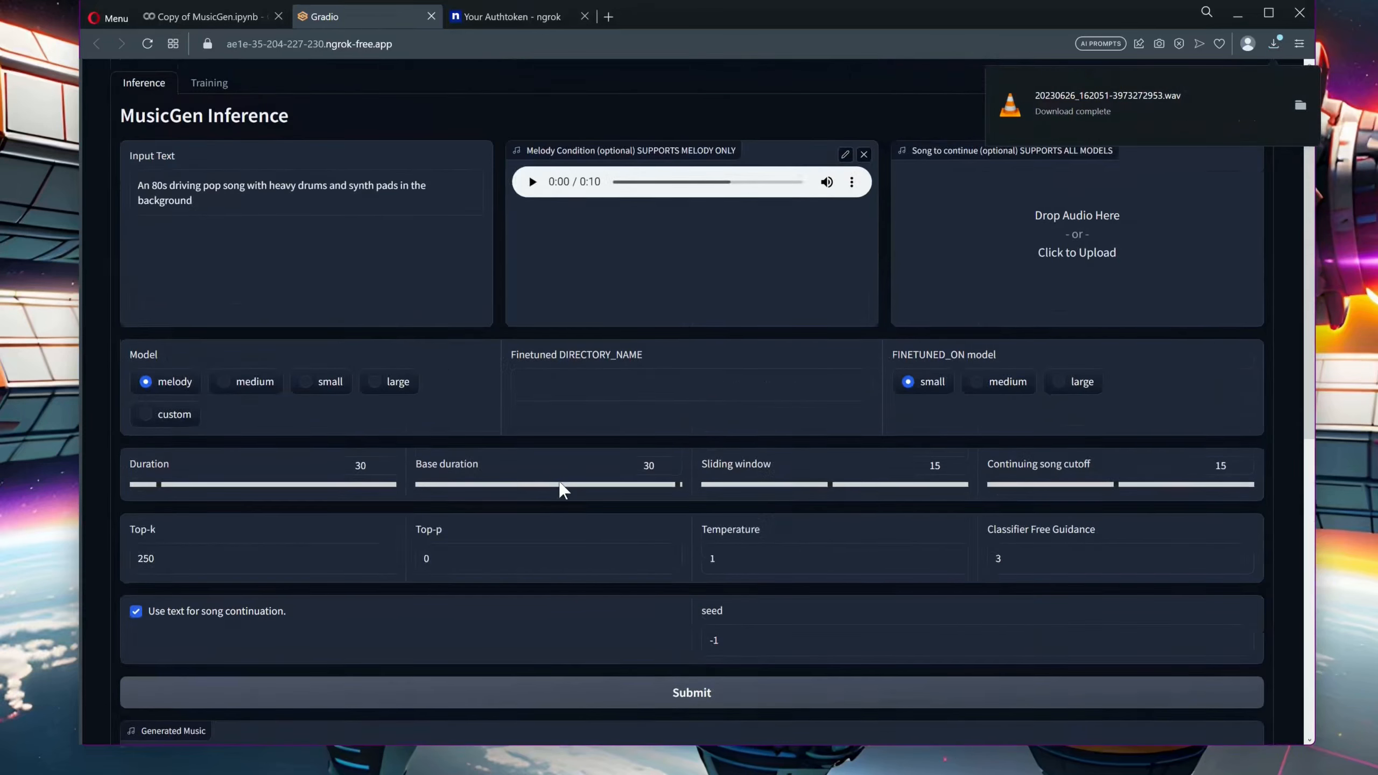
In the notebook's files, expand audiocraft-infinity-webui and its results folder, and view the available actions for the generated WAV file
click(206, 16)
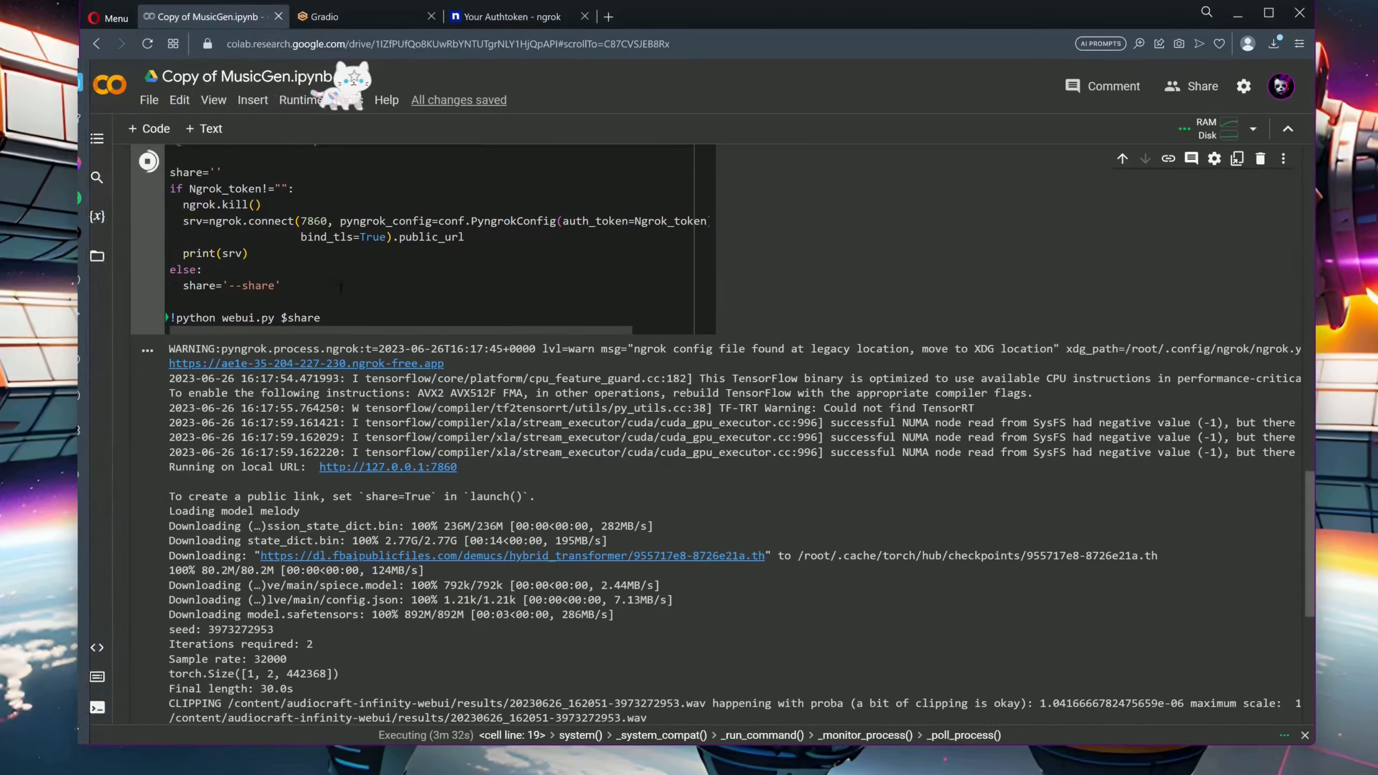
click(96, 257)
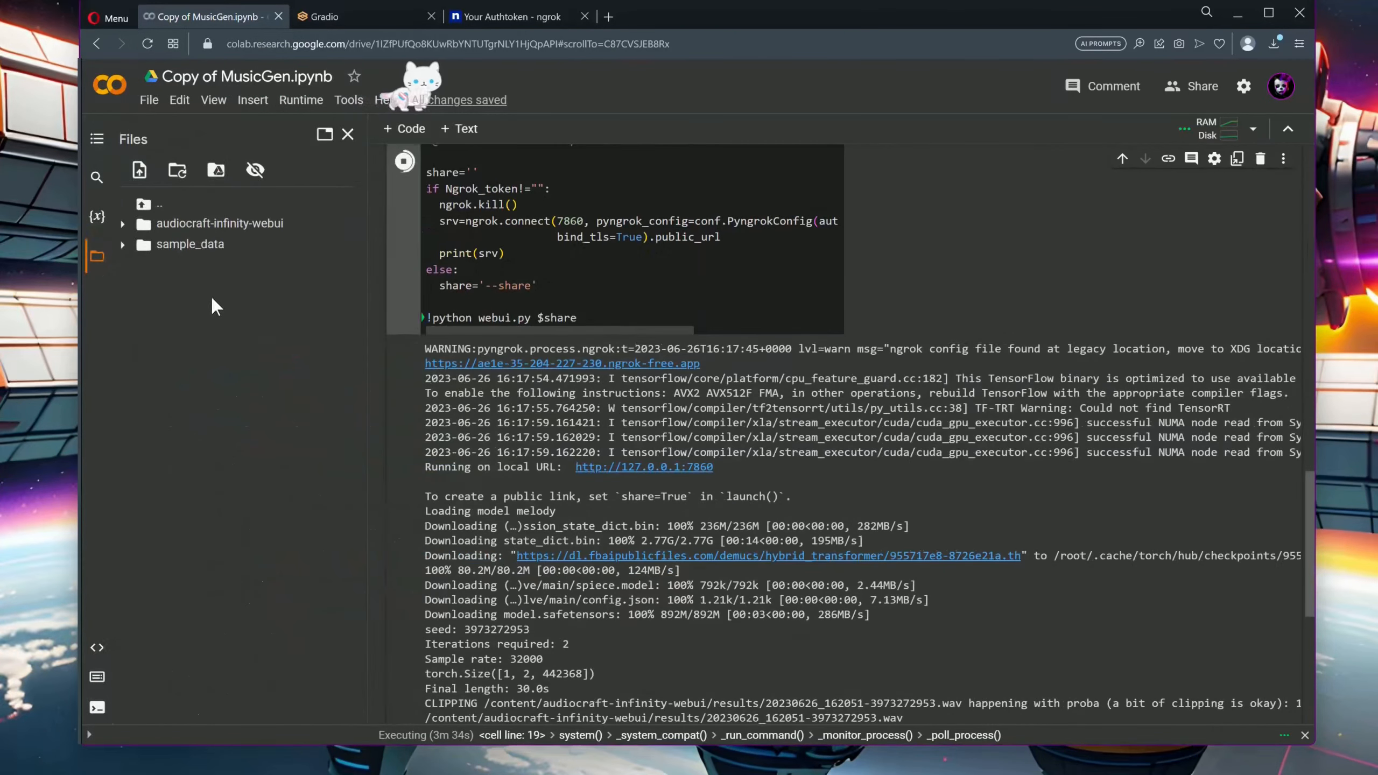
click(124, 224)
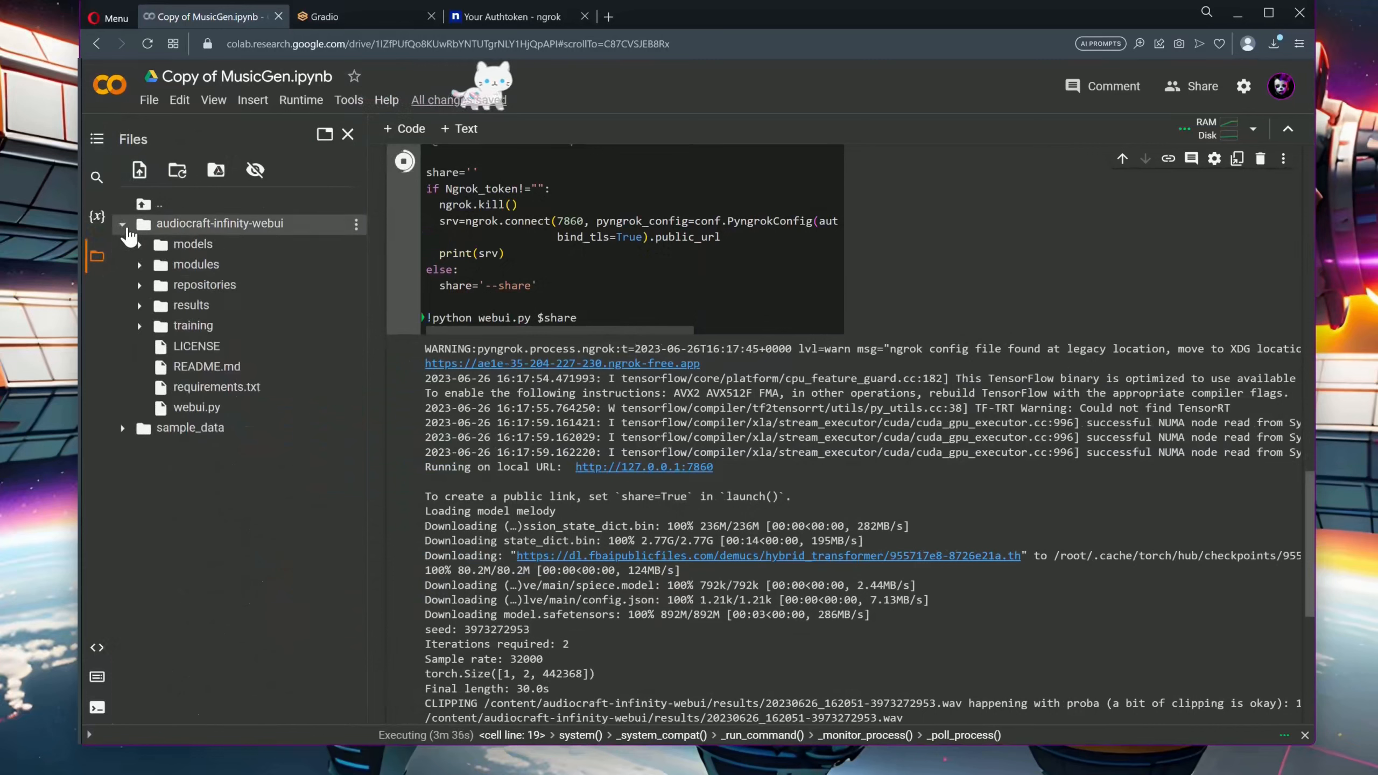
click(139, 305)
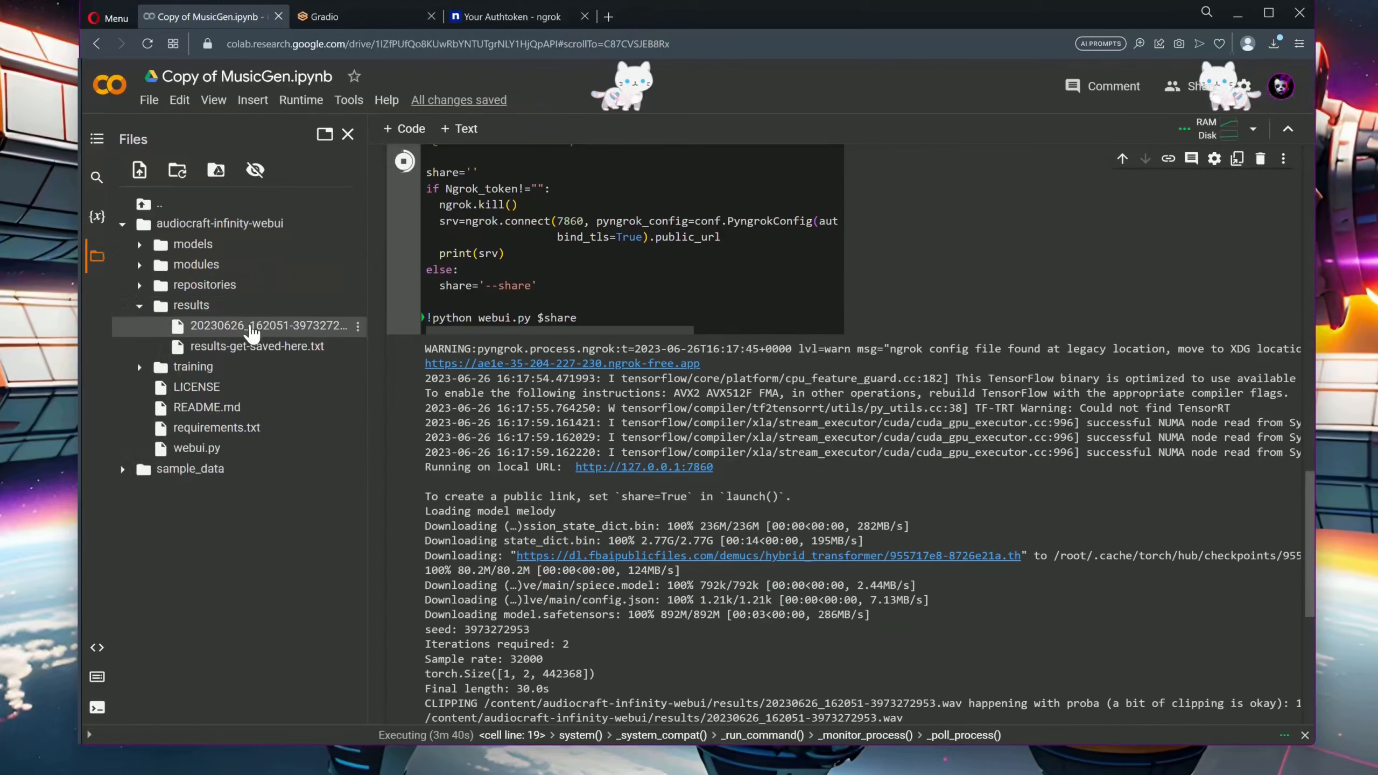
click(358, 327)
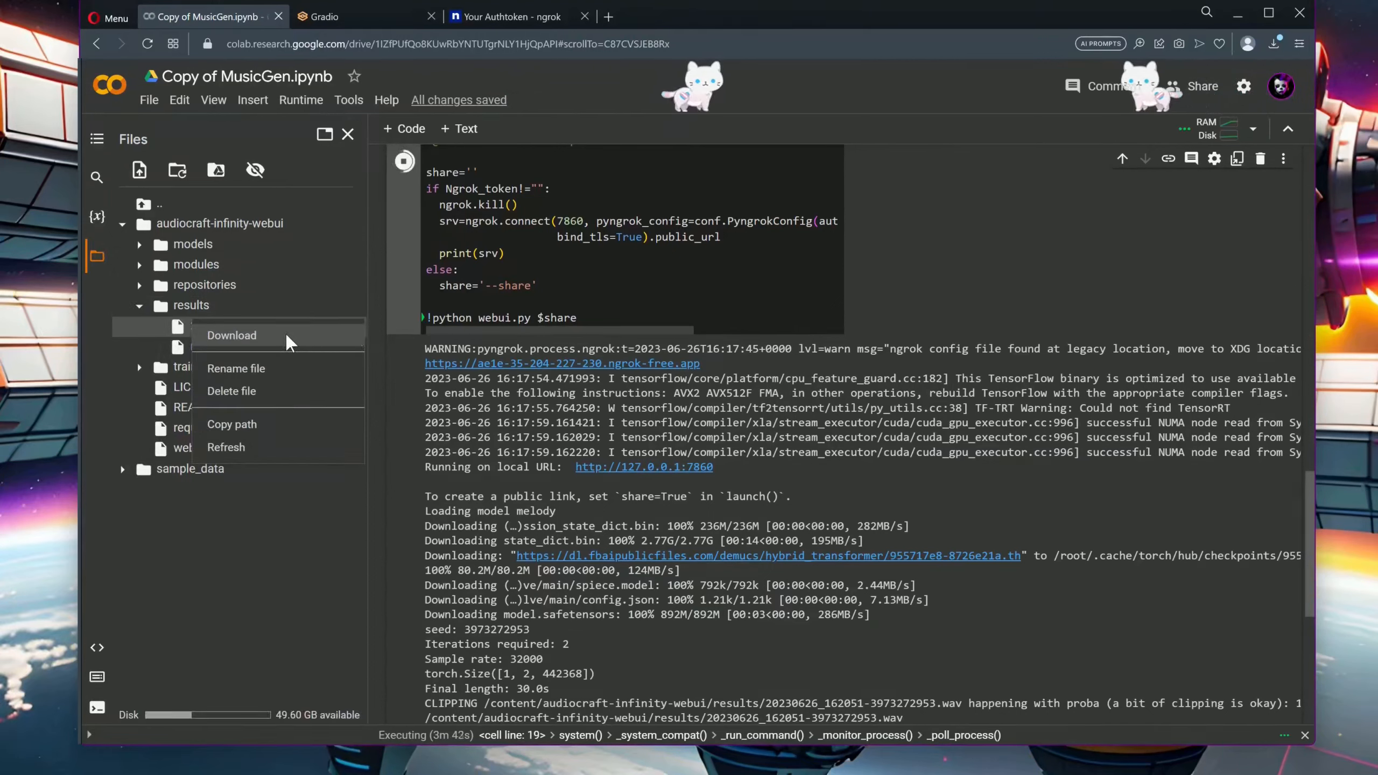
click(335, 609)
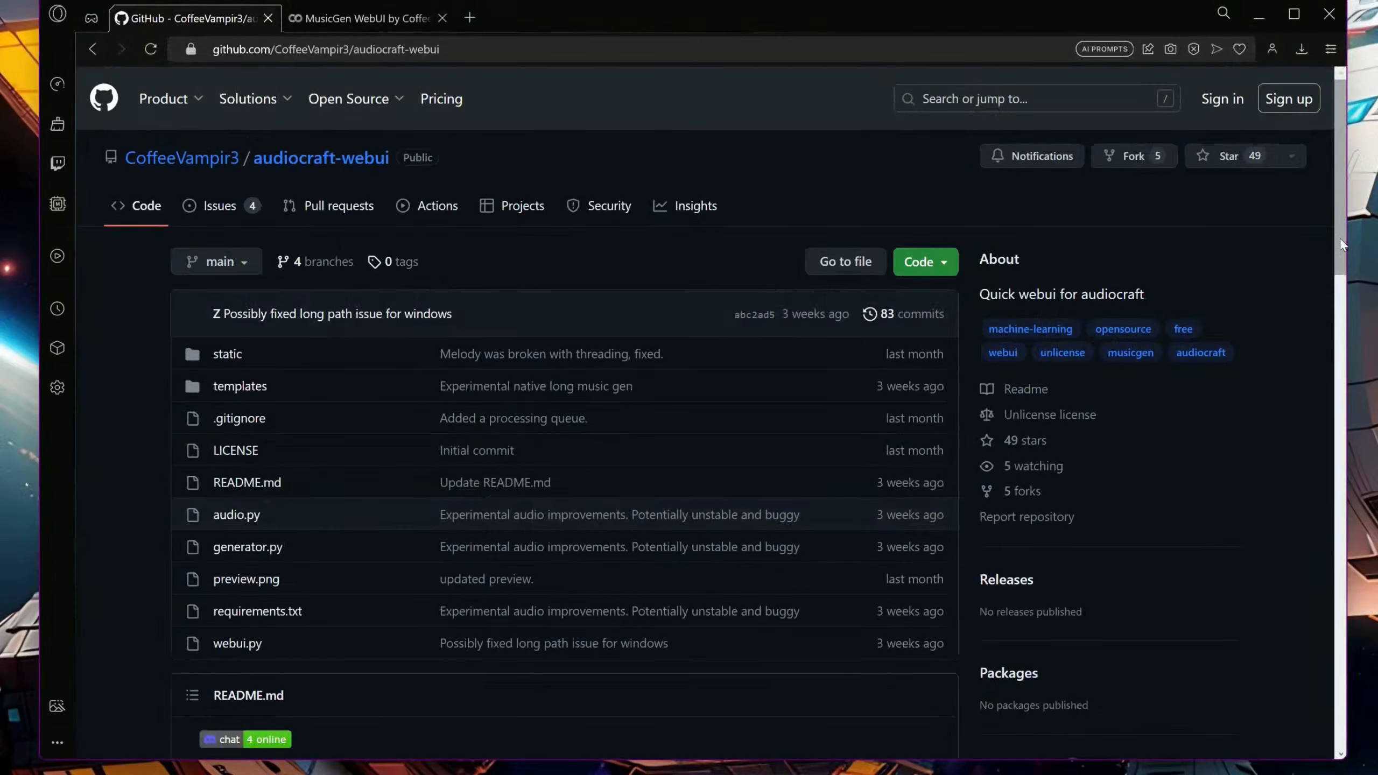
Switch from the audiocraft-webui GitHub page to the MusicGen WebUI notebook and open its web interface through the ngrok link
drag(1340, 240, 1373, 443)
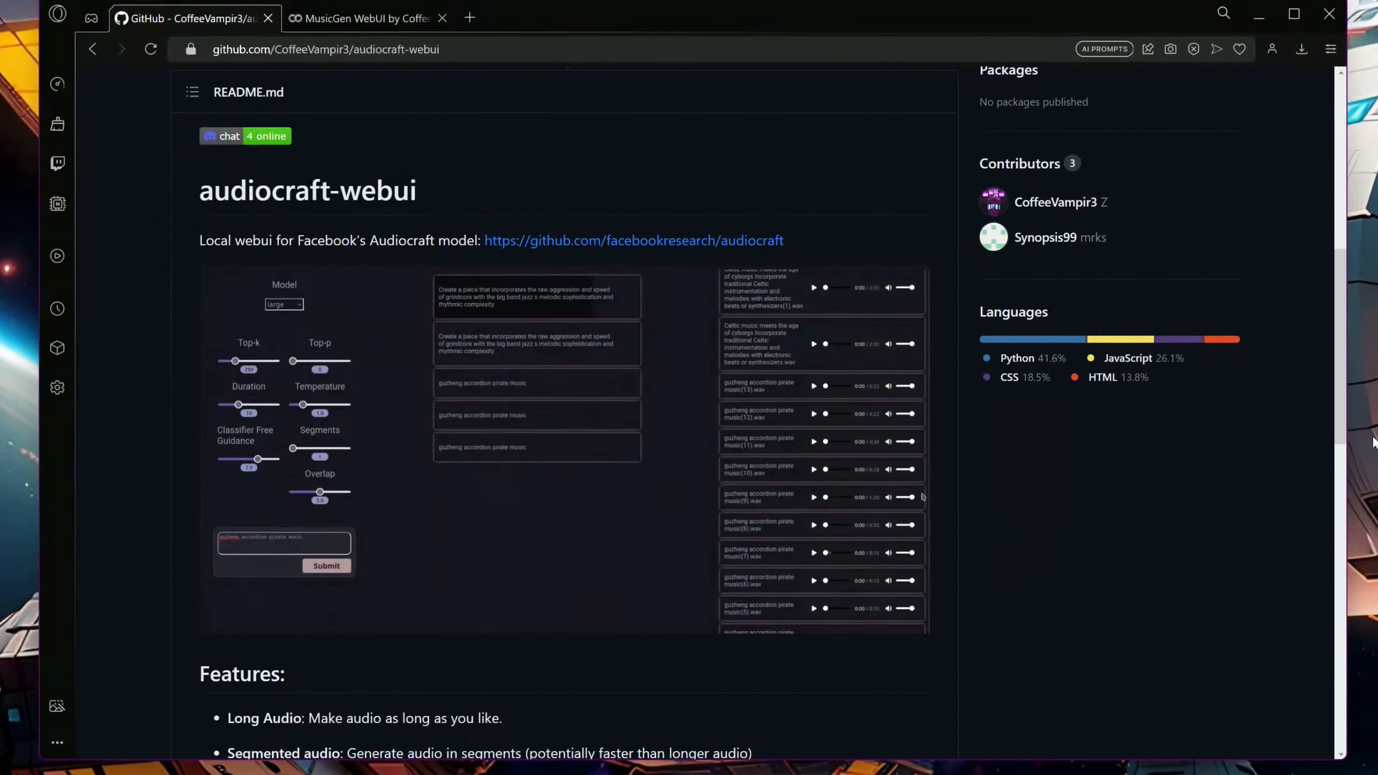
click(378, 22)
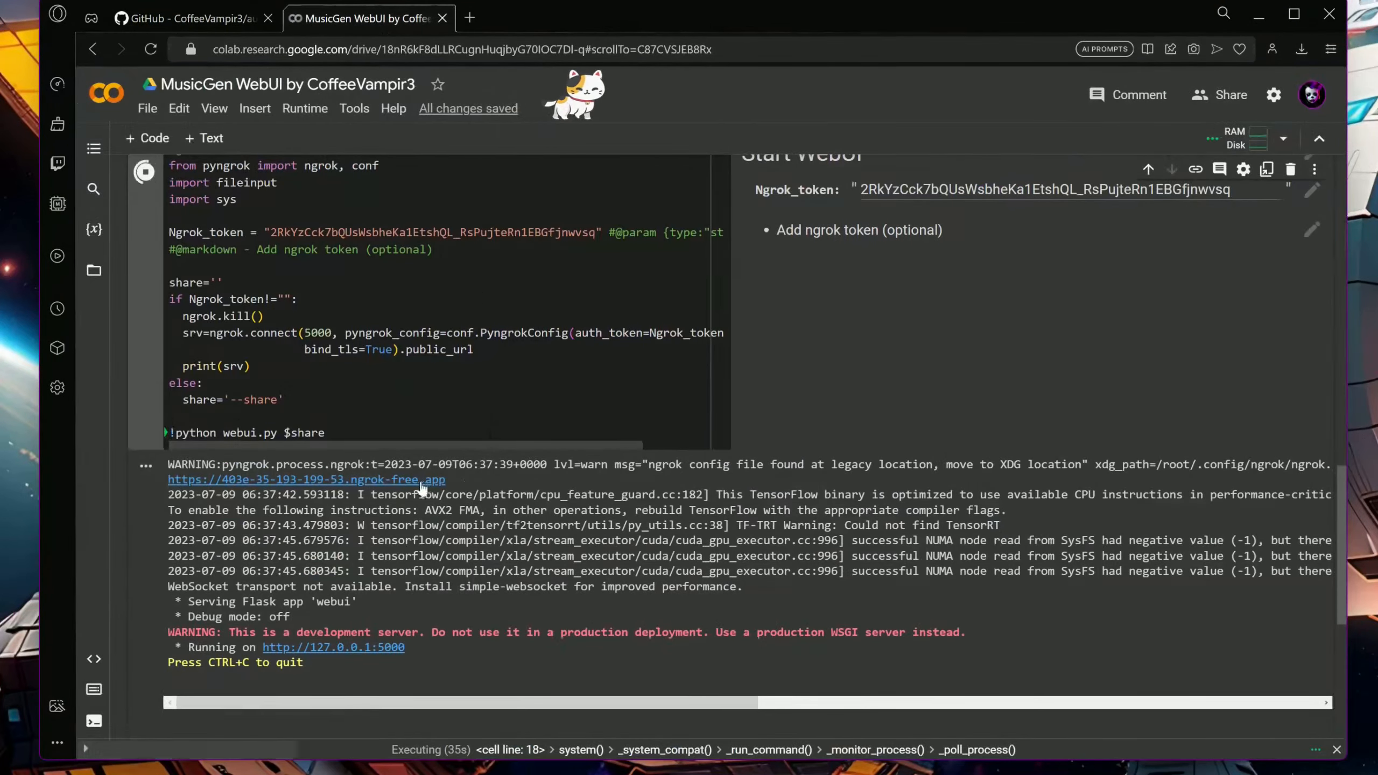
click(401, 480)
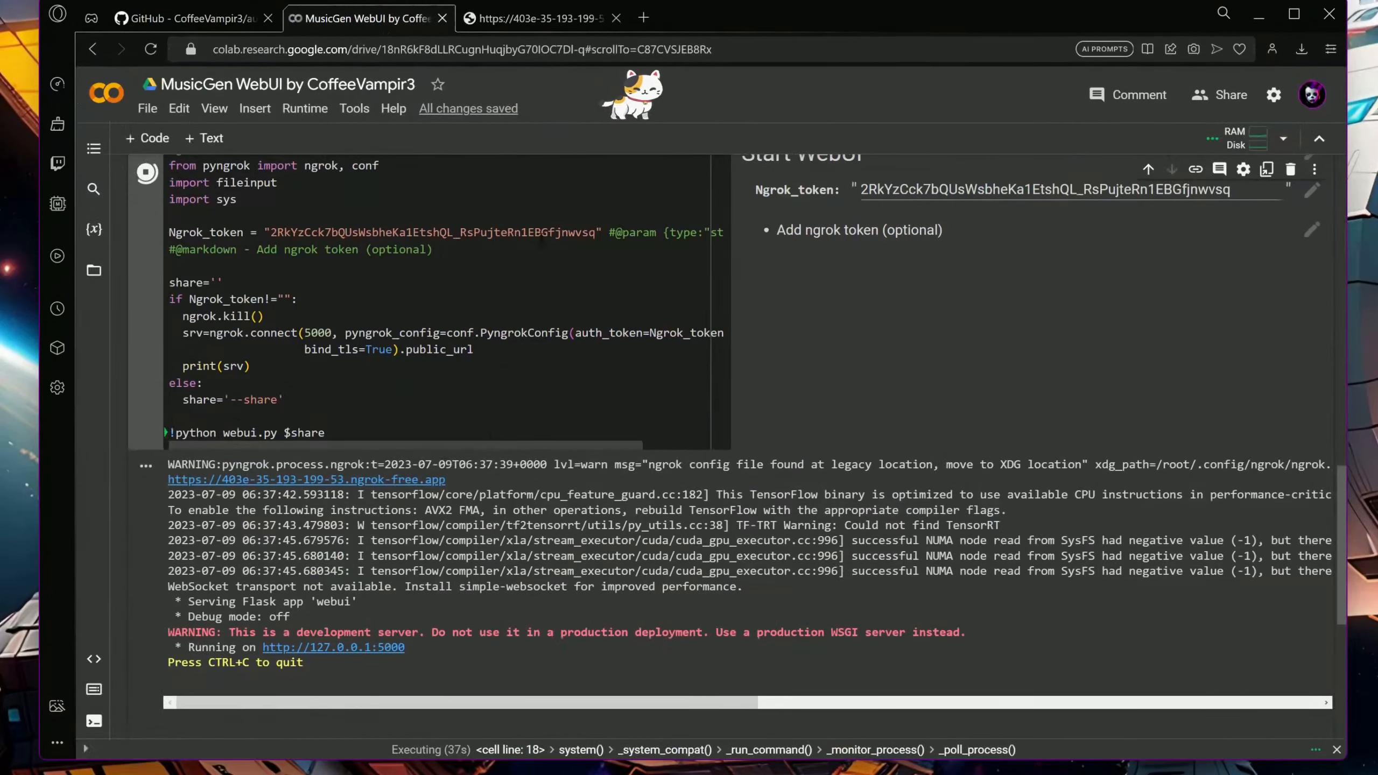
click(554, 21)
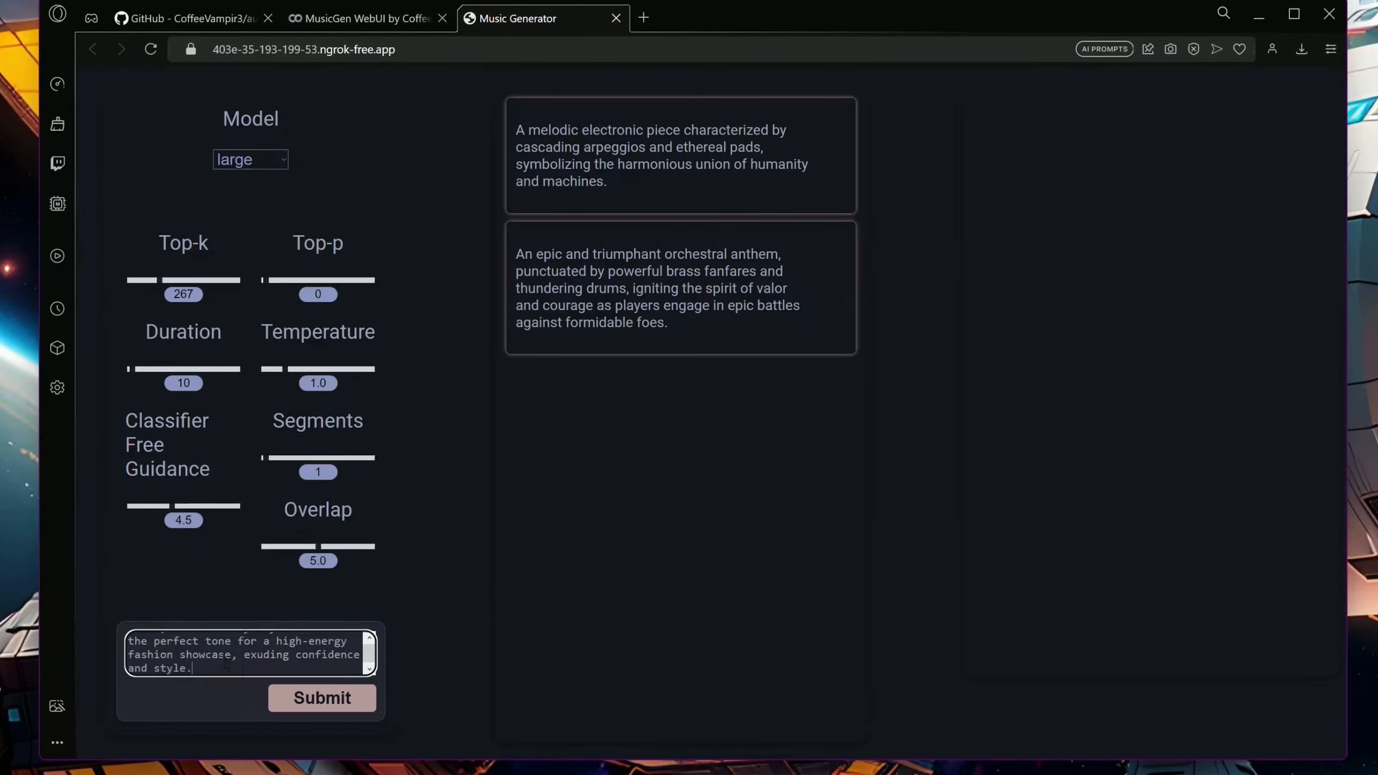
Submit the funky fashion-showcase and ambient soundscape prompts with the large model, and check the generation log in the notebook output
click(323, 698)
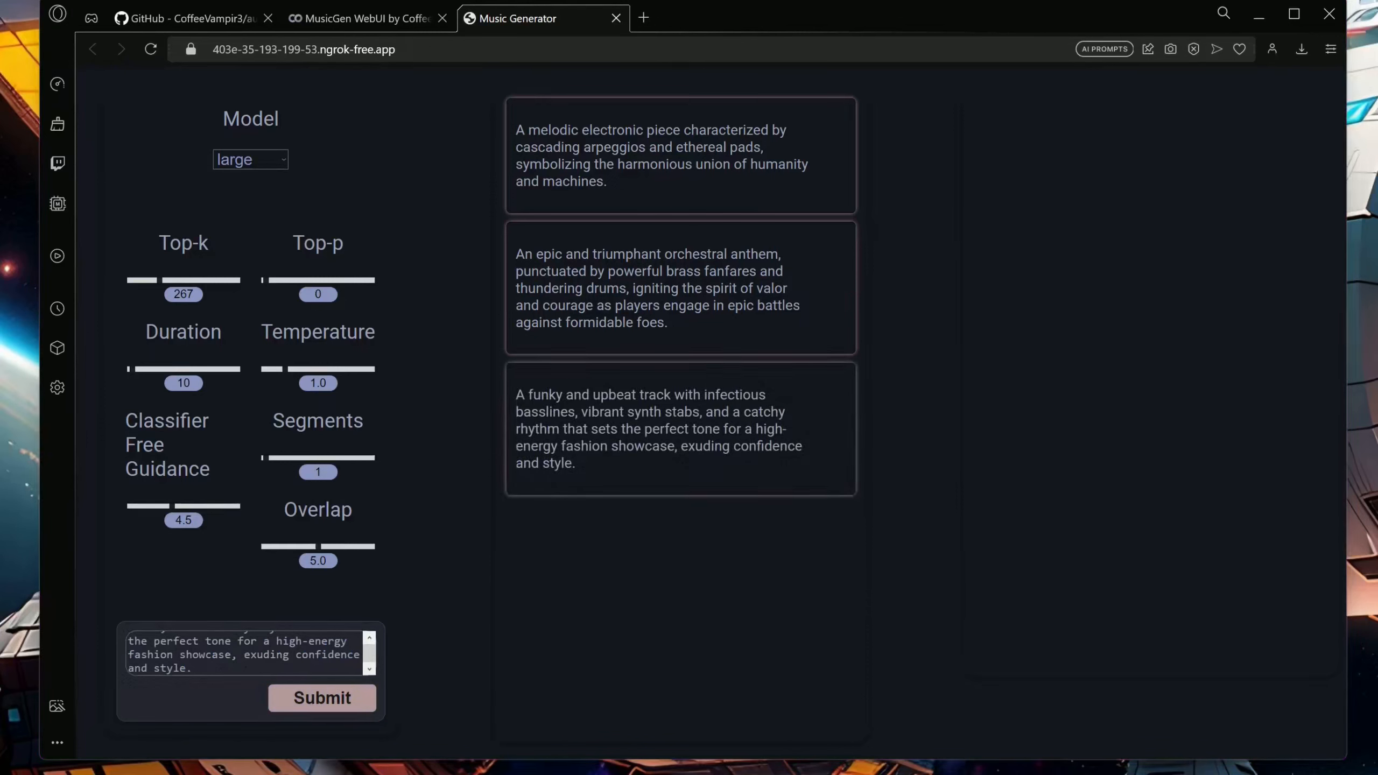
click(246, 657)
key(ctrl+a)
text(An ambient soundscape with ethereal textures, gentle guitar strums, and distant chimes, creating a contemplative ambiance that promotes introspection and focused thinking.)
click(324, 698)
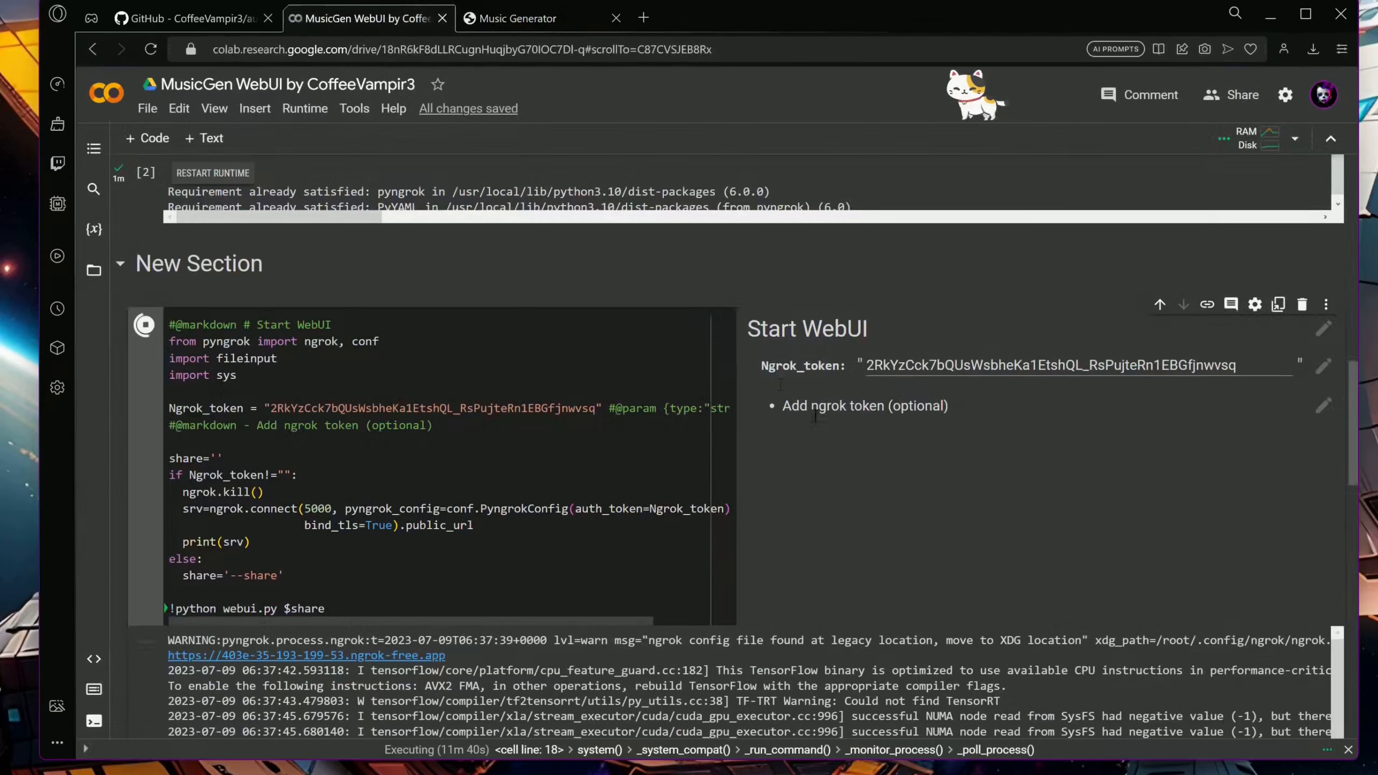
scroll(894, 527, down, 15)
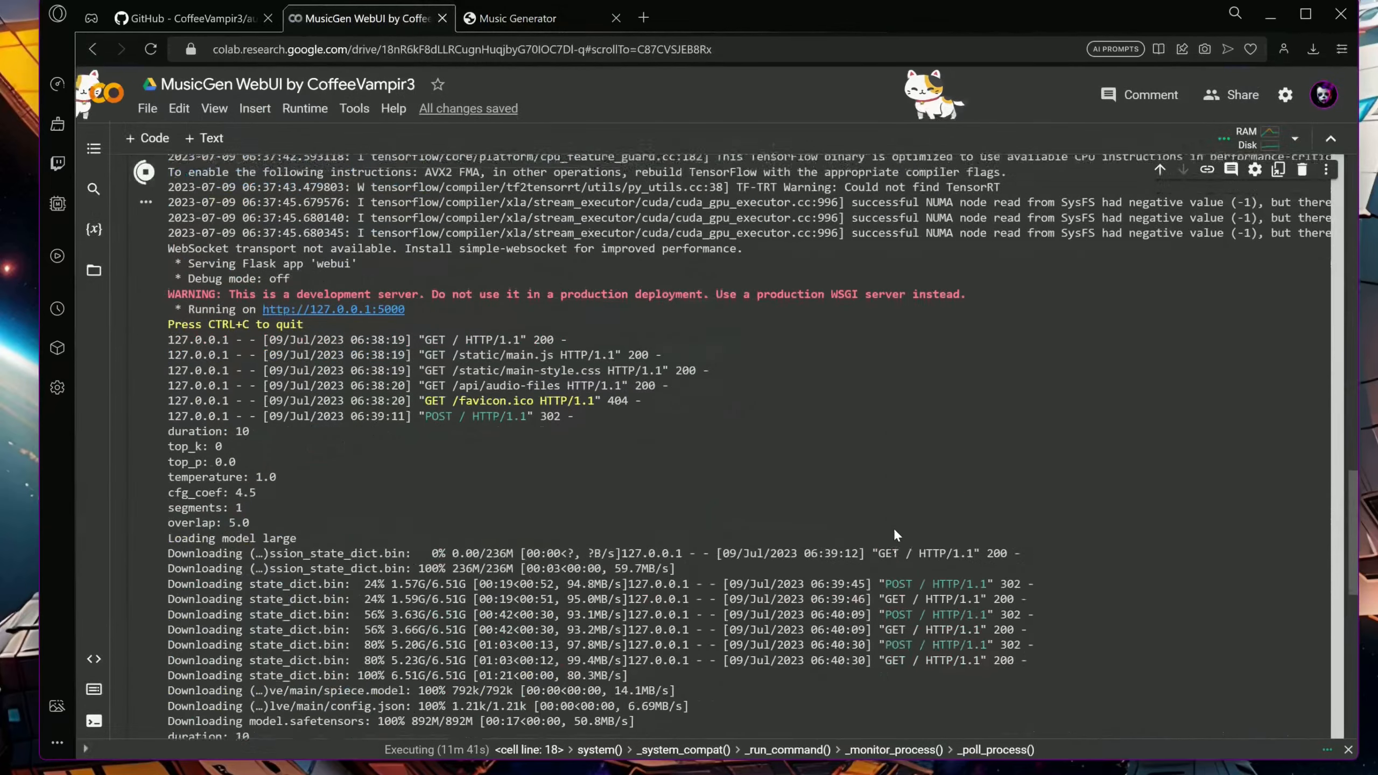
Show the notebook's files and download the melodic electronic piece from audiocraft-webui's static/audio folder
click(94, 270)
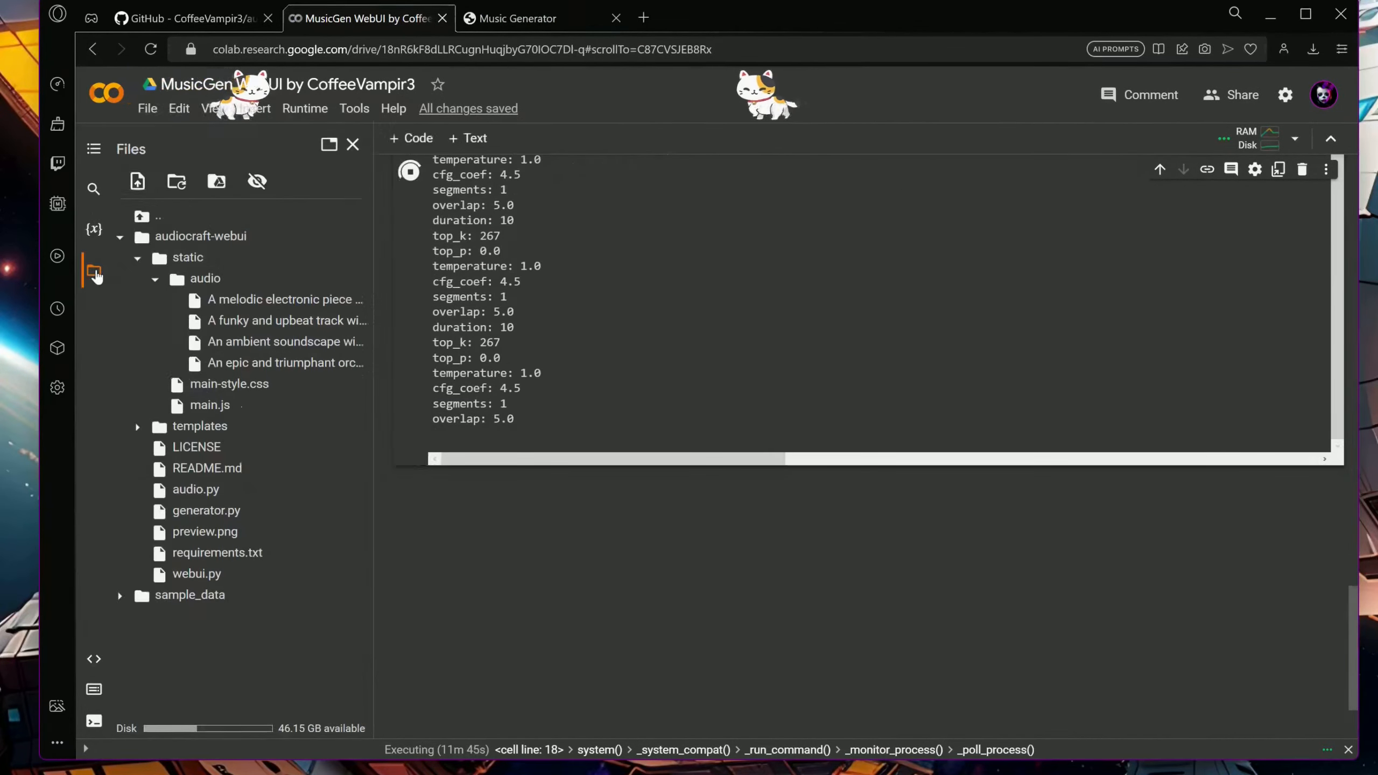
right_click(323, 302)
click(373, 318)
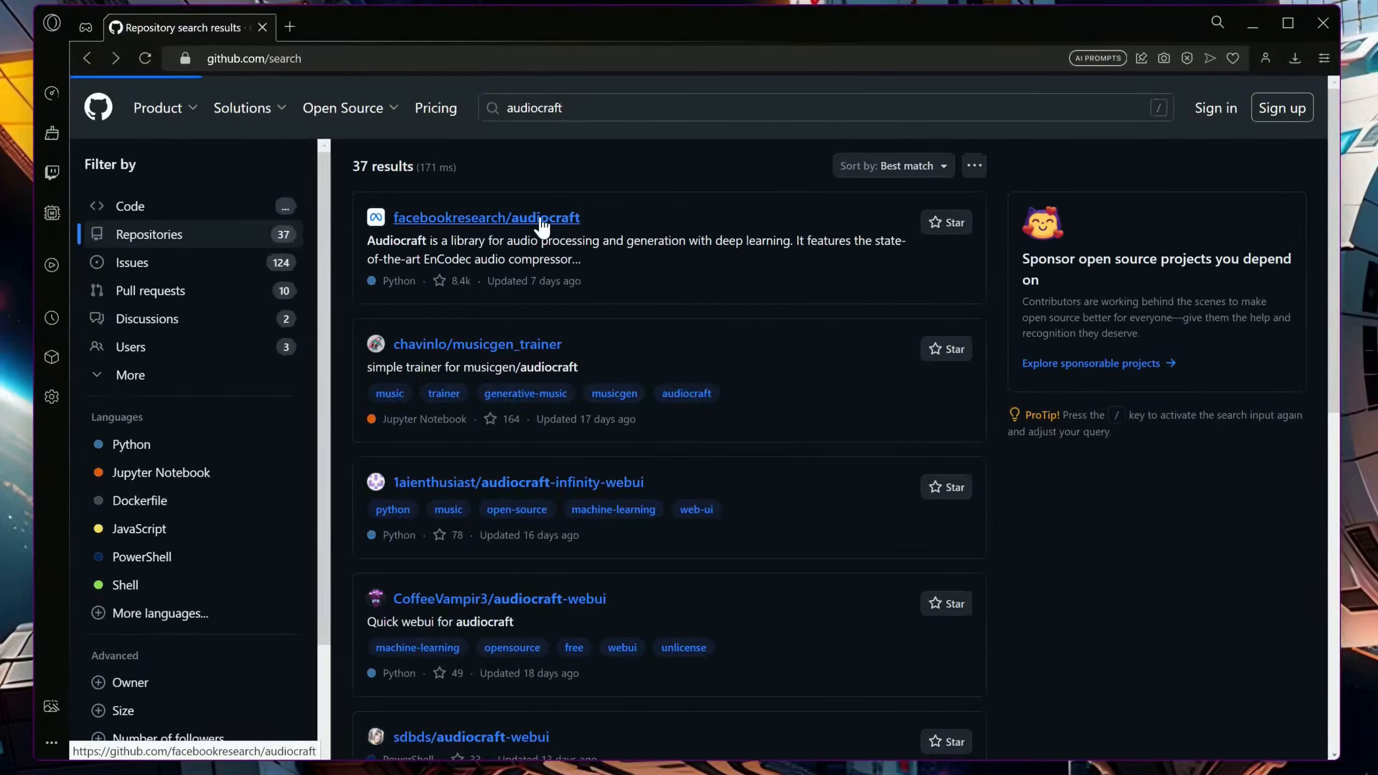
Open the facebookresearch/audiocraft repository and run the setup cell of its MusicGen Gradio Demo notebook in Colab
click(538, 220)
scroll(637, 529, down, 5)
scroll(629, 543, down, 10)
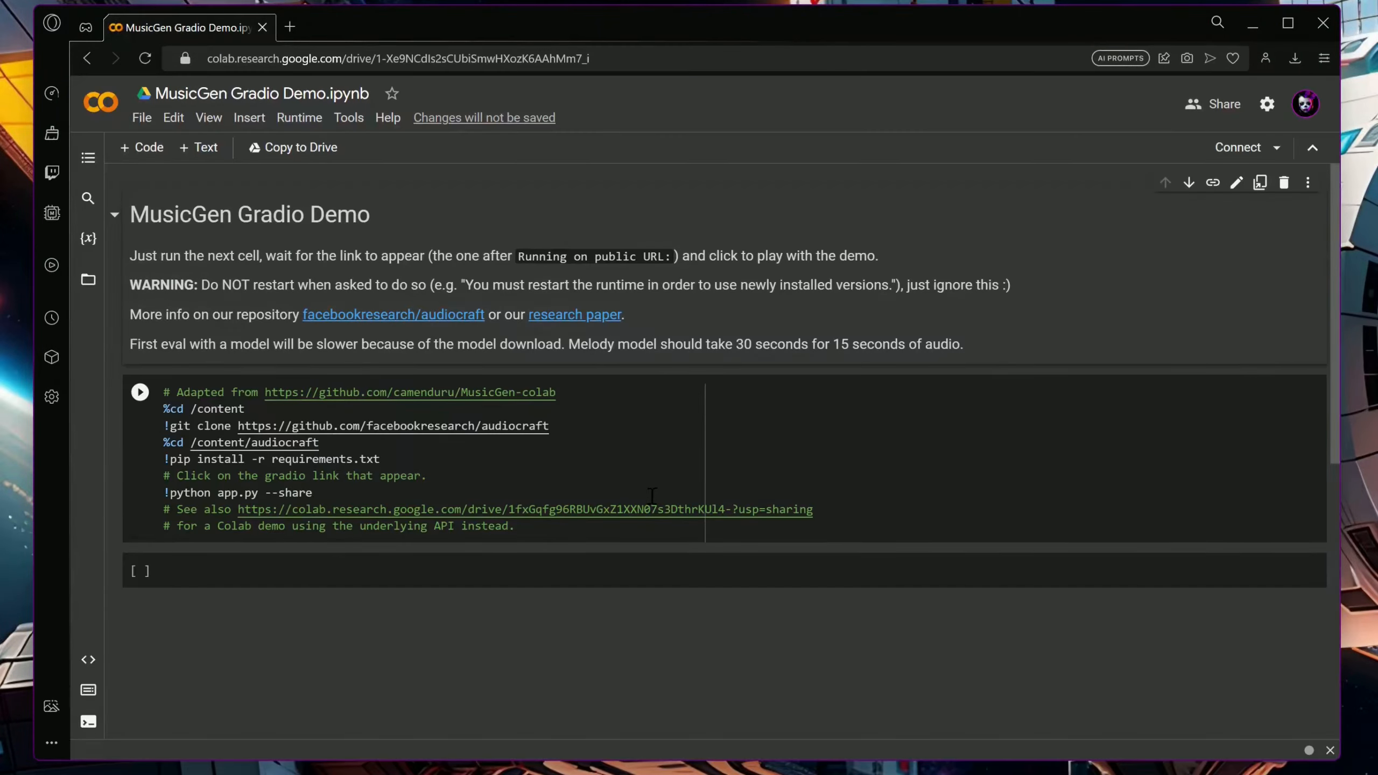
click(142, 401)
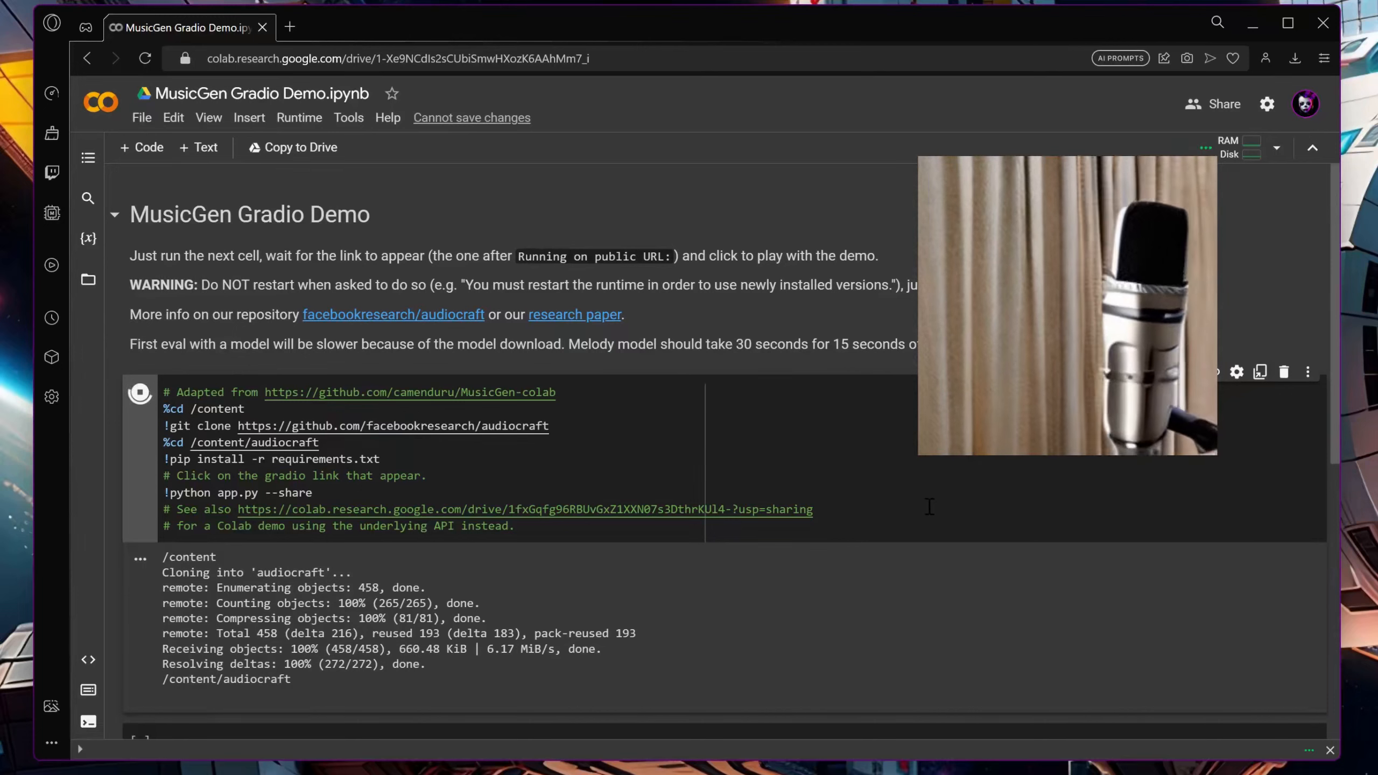
Open the demo's public Gradio link, set the melody condition to mic and look over the example prompts
click(446, 483)
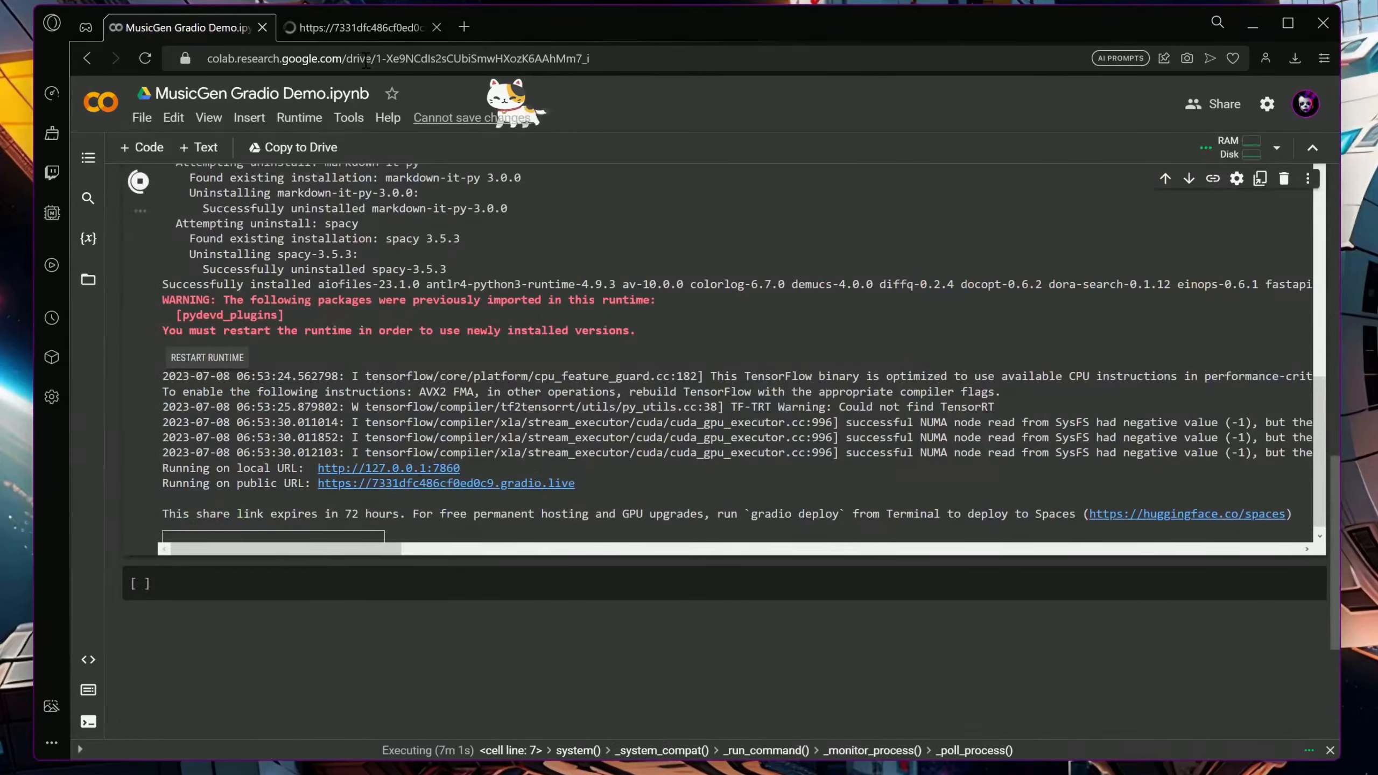
click(351, 26)
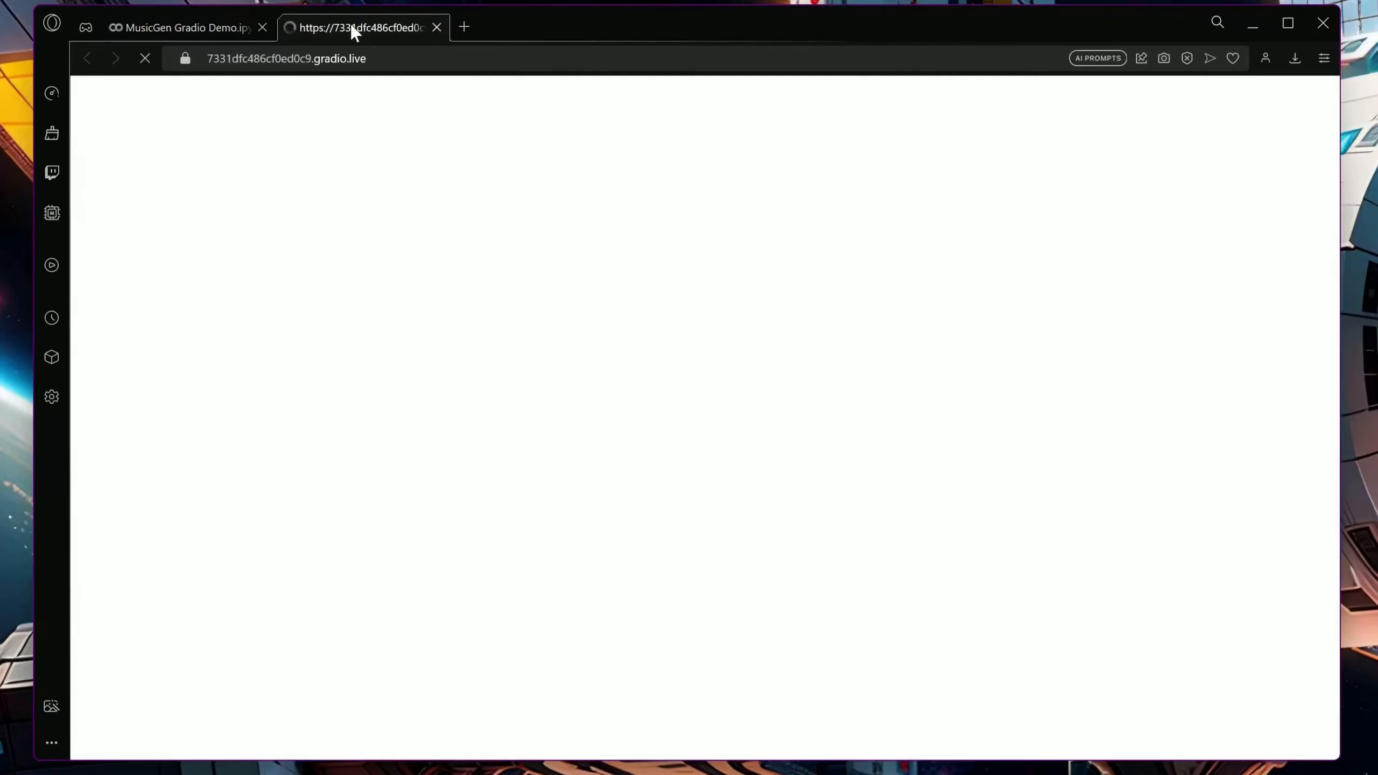
click(505, 210)
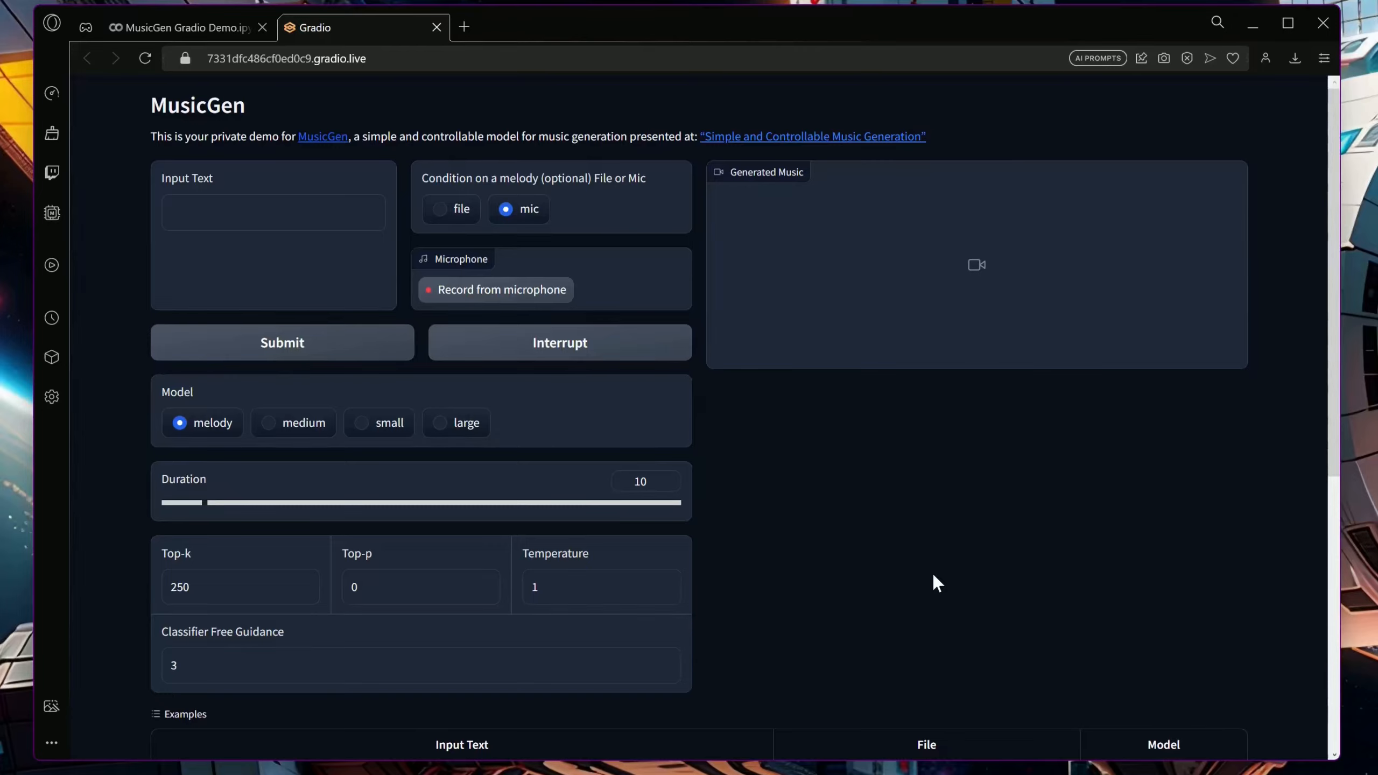
scroll(934, 577, down, 6)
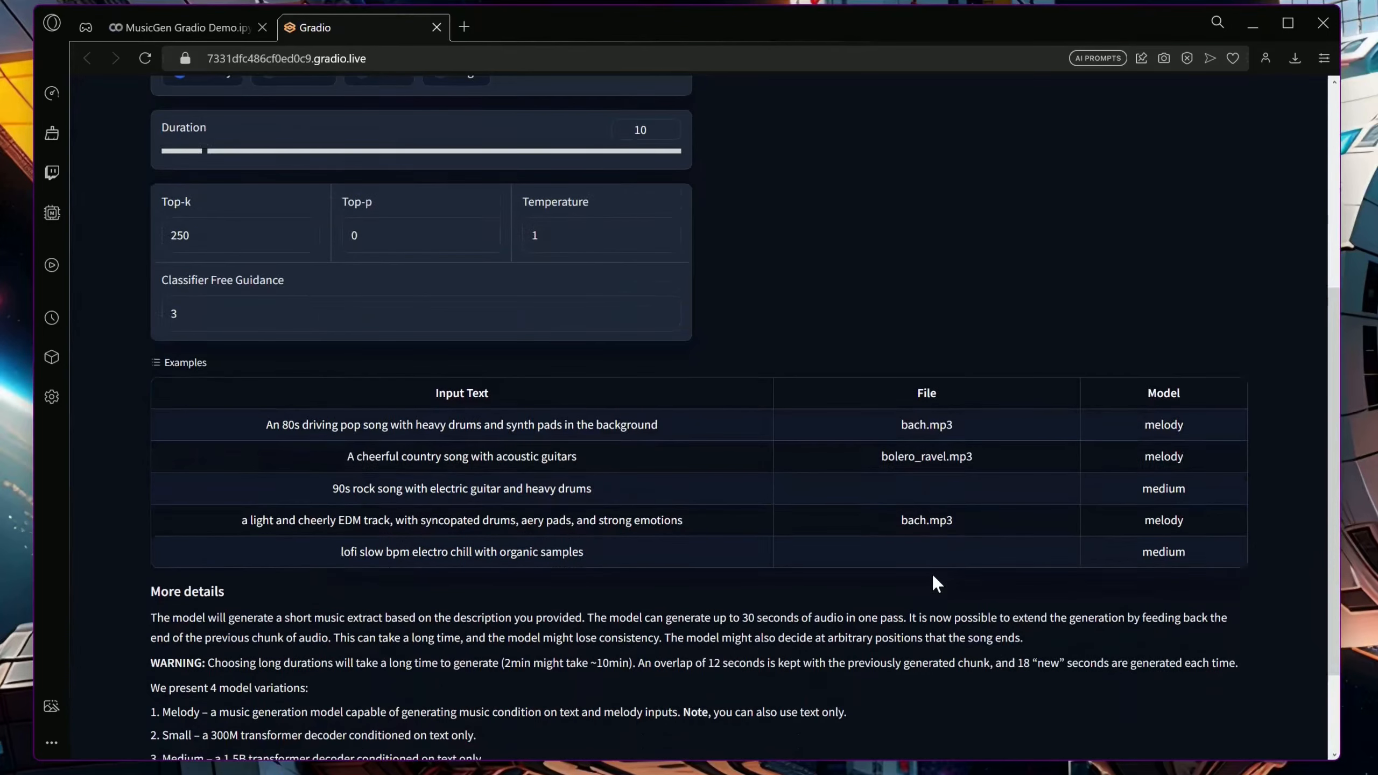
scroll(934, 577, up, 6)
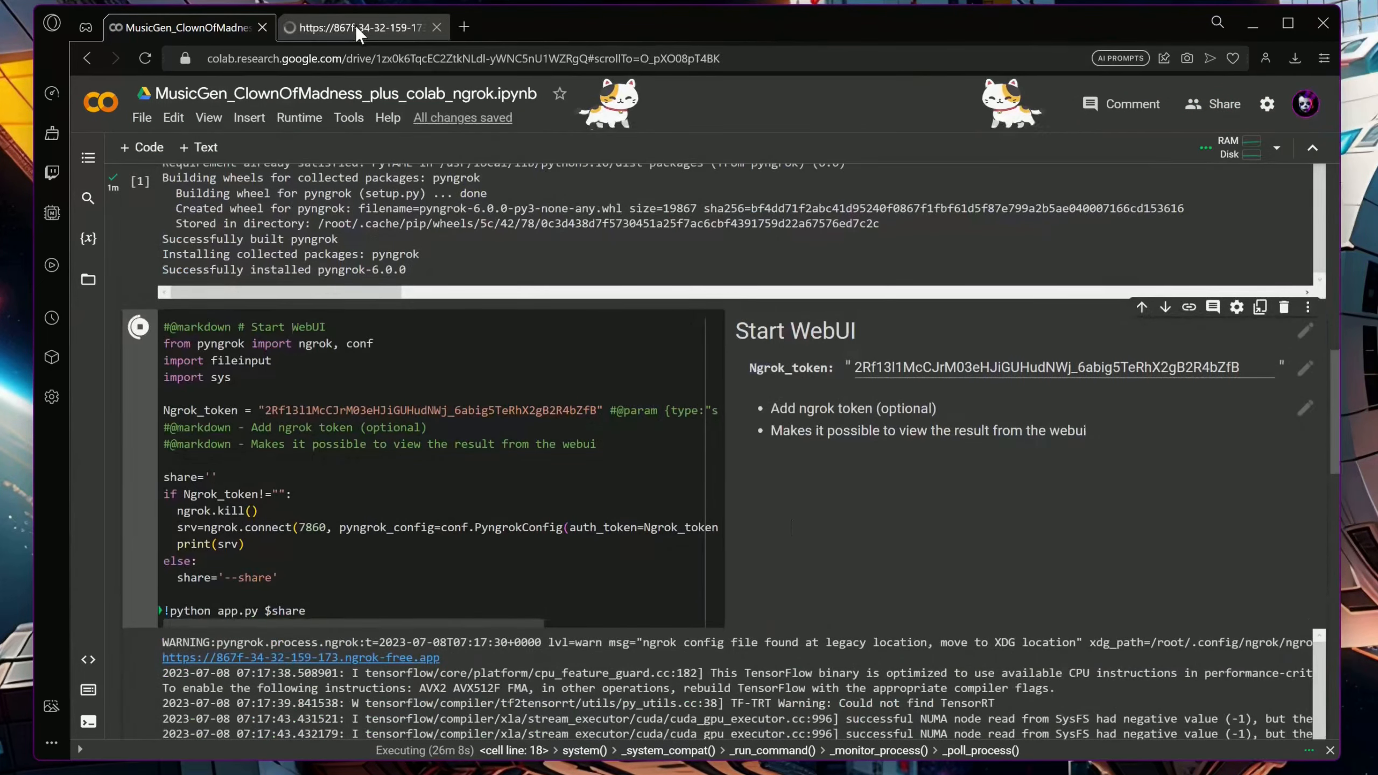
In the MusicGen+ web interface, set up three orchestral prompt segments repeated 1, 2 and 2 times, with duration 90 and overlap 15
click(355, 26)
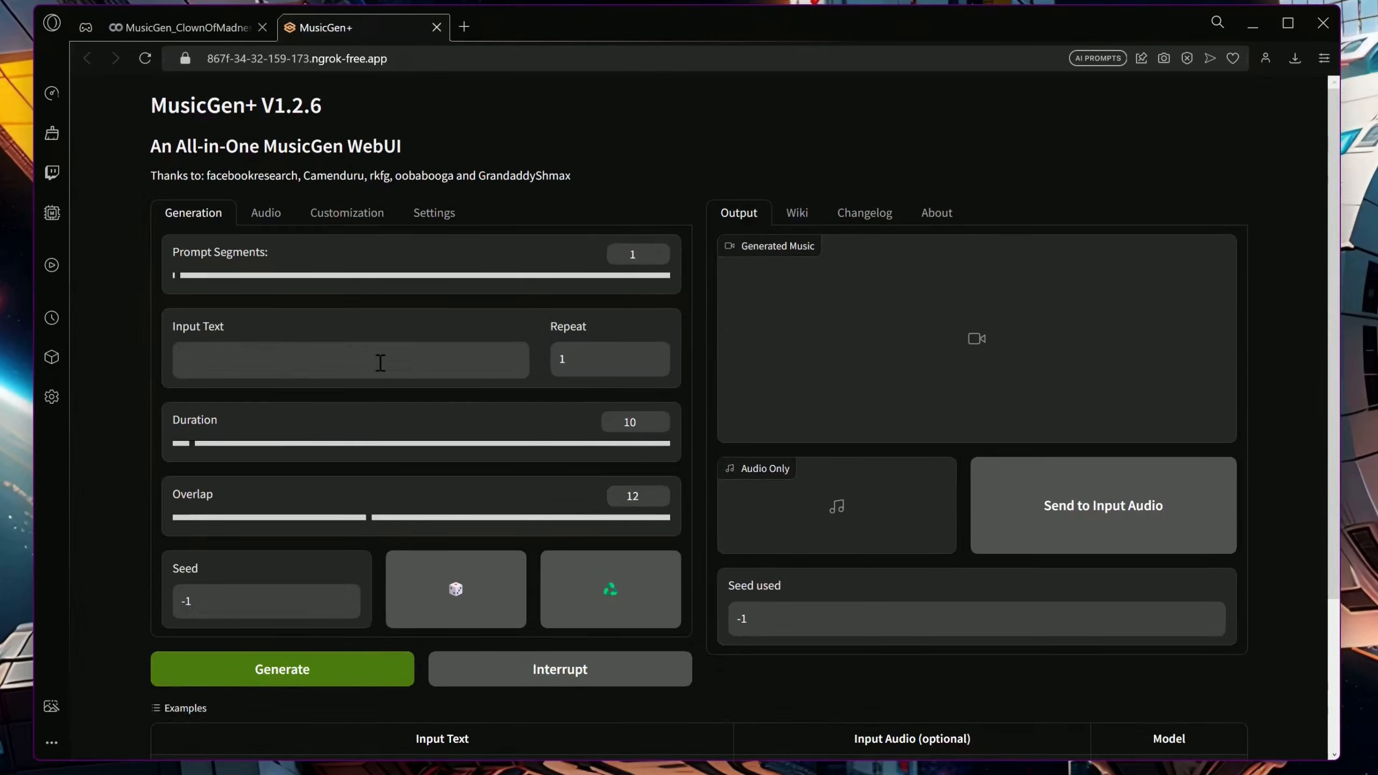
drag(216, 278, 235, 280)
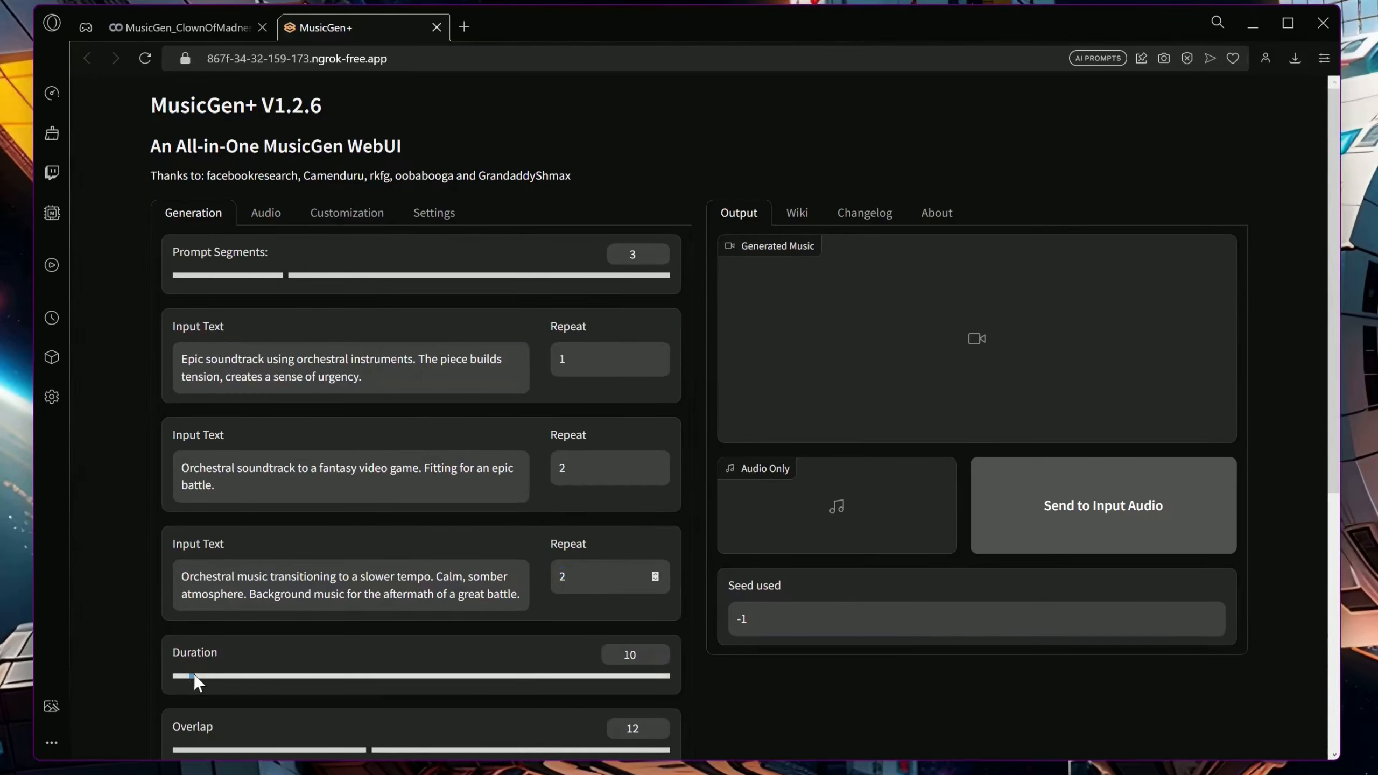
drag(330, 683, 321, 681)
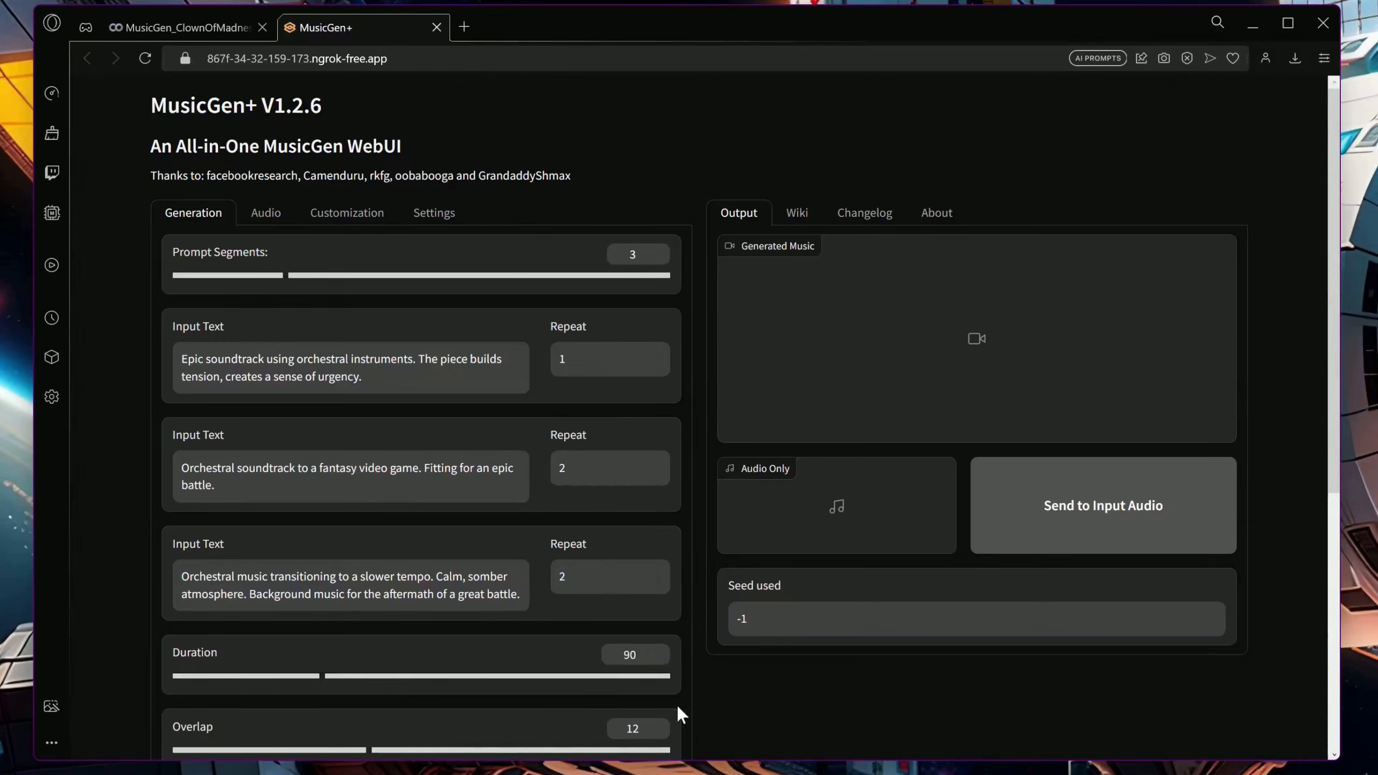
scroll(676, 705, down, 3)
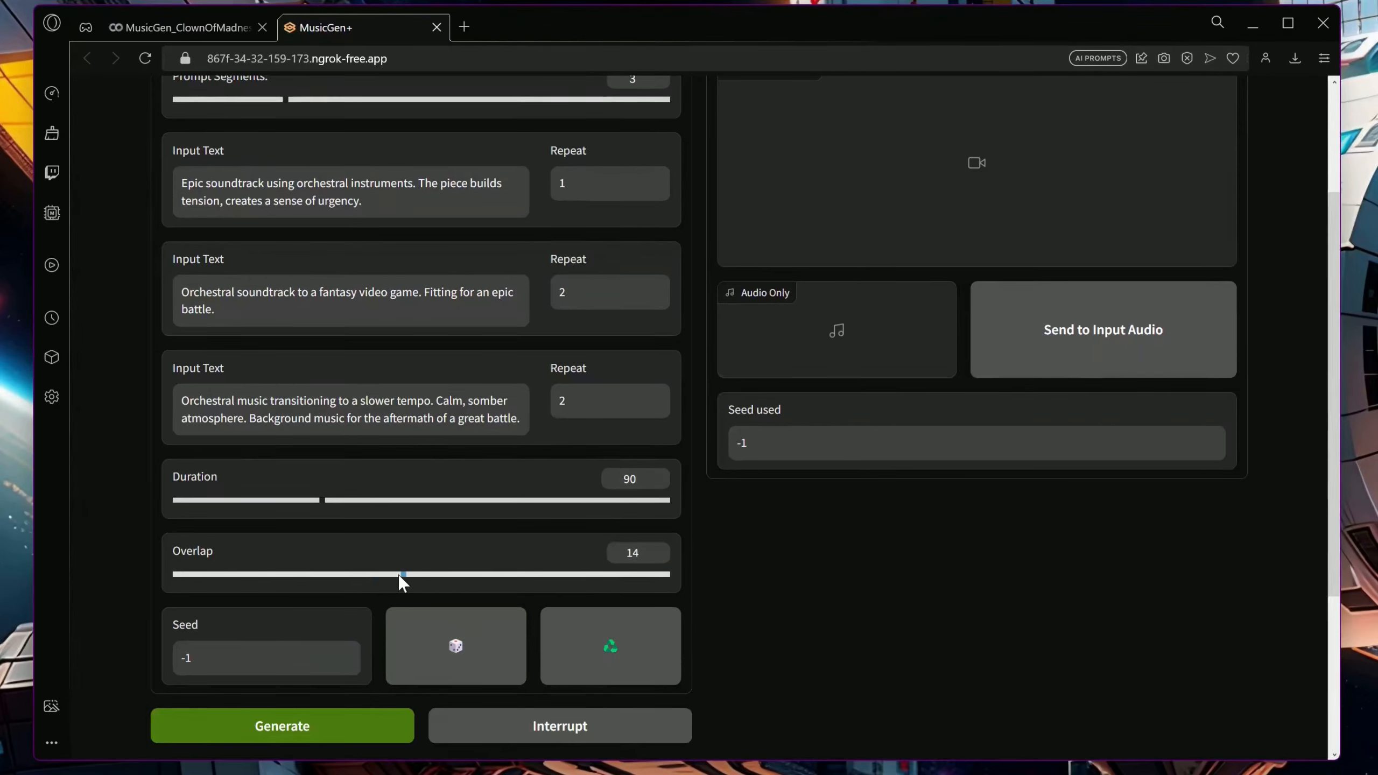
Check the MusicGen+ settings and generate the music from the three orchestral prompts
scroll(419, 576, up, 3)
click(443, 219)
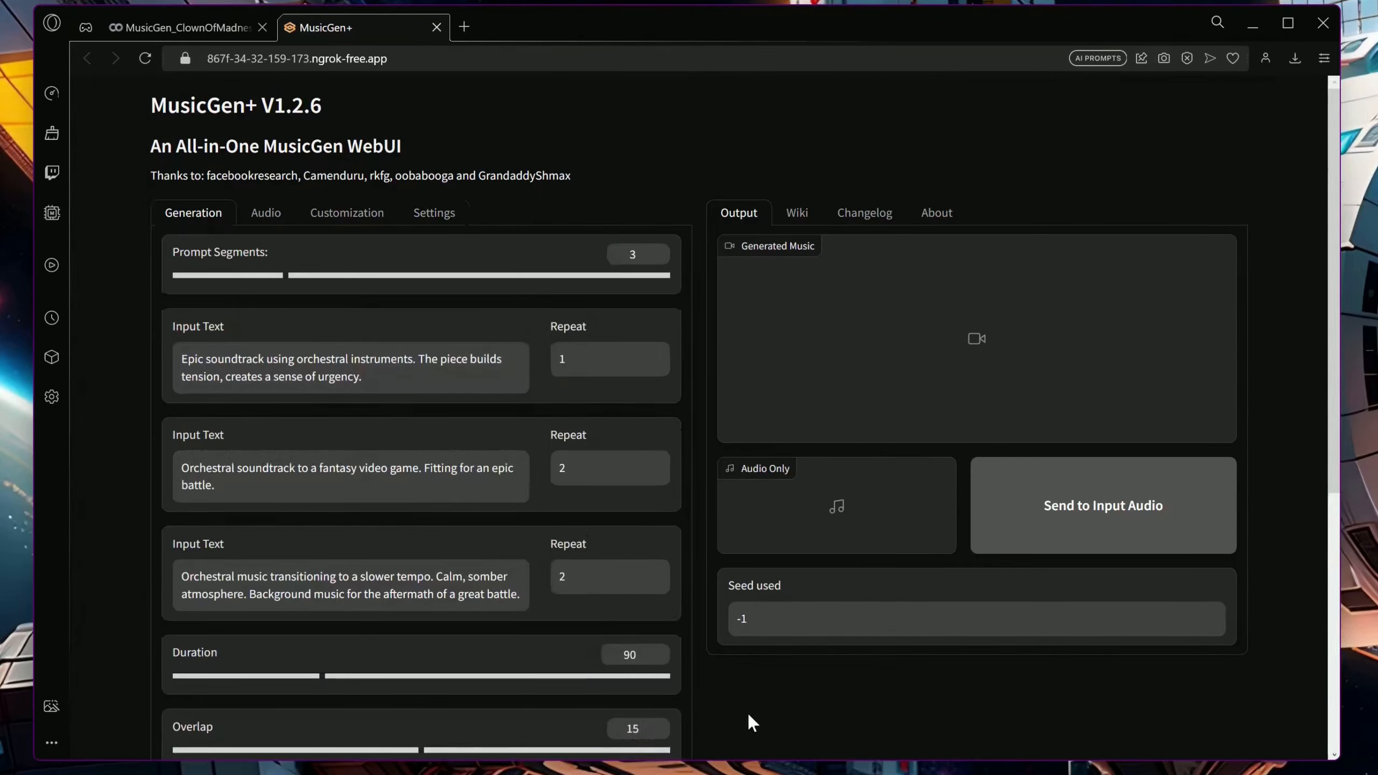
scroll(747, 711, down, 5)
click(359, 638)
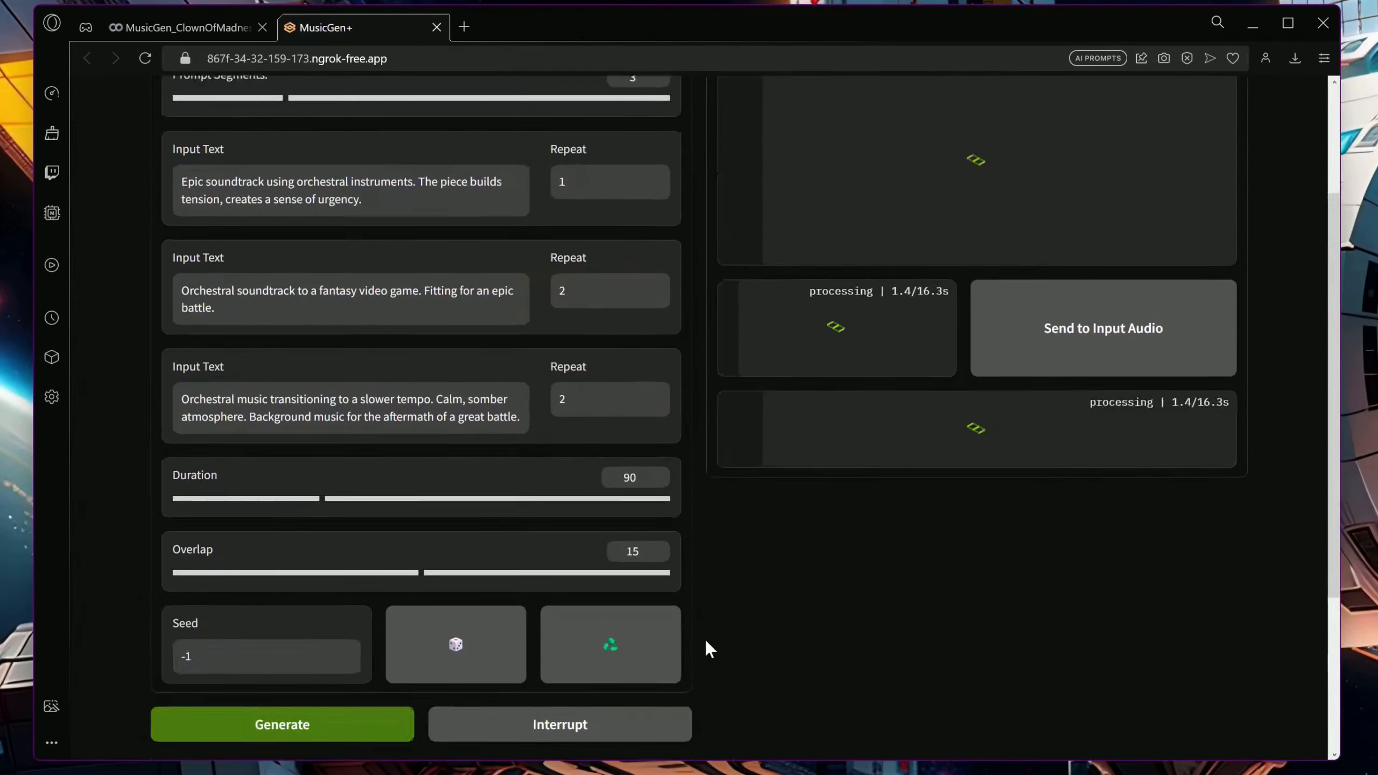
scroll(704, 638, up, 5)
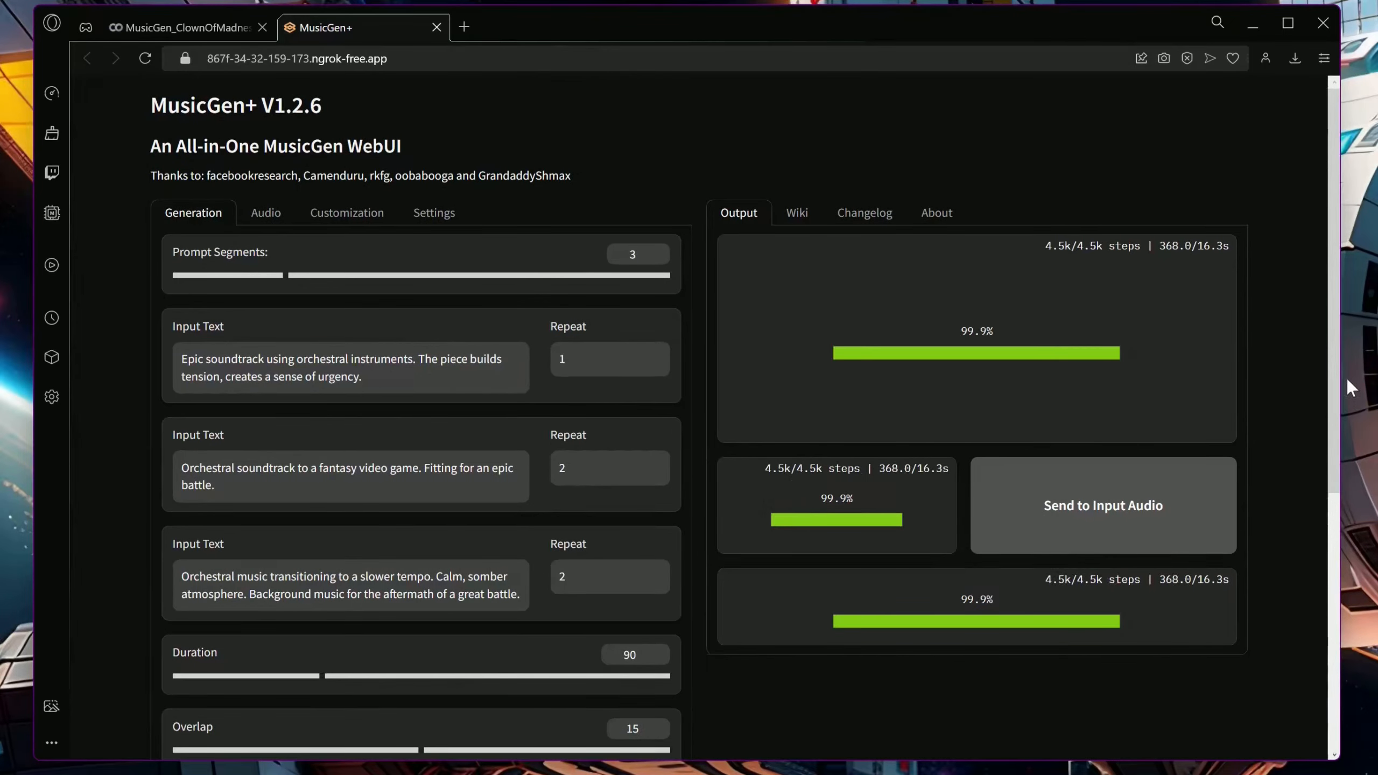
click(748, 469)
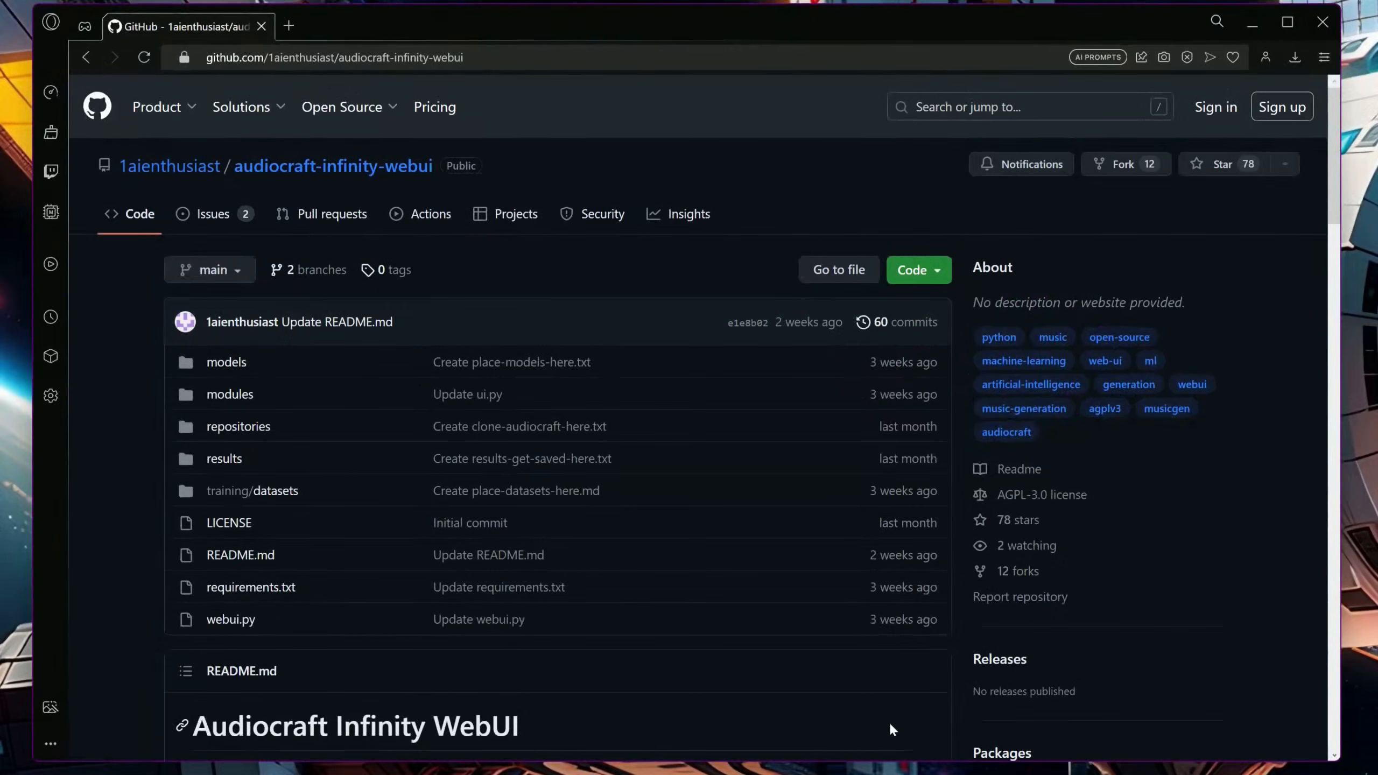
Review the audiocraft-infinity-webui installation instructions and choose the CUDA Toolkit 12.2 exe (local) installer for Windows 11 x86_64
scroll(831, 689, down, 6)
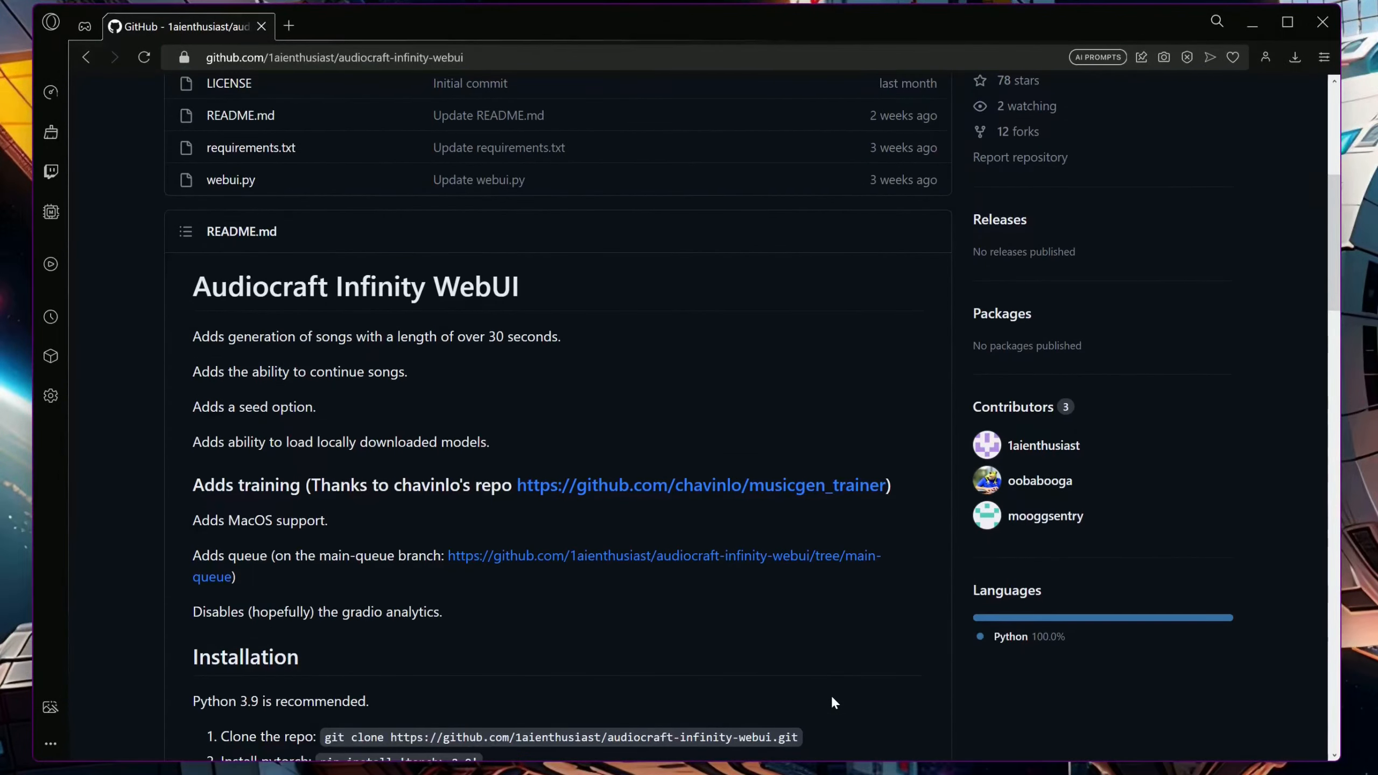
scroll(833, 702, down, 5)
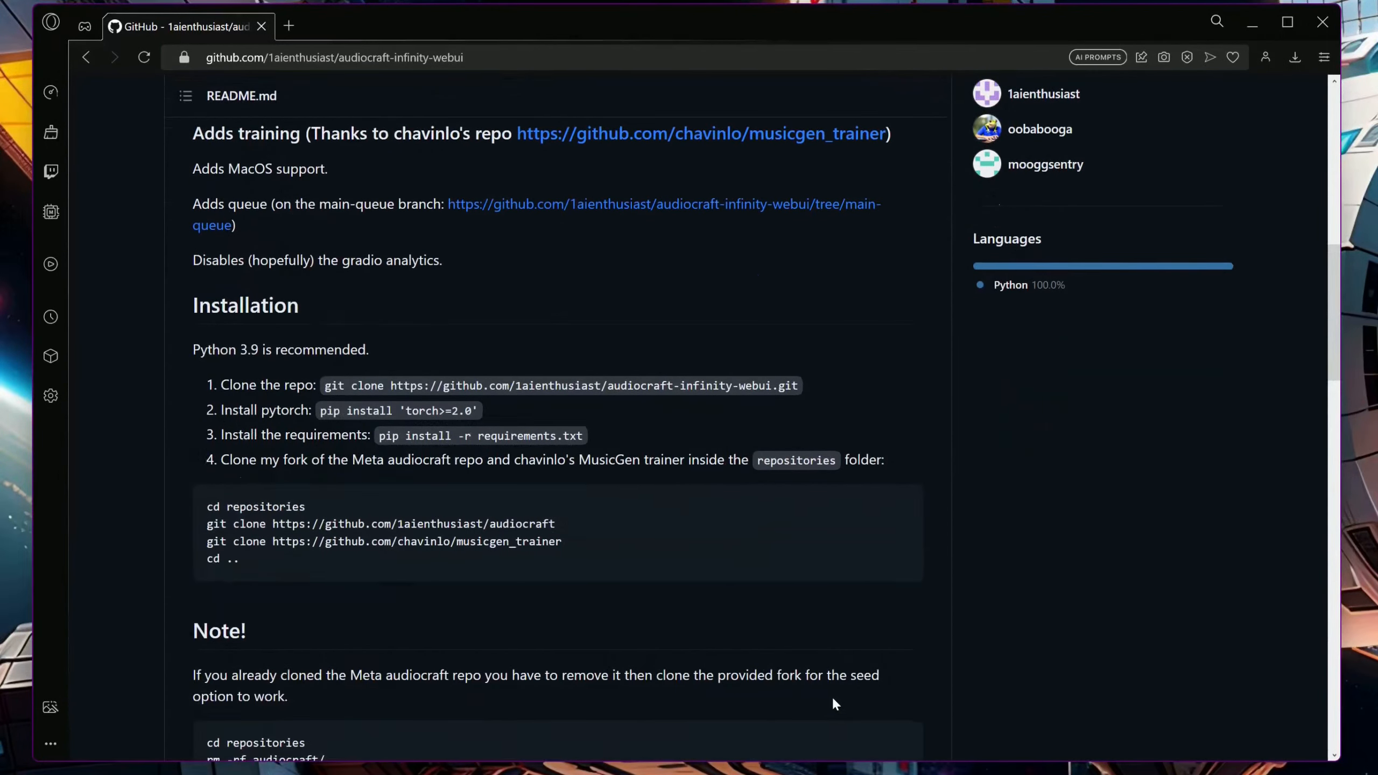
scroll(835, 704, down, 1)
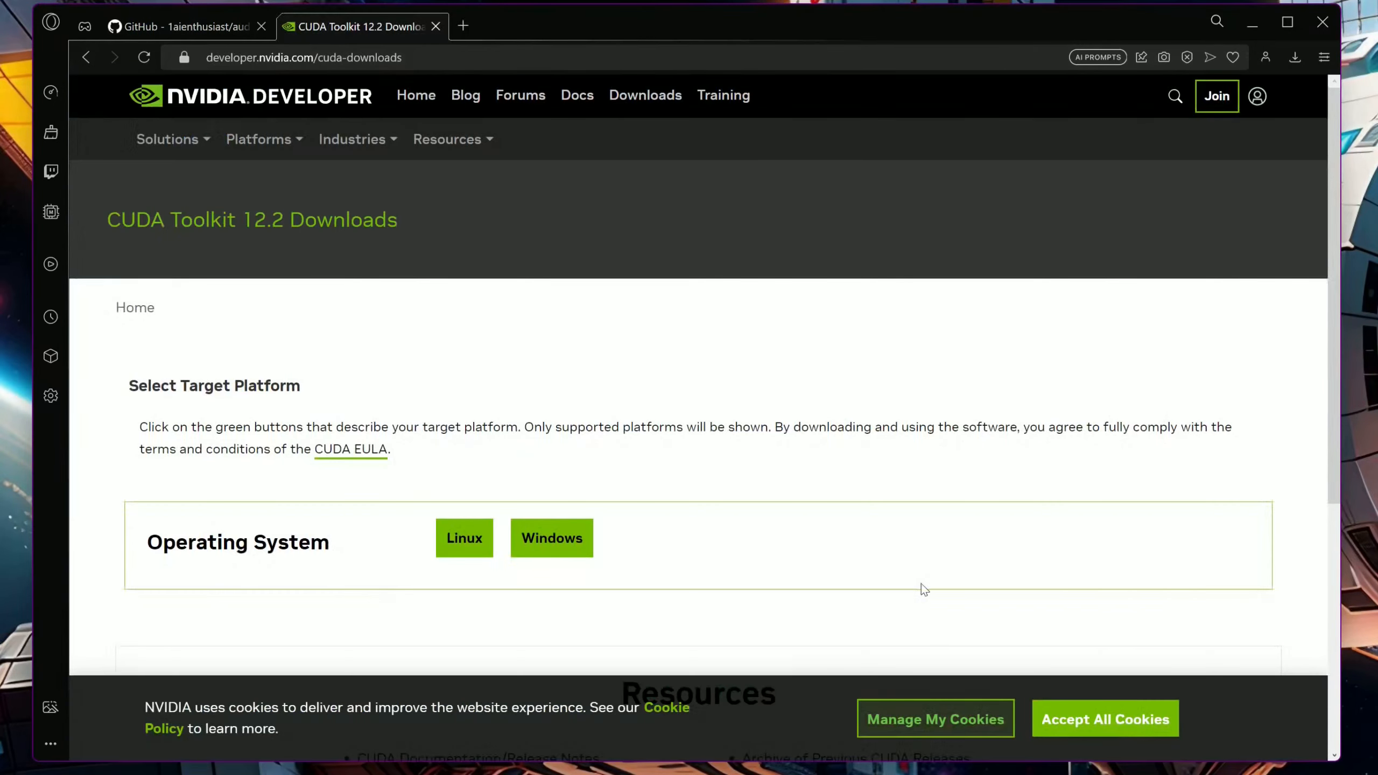
click(571, 539)
scroll(689, 529, down, 3)
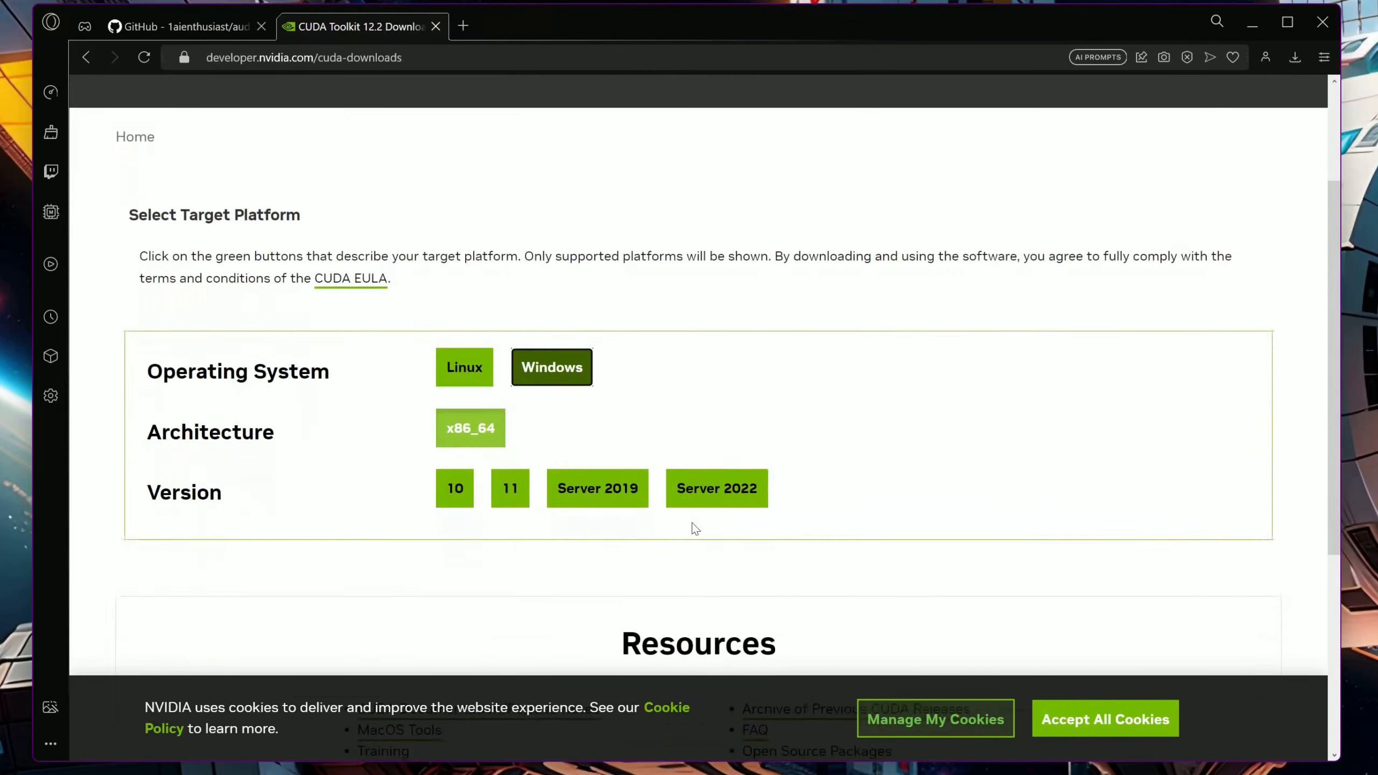
click(520, 490)
click(498, 556)
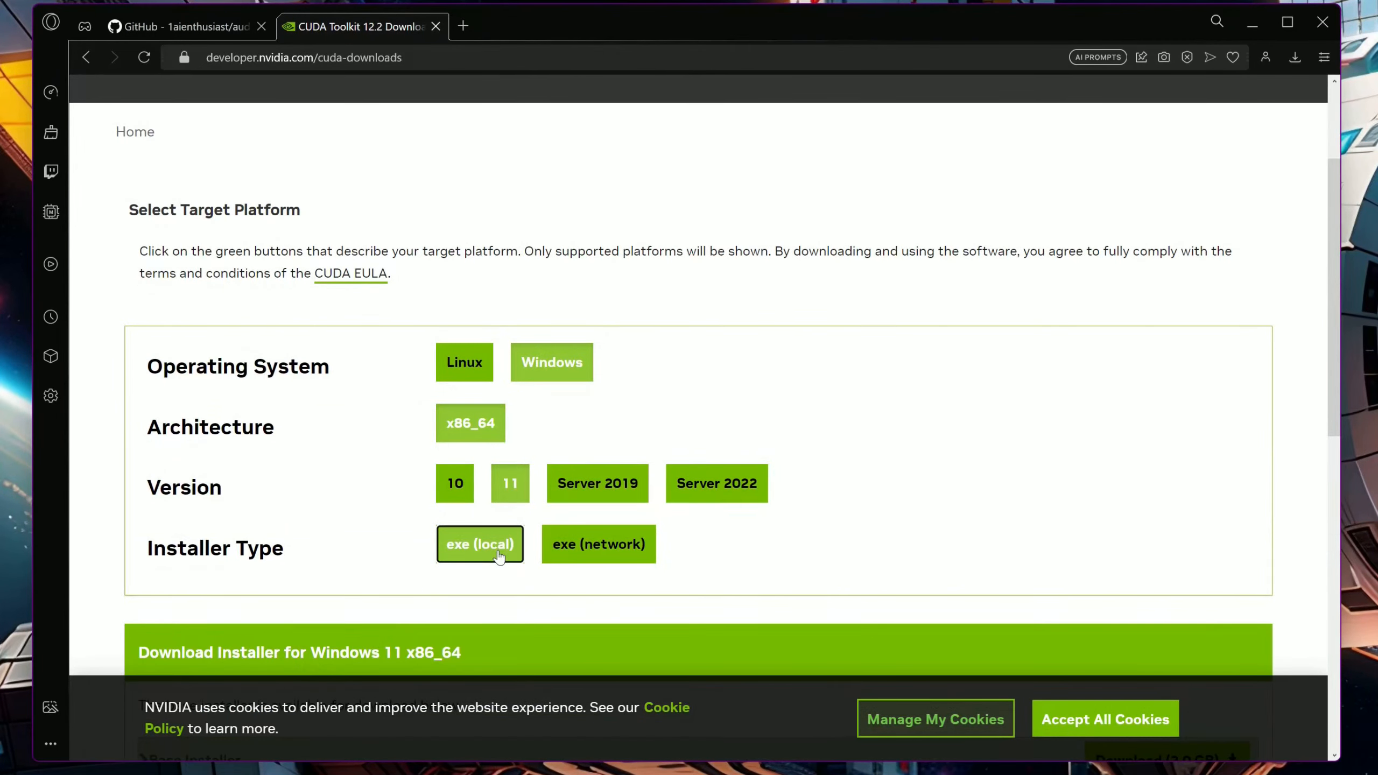
scroll(498, 549, down, 3)
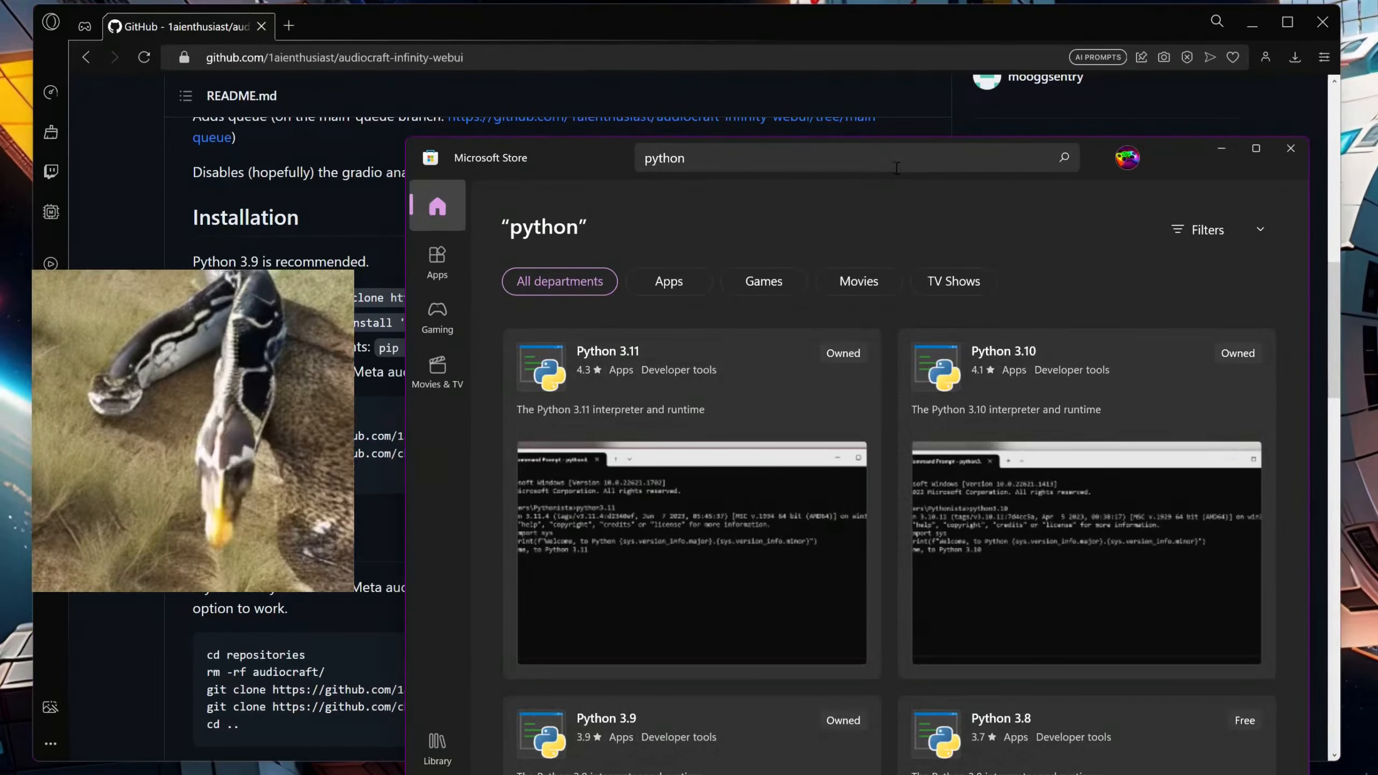
Install Python 3.10 from the Microsoft Store and download the standalone 64-bit Git for Windows Setup from git-scm.com
click(1060, 372)
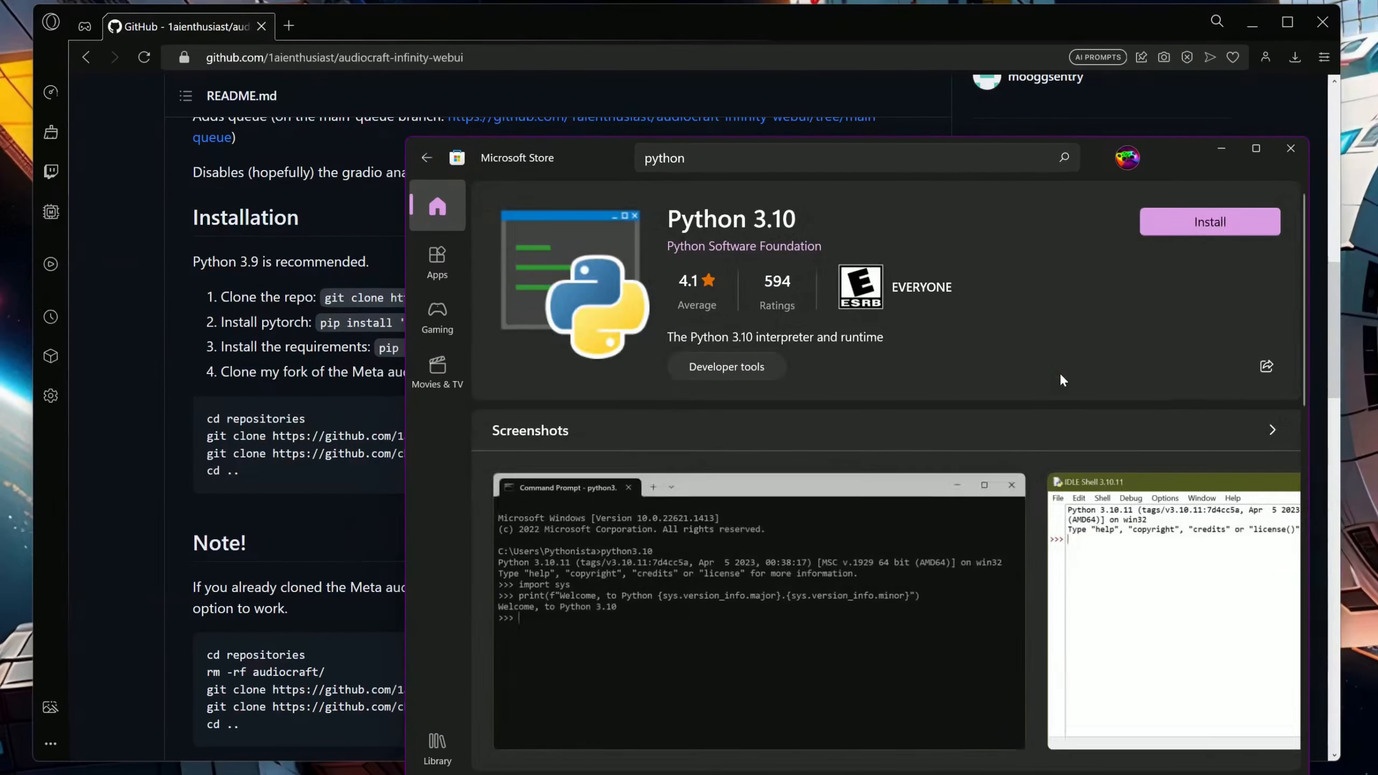
click(1167, 224)
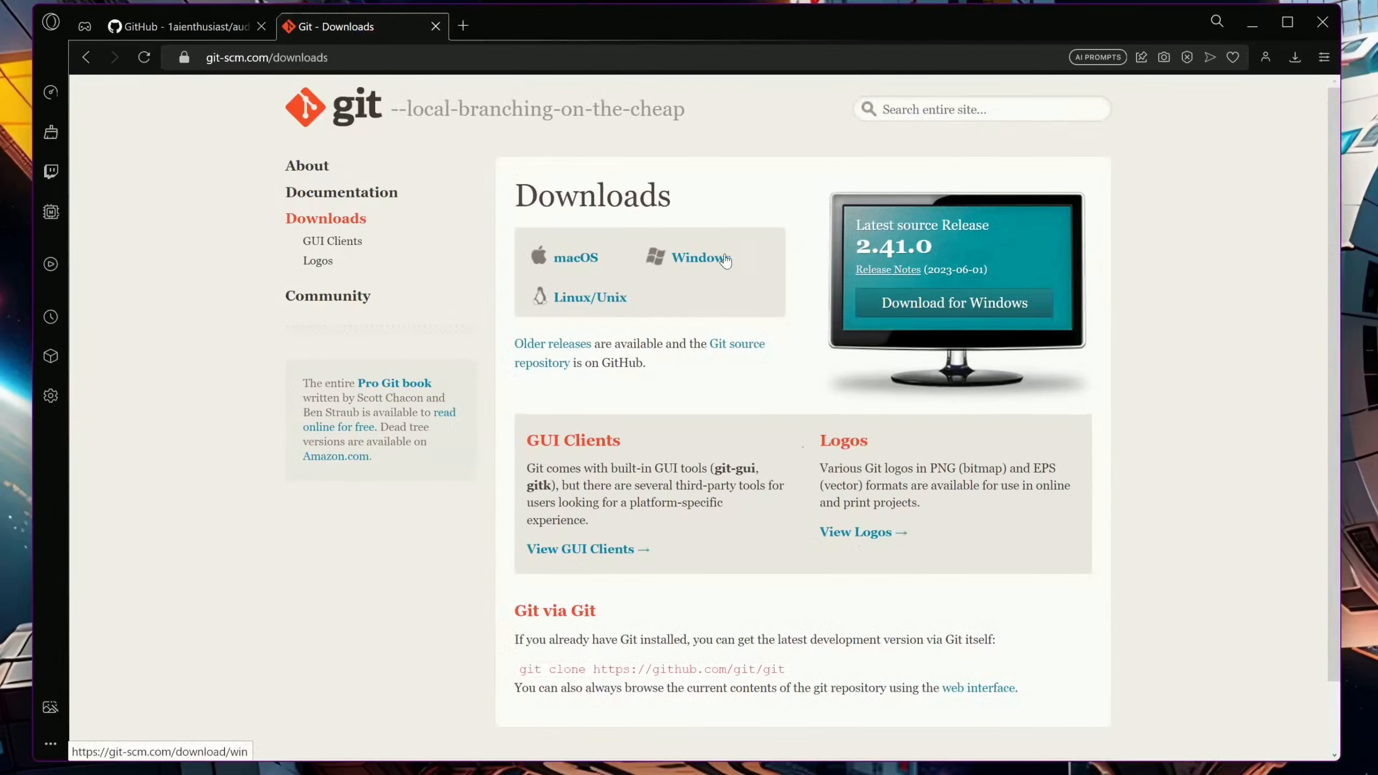
click(727, 260)
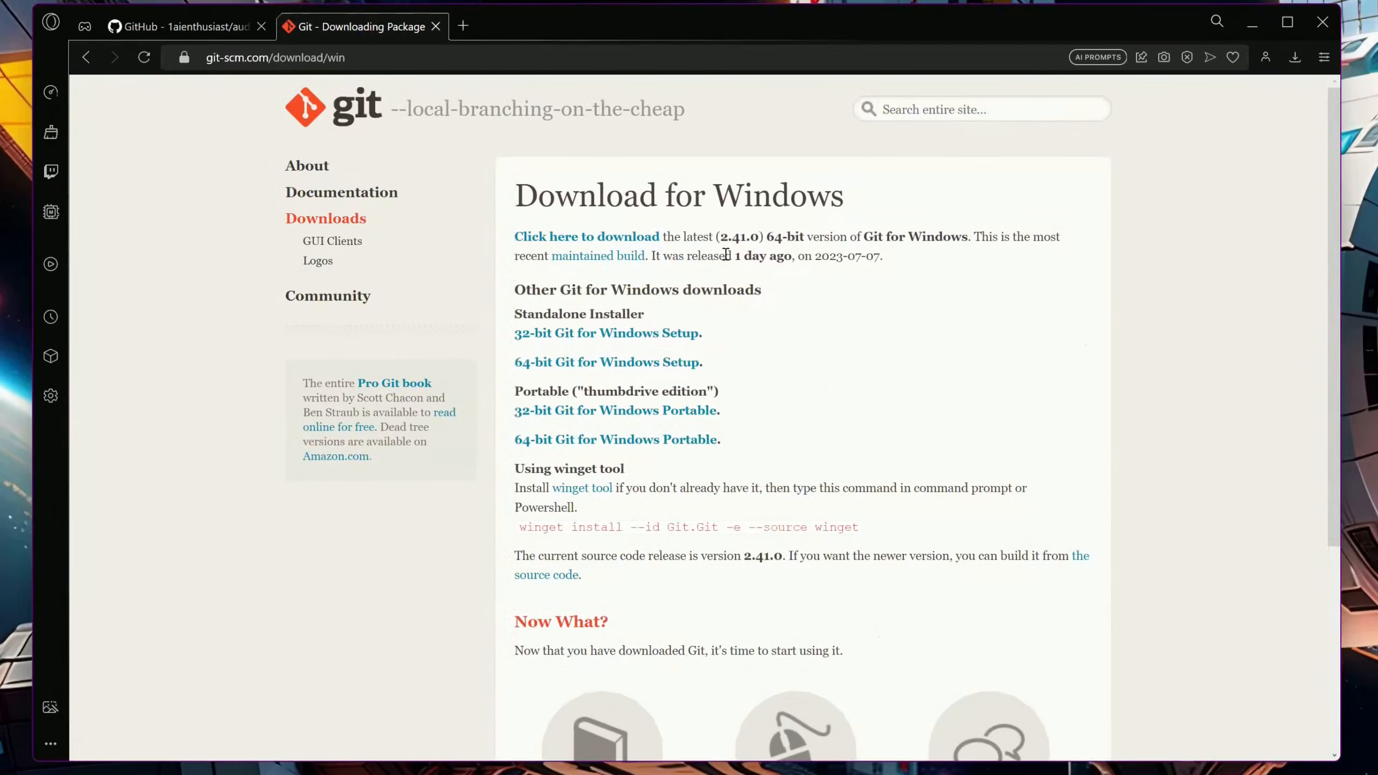
click(673, 363)
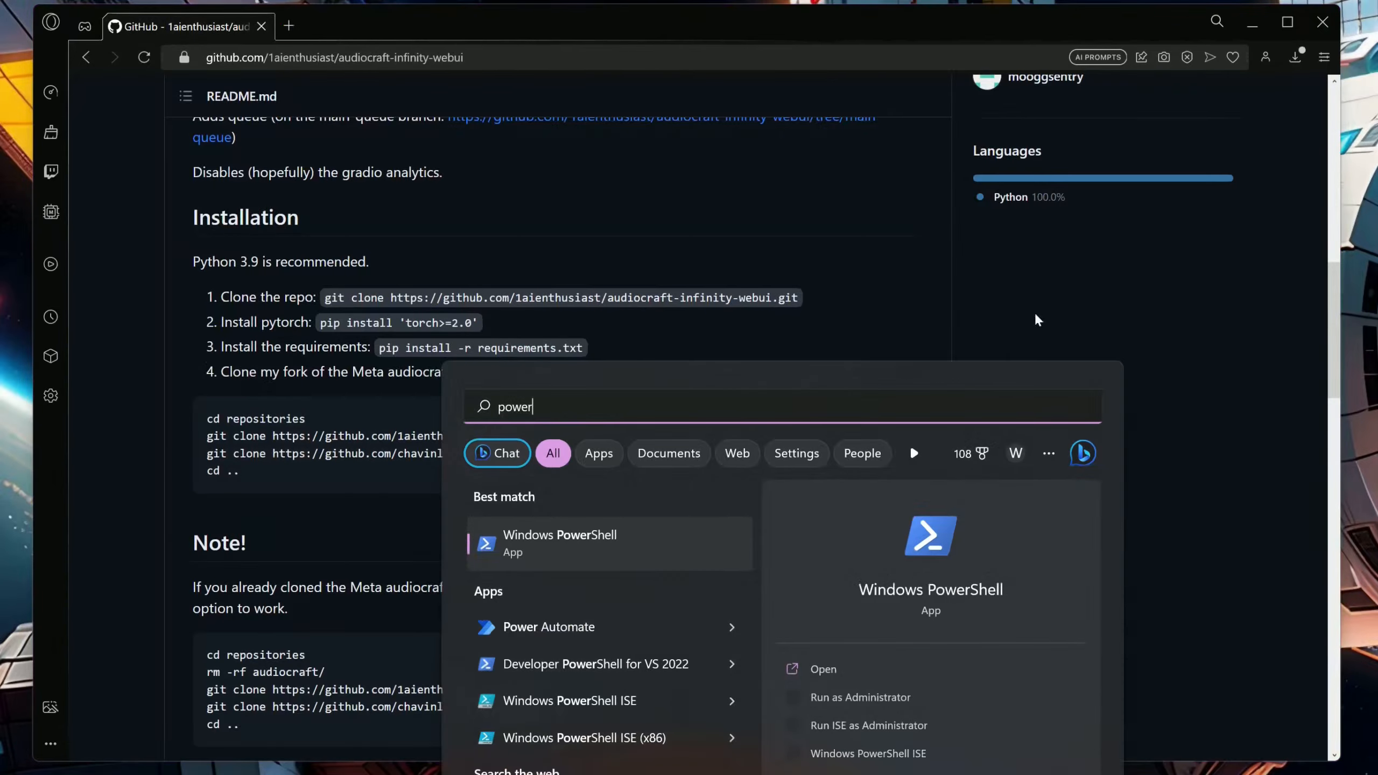
Open Windows PowerShell, move its window fully into view and enlarge the console text
click(651, 559)
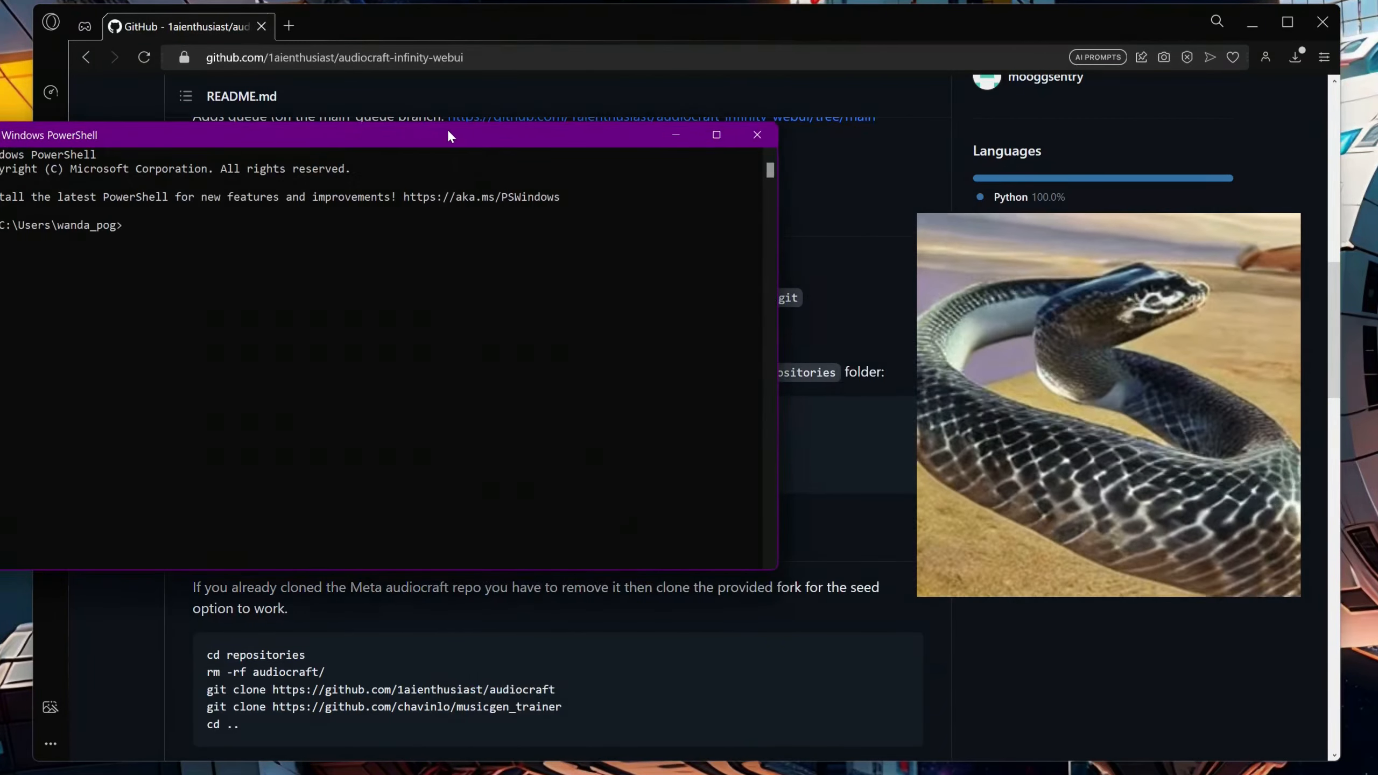
drag(470, 136, 600, 151)
scroll(606, 309, up, 4)
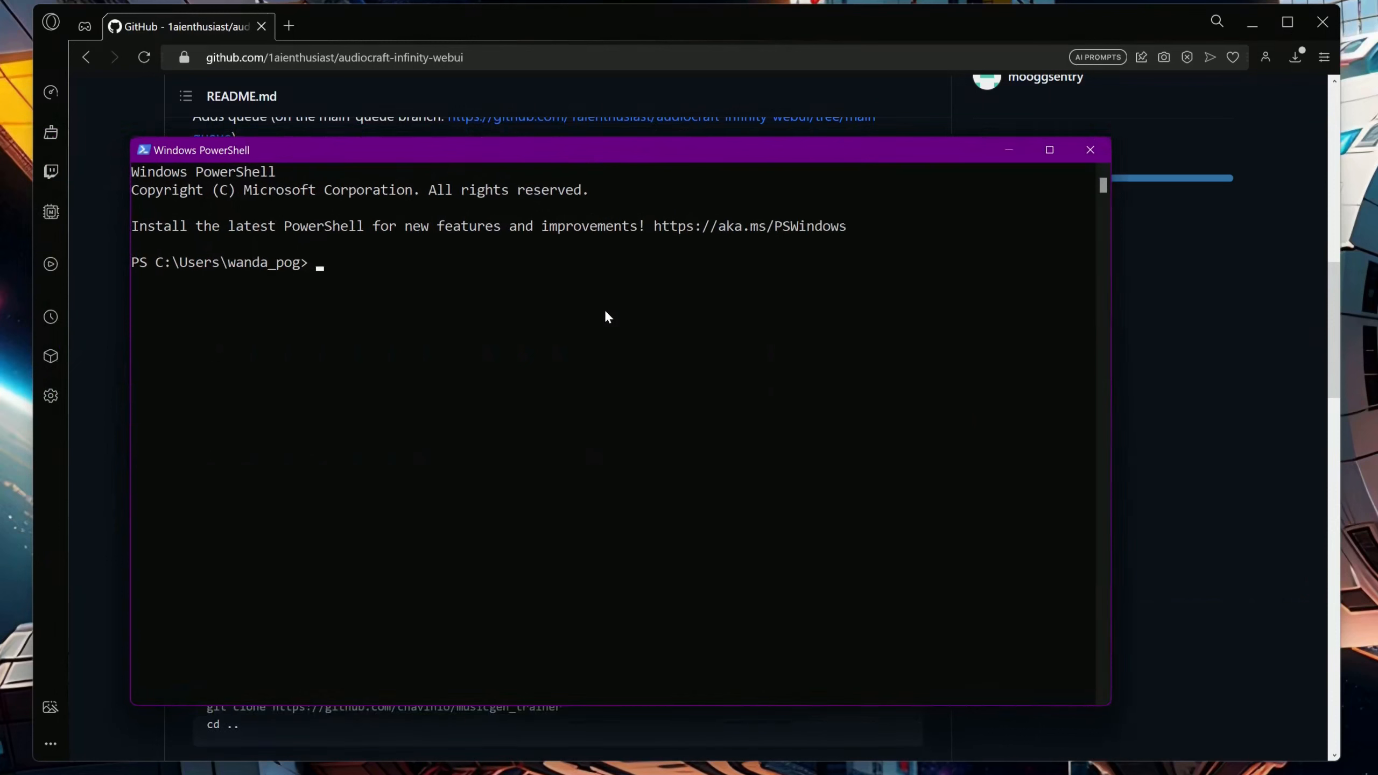
scroll(608, 317, up, 1)
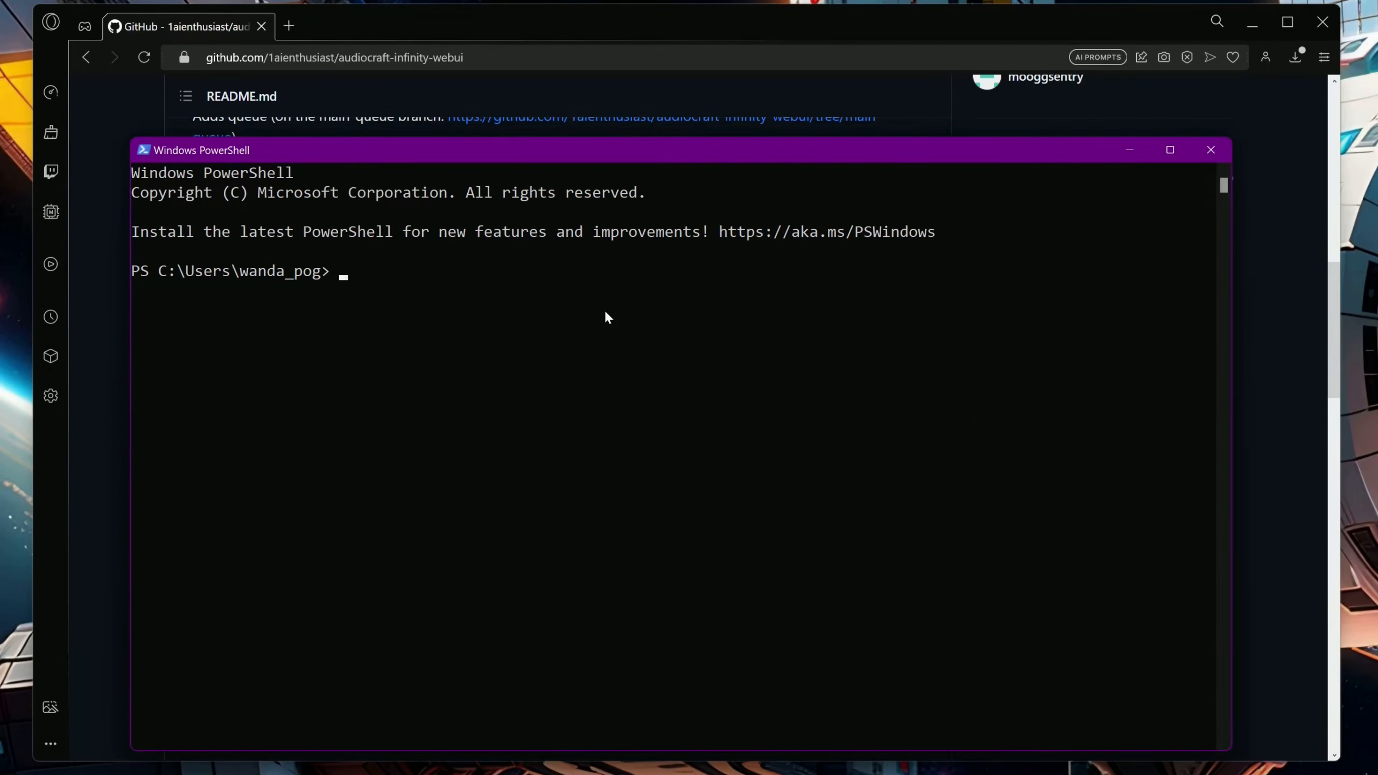
Check the installed Python, CUDA compiler and Git versions with python --version, nvcc --version and git -v
text(python --version)
key(Return)
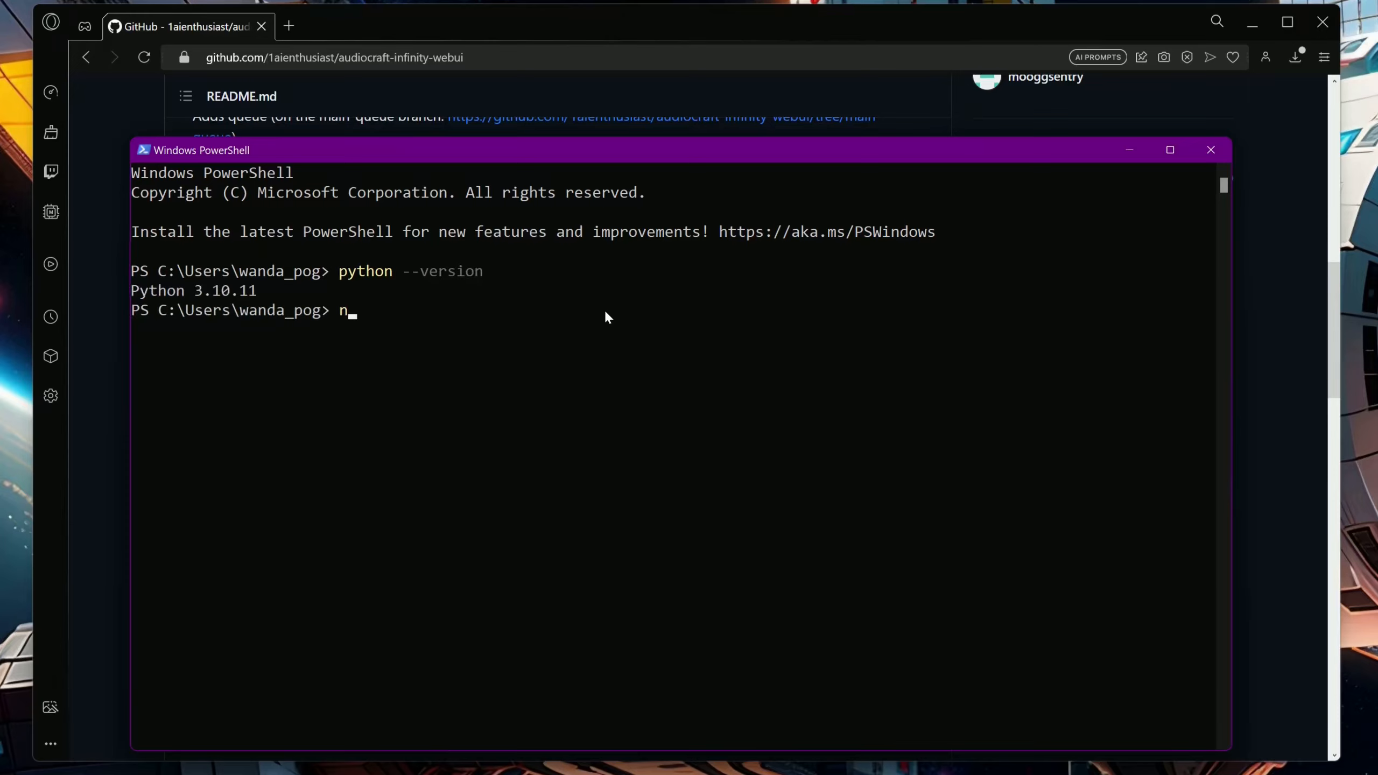
text(nvcc --version)
key(Return)
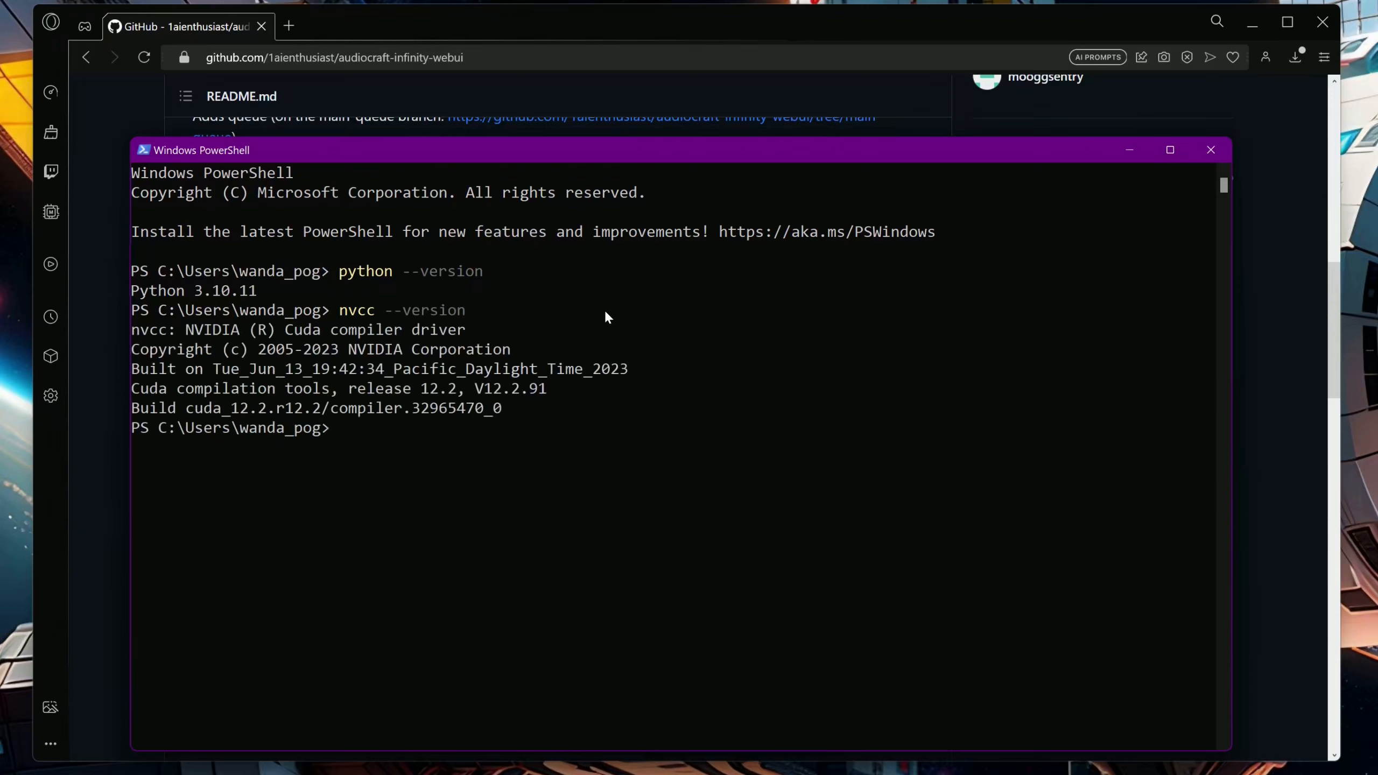
text(git -v)
key(Return)
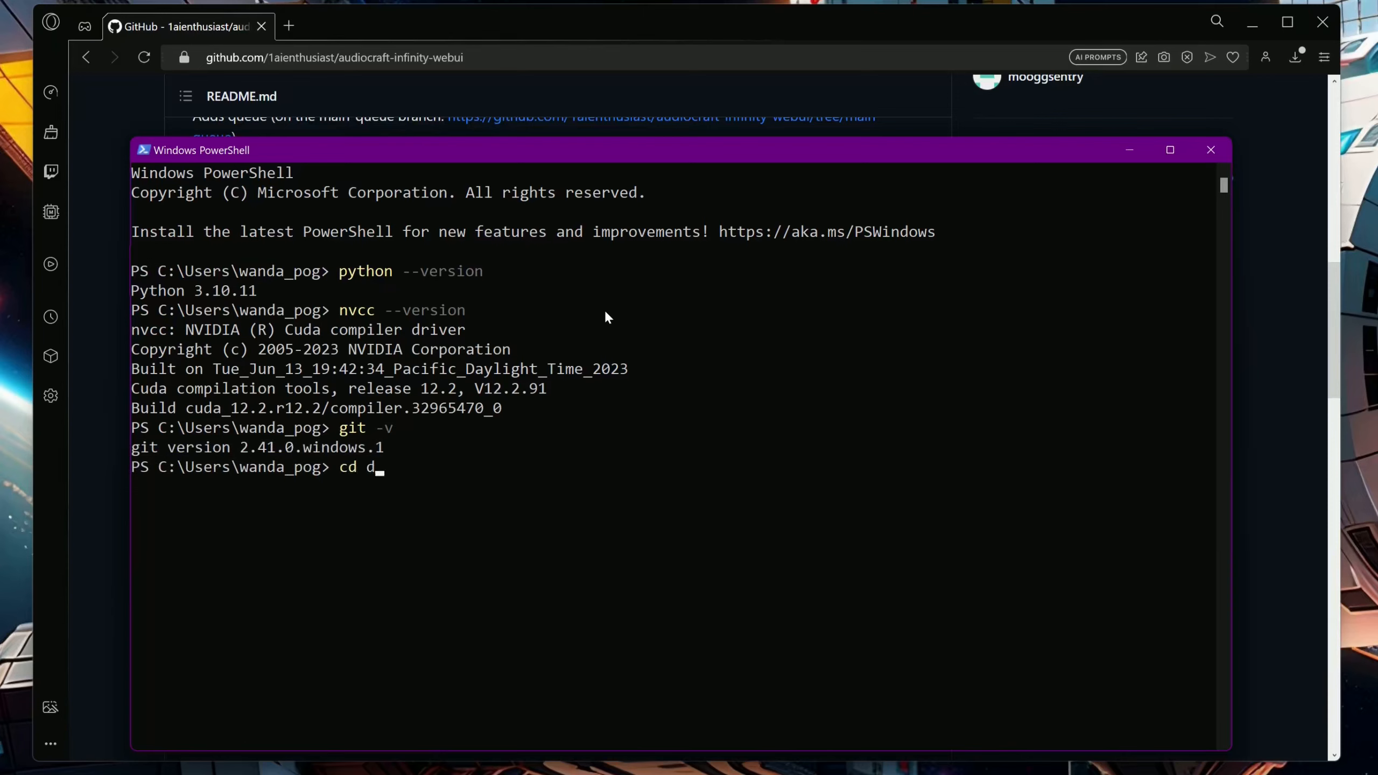
text(cd d:/ai-apps)
key(Return)
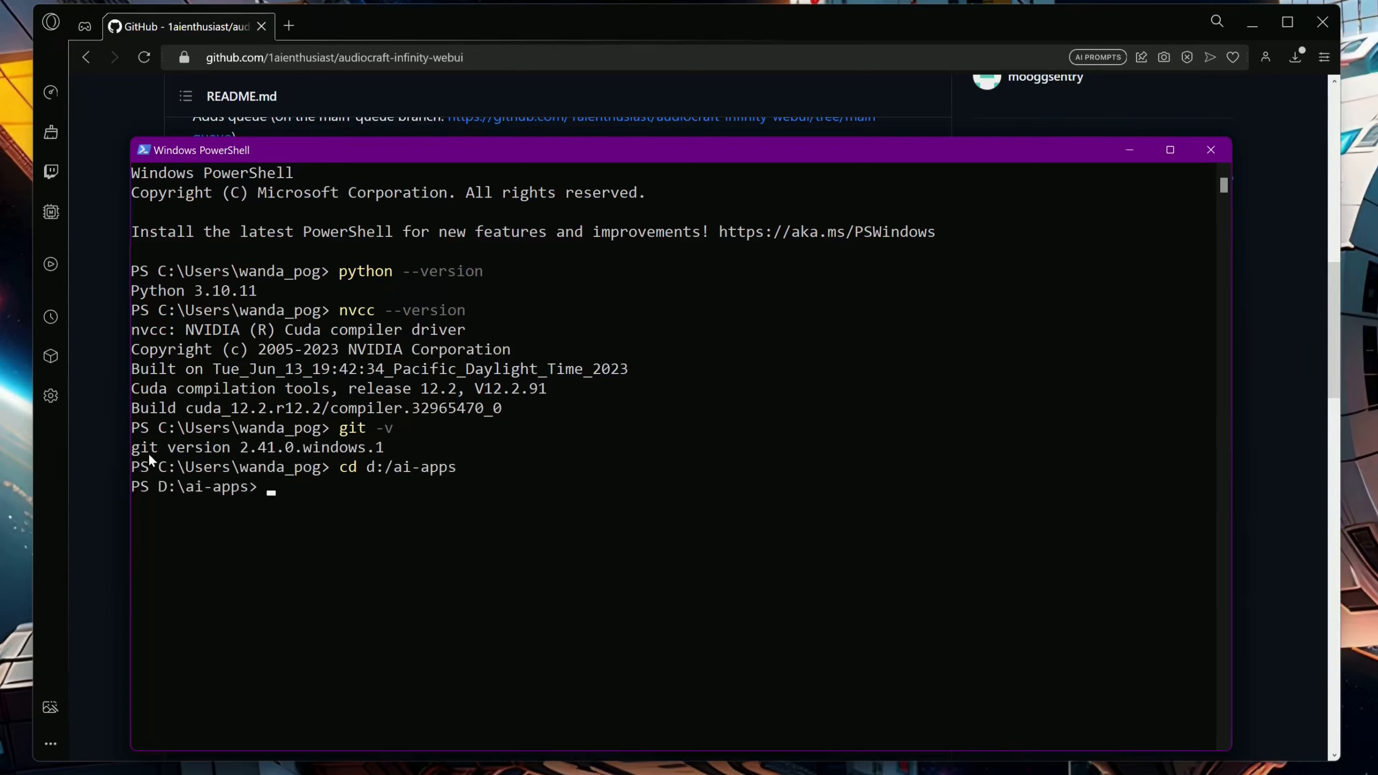
click(116, 453)
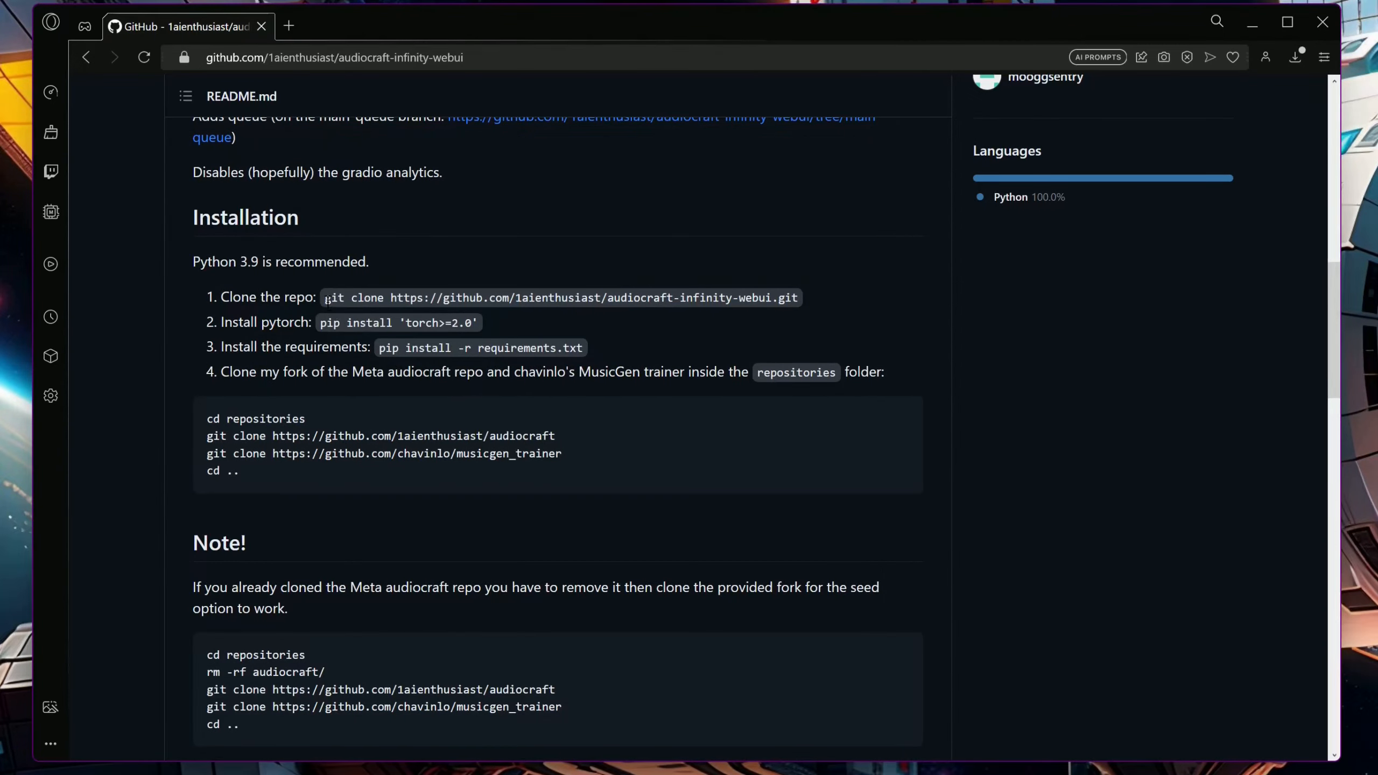
drag(325, 297, 797, 298)
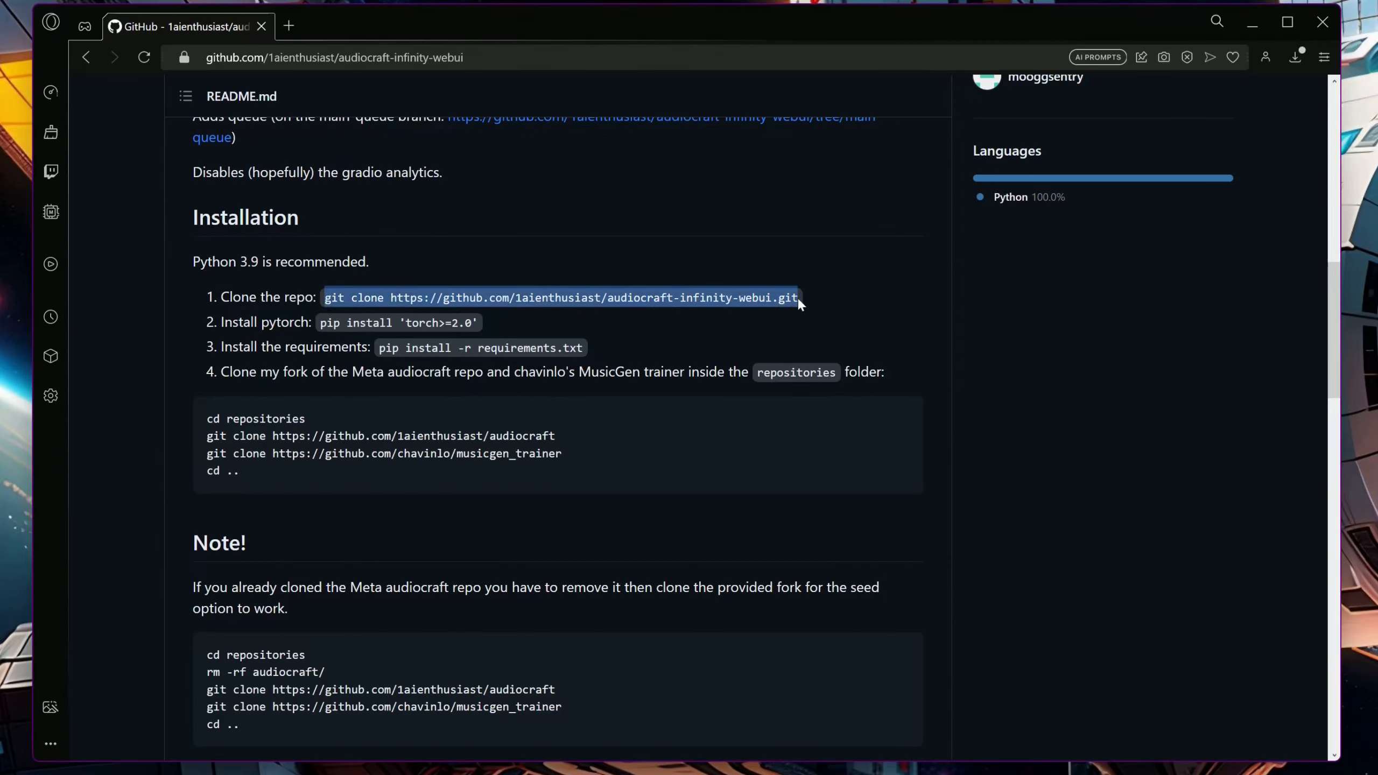
key(ctrl+c)
key(alt+Tab)
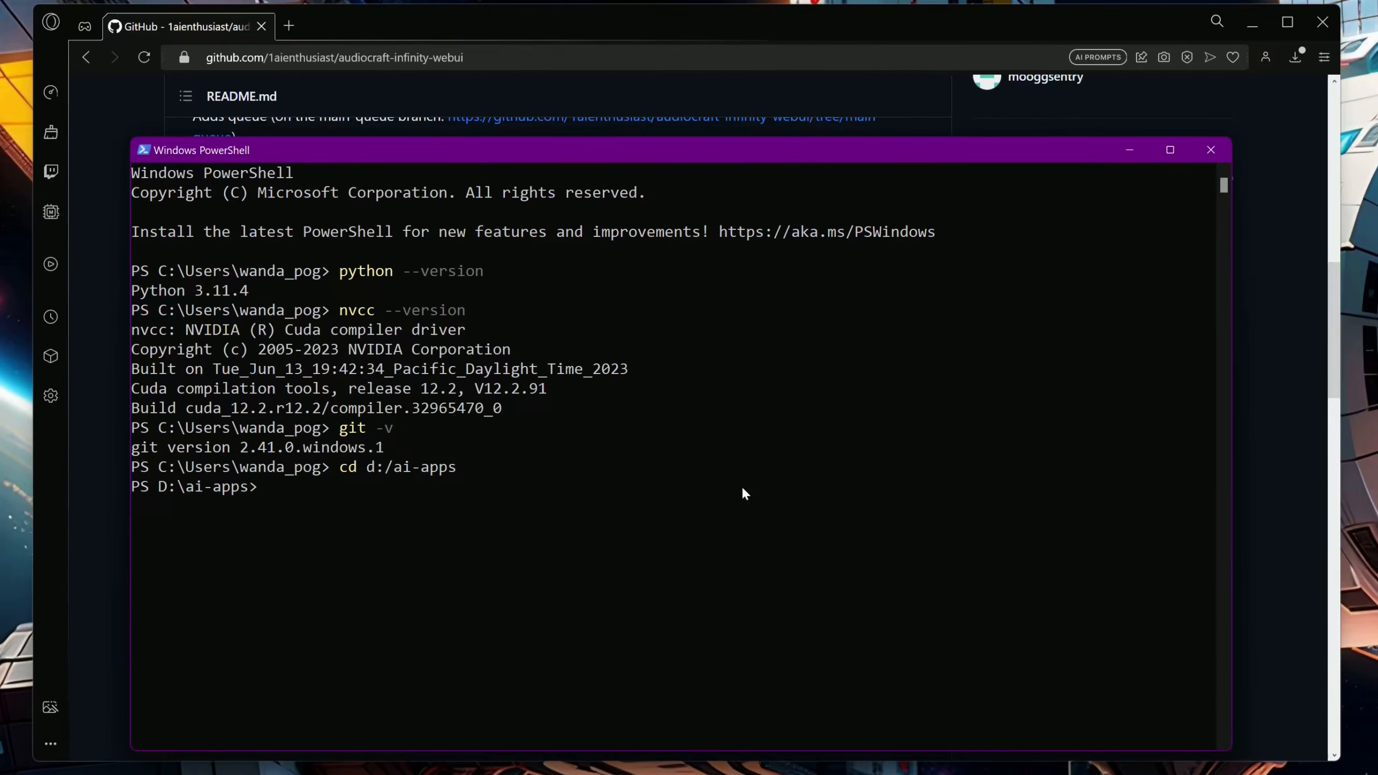
right_click(742, 486)
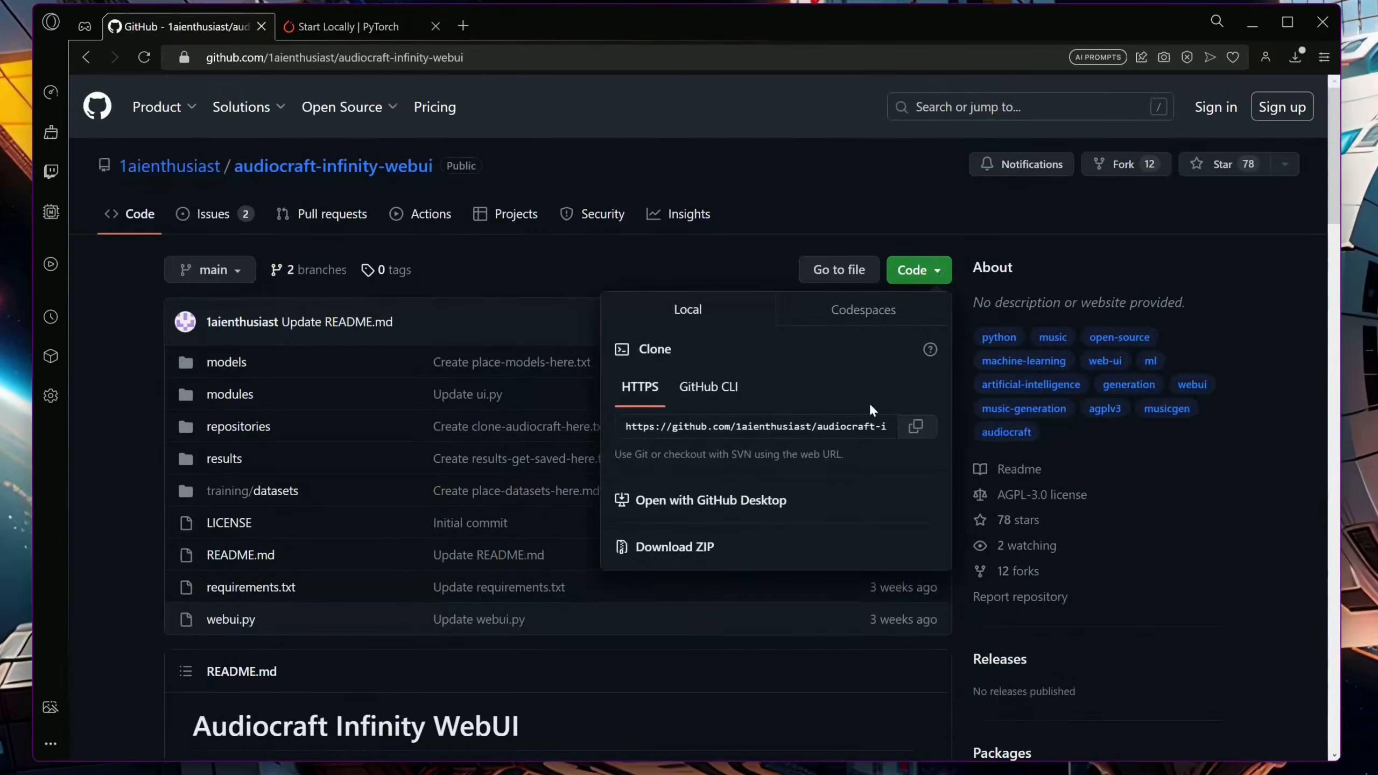
Download the audiocraft-infinity-webui repository as a ZIP archive and return to the README's installation section
click(705, 550)
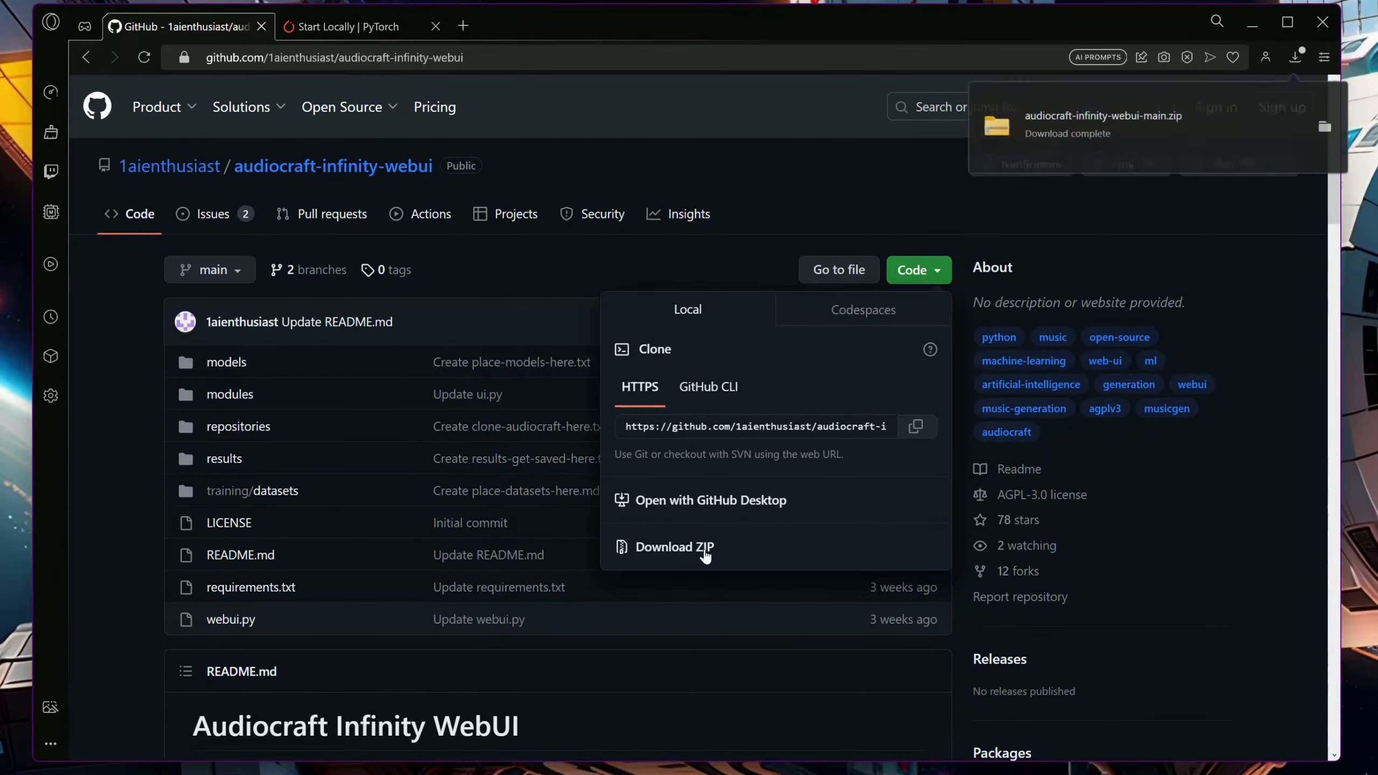
scroll(903, 692, down, 10)
scroll(904, 698, down, 3)
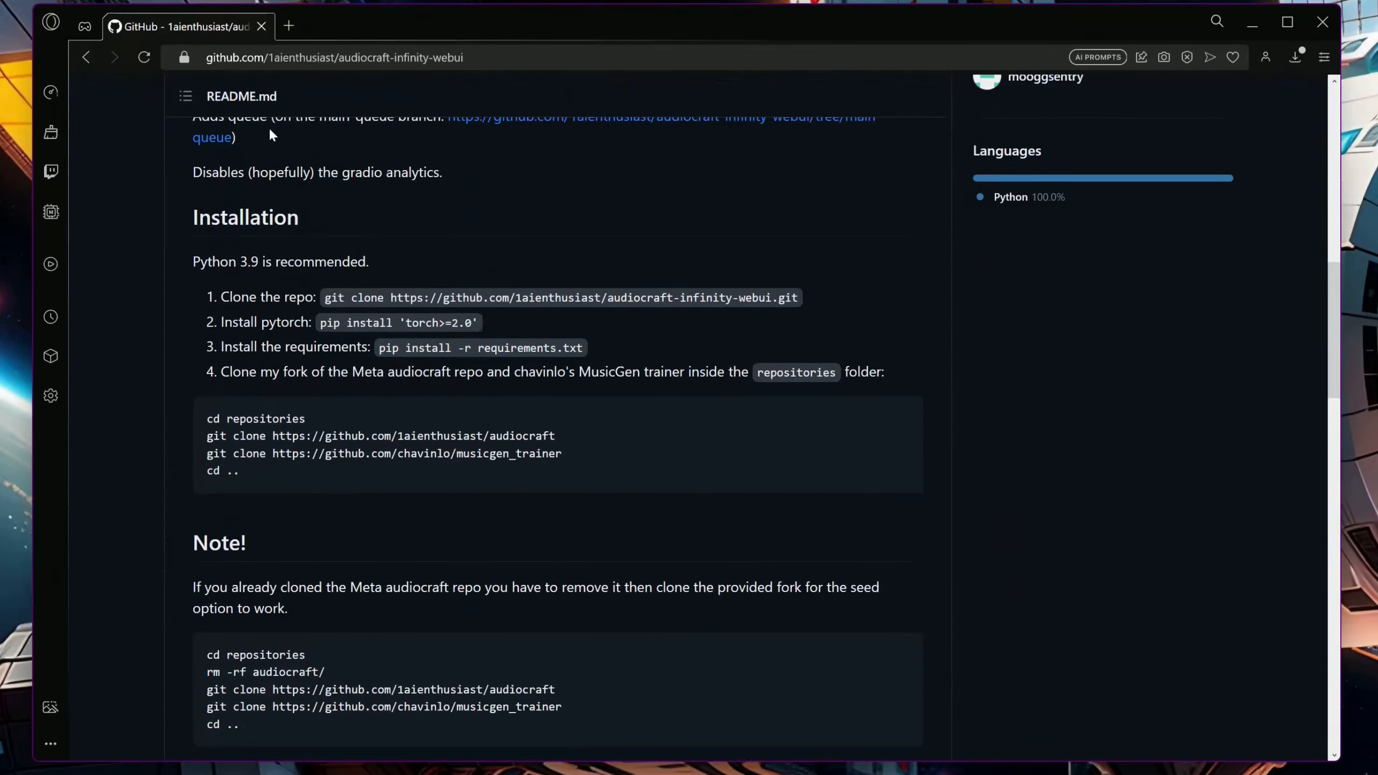
Search the web for "pytorch install" in a new browser tab and open PyTorch's Get Started page at the local install options
click(289, 26)
text(p)
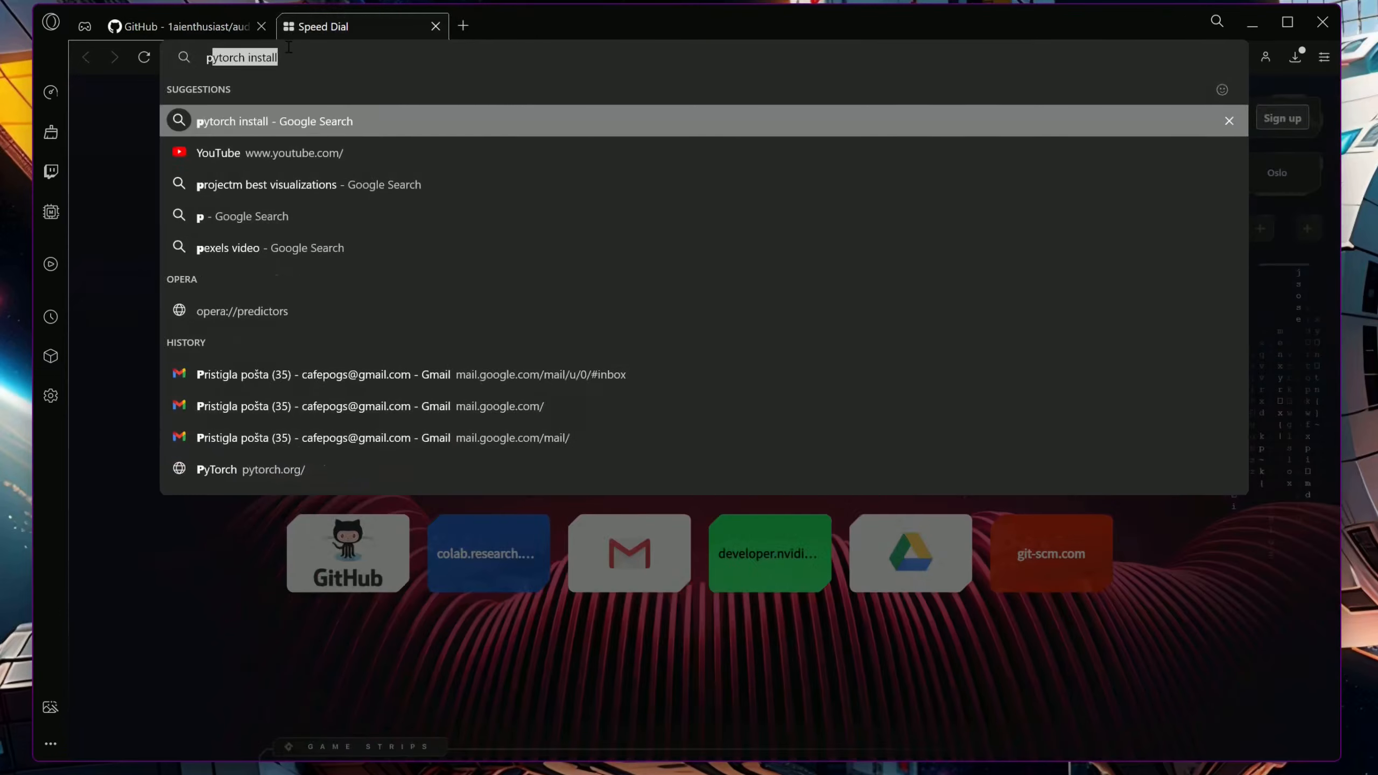
text(ytorch install)
key(Return)
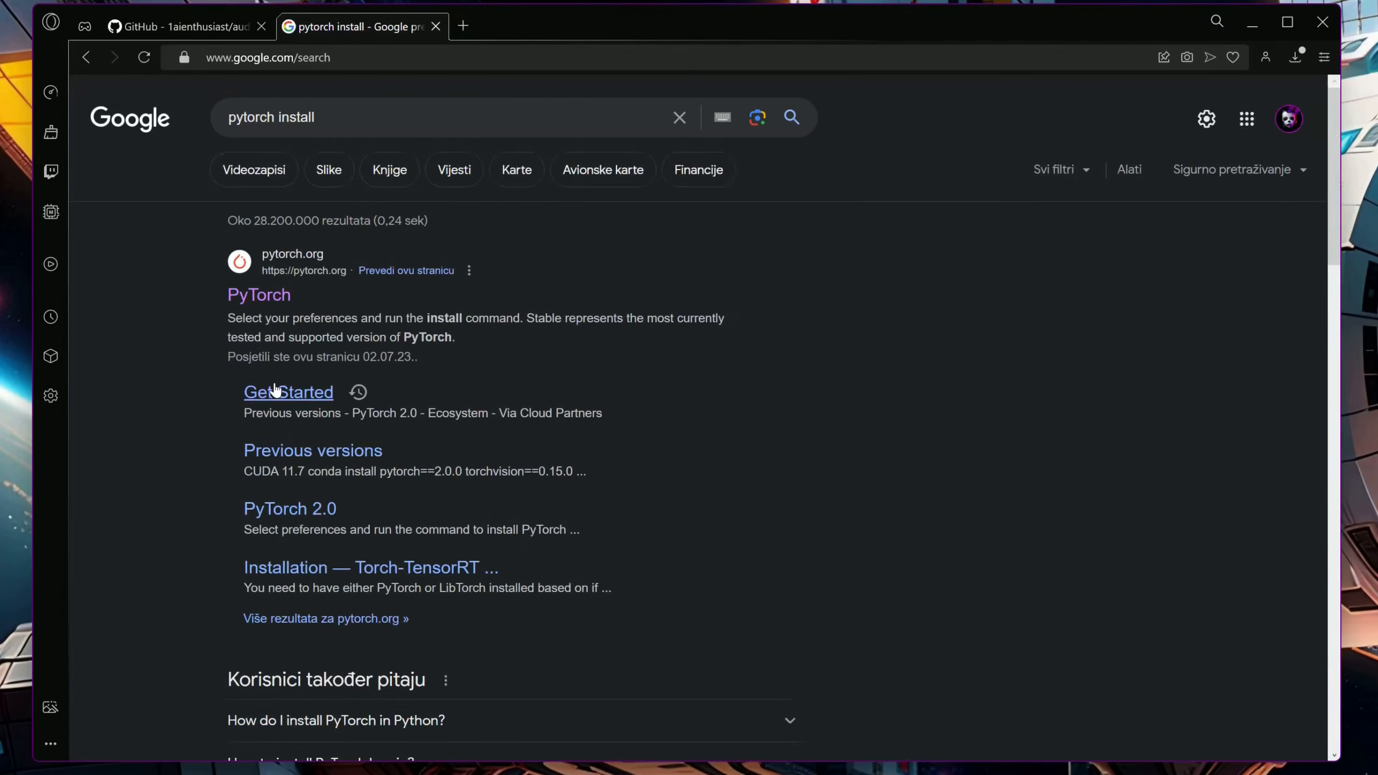
click(291, 392)
scroll(408, 502, down, 2)
scroll(437, 519, down, 3)
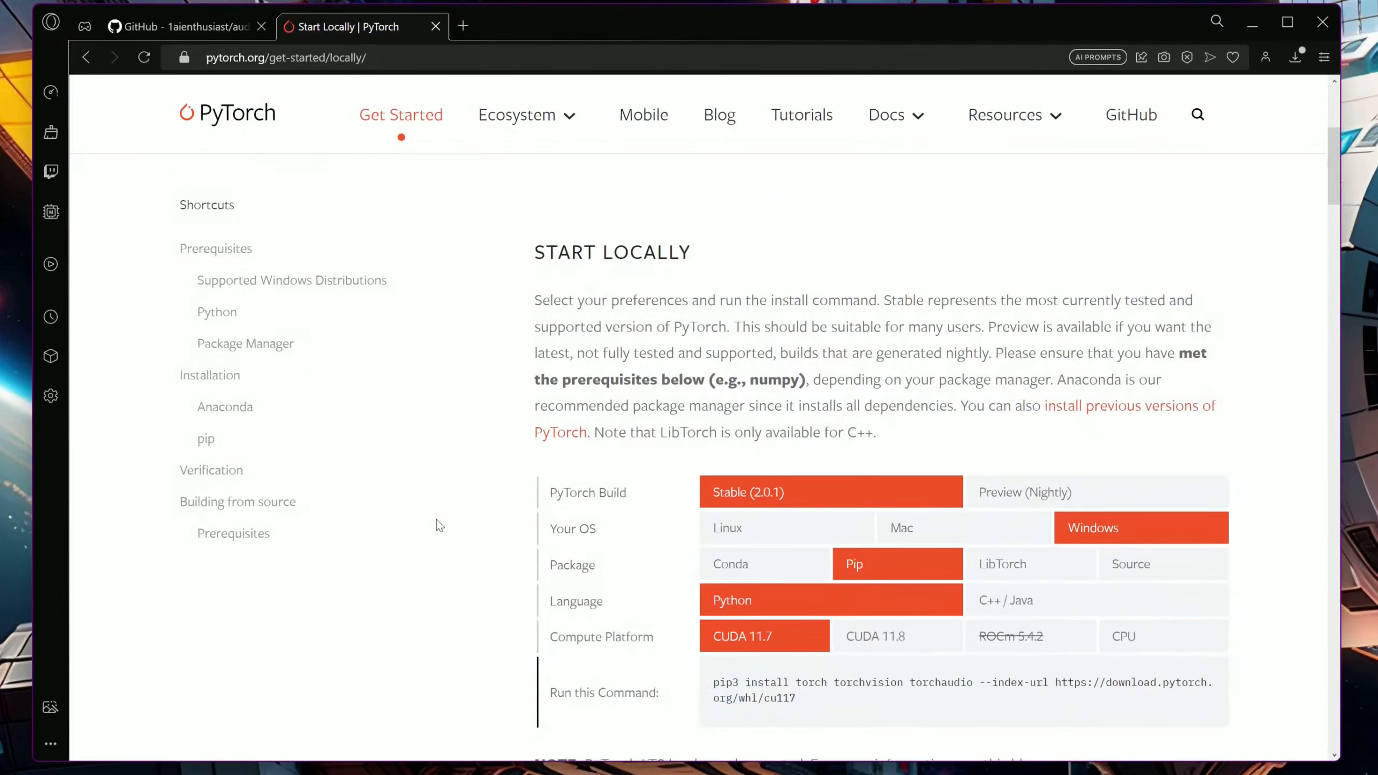
Choose CUDA 11.8 as the compute platform and paste the resulting pip3 install torch torchvision torchaudio command into PowerShell
scroll(436, 519, down, 1)
click(890, 554)
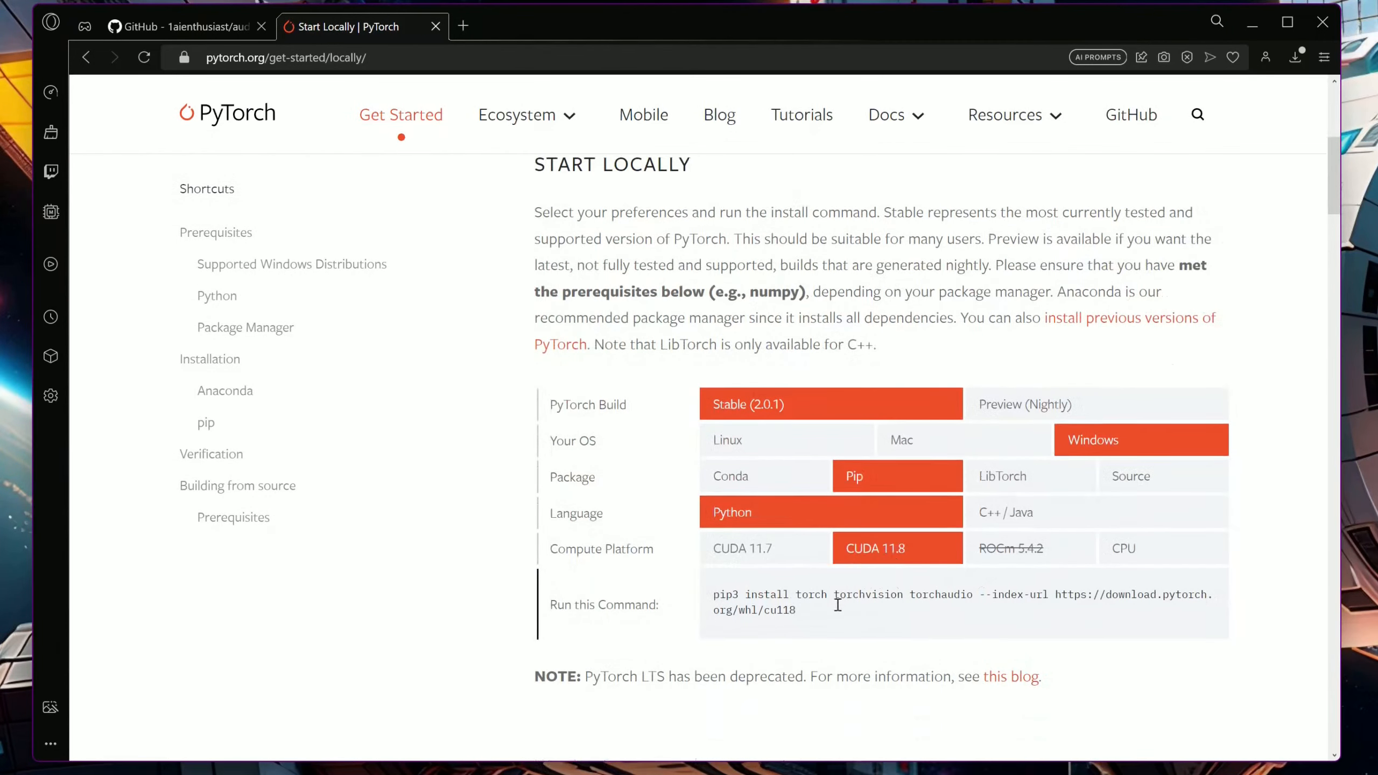
drag(807, 614, 709, 595)
key(ctrl+c)
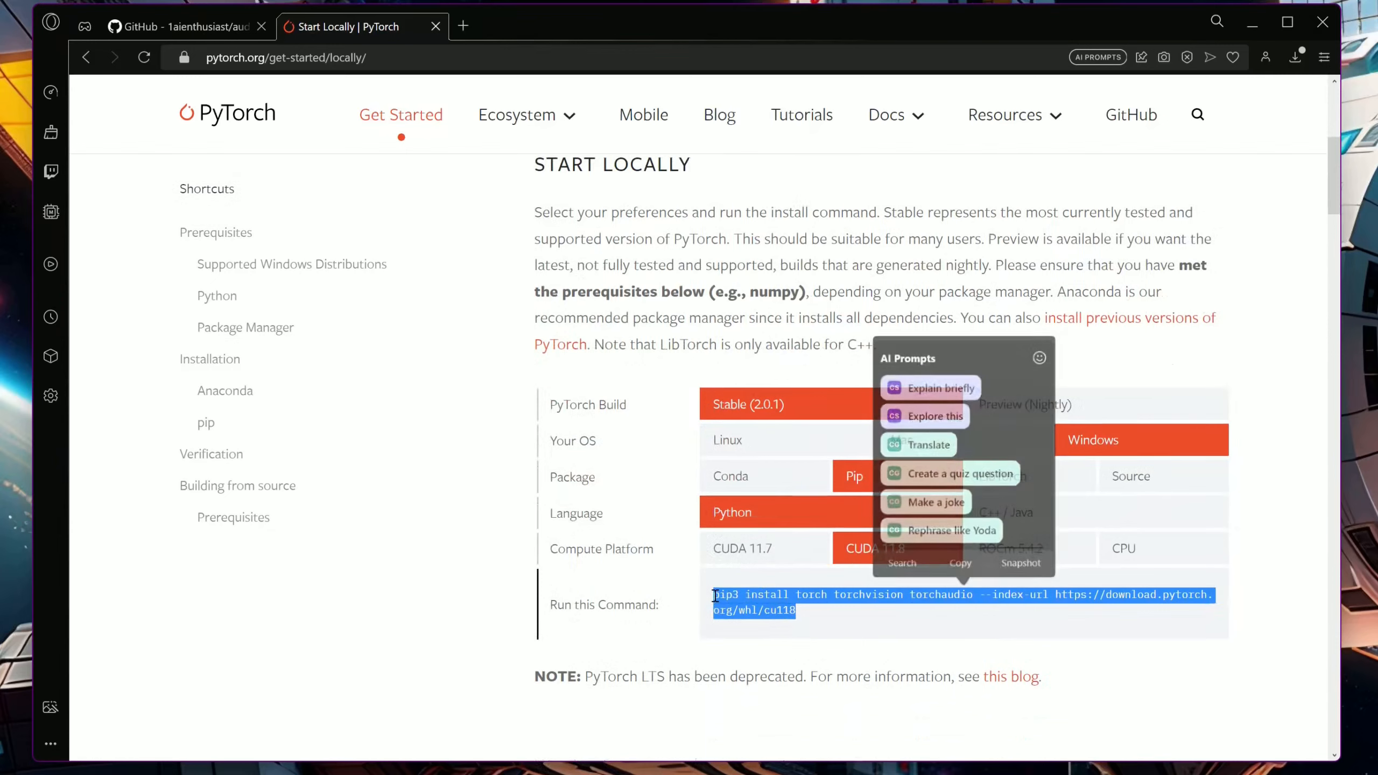
key(alt+Tab)
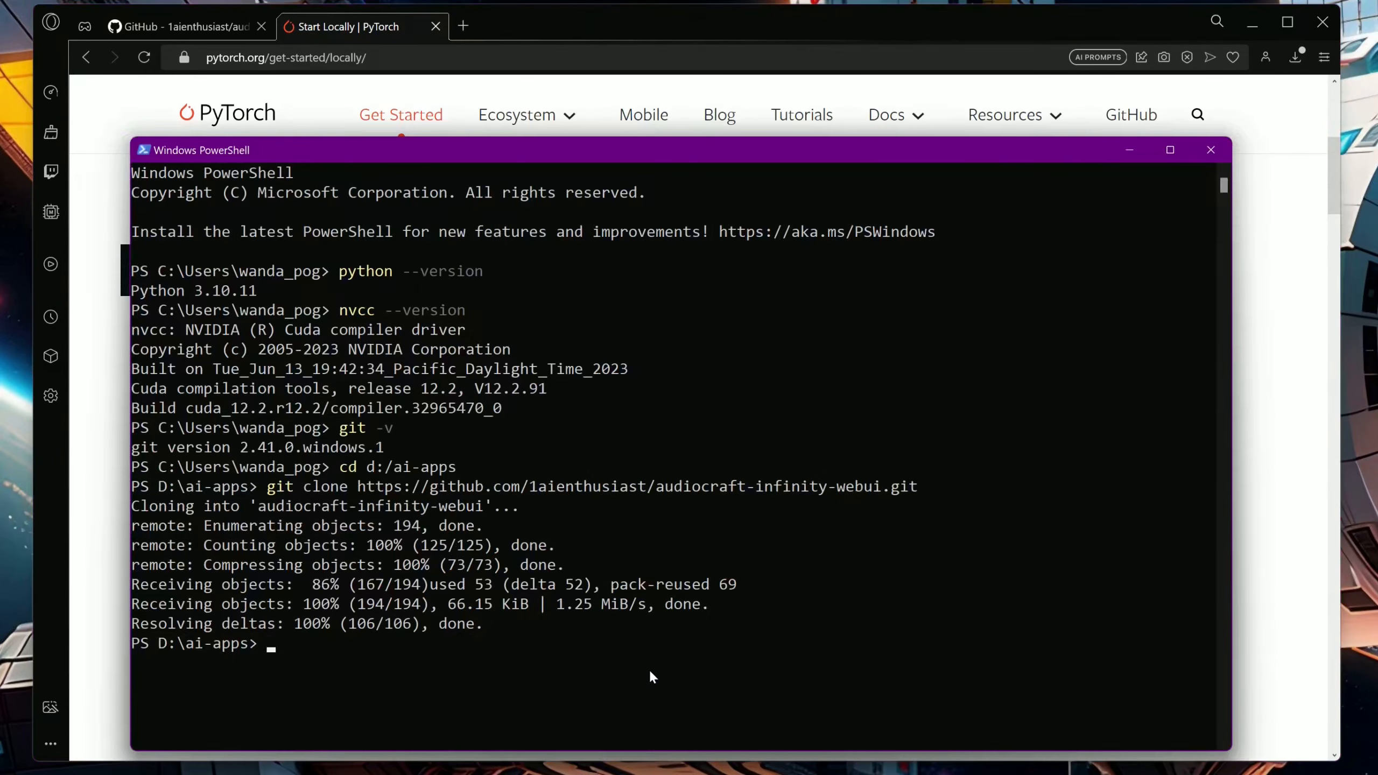
key(ctrl+v)
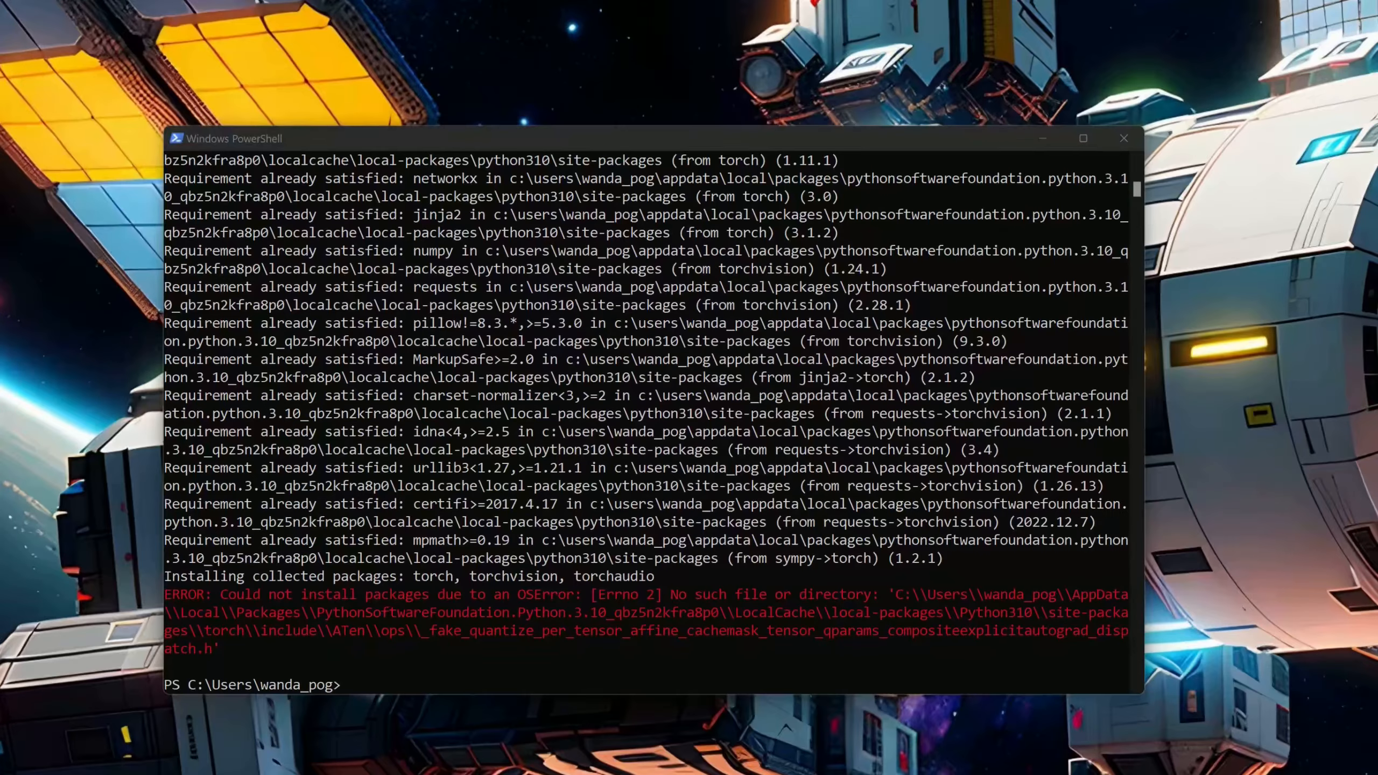
Open Registry Editor and set LongPathsEnabled to 1 under HKEY_LOCAL_MACHINE\SYSTEM\CurrentControlSet\Control\FileSystem
key(super)
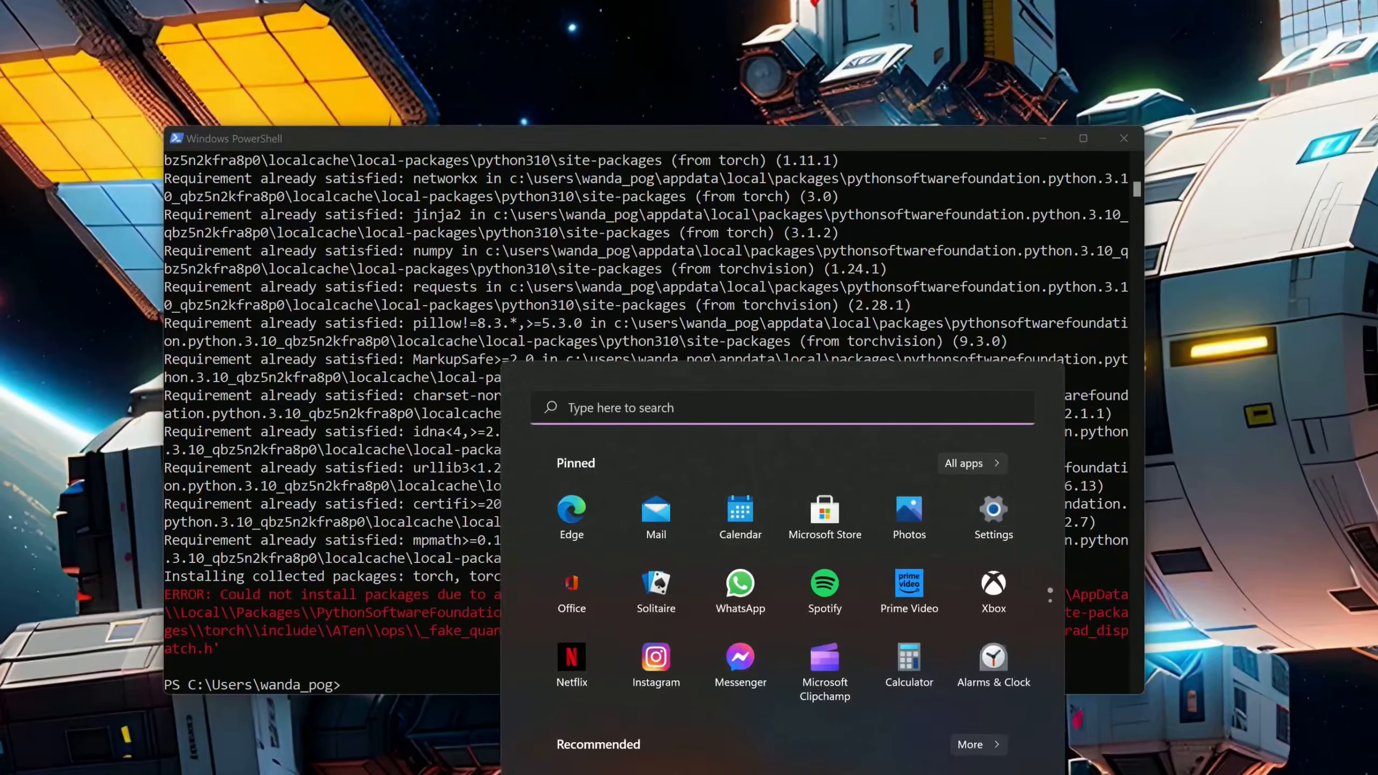
text(reged)
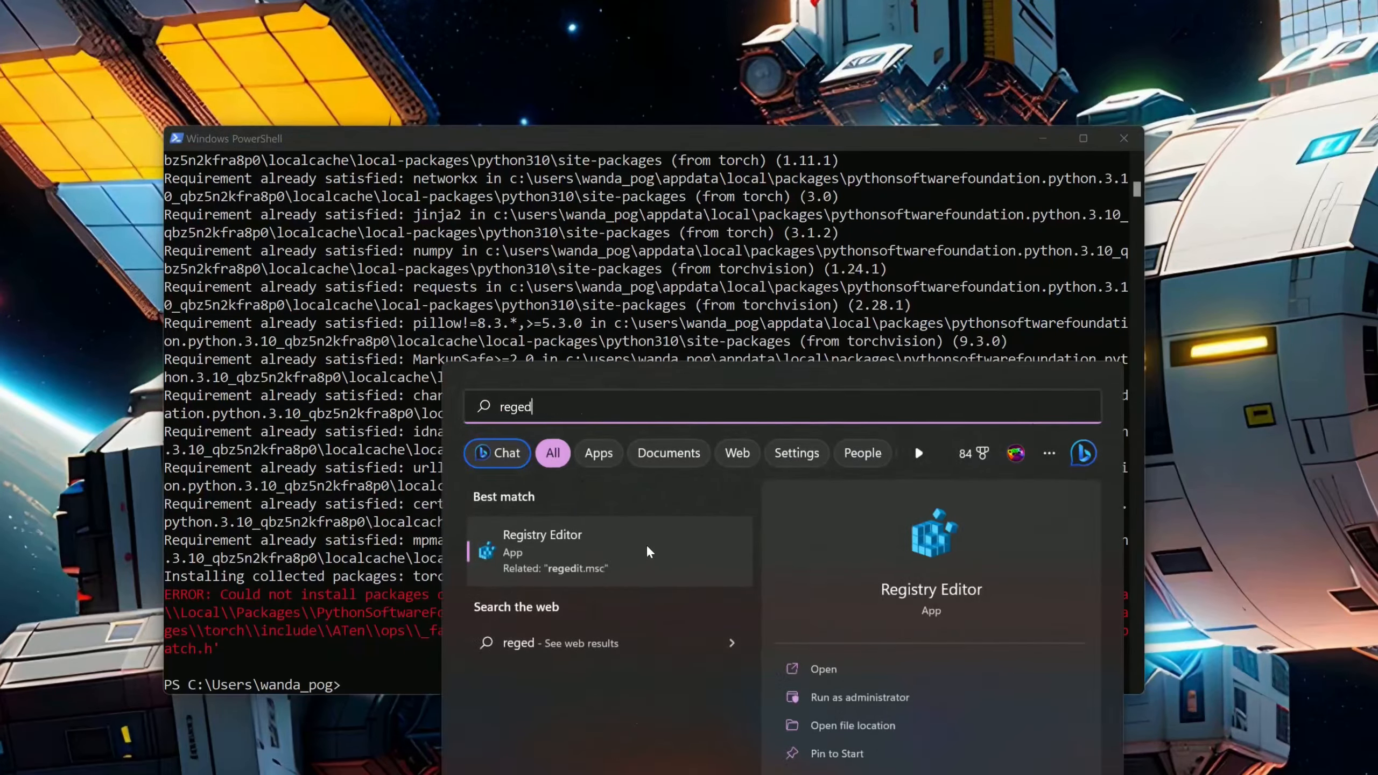
click(647, 548)
click(693, 631)
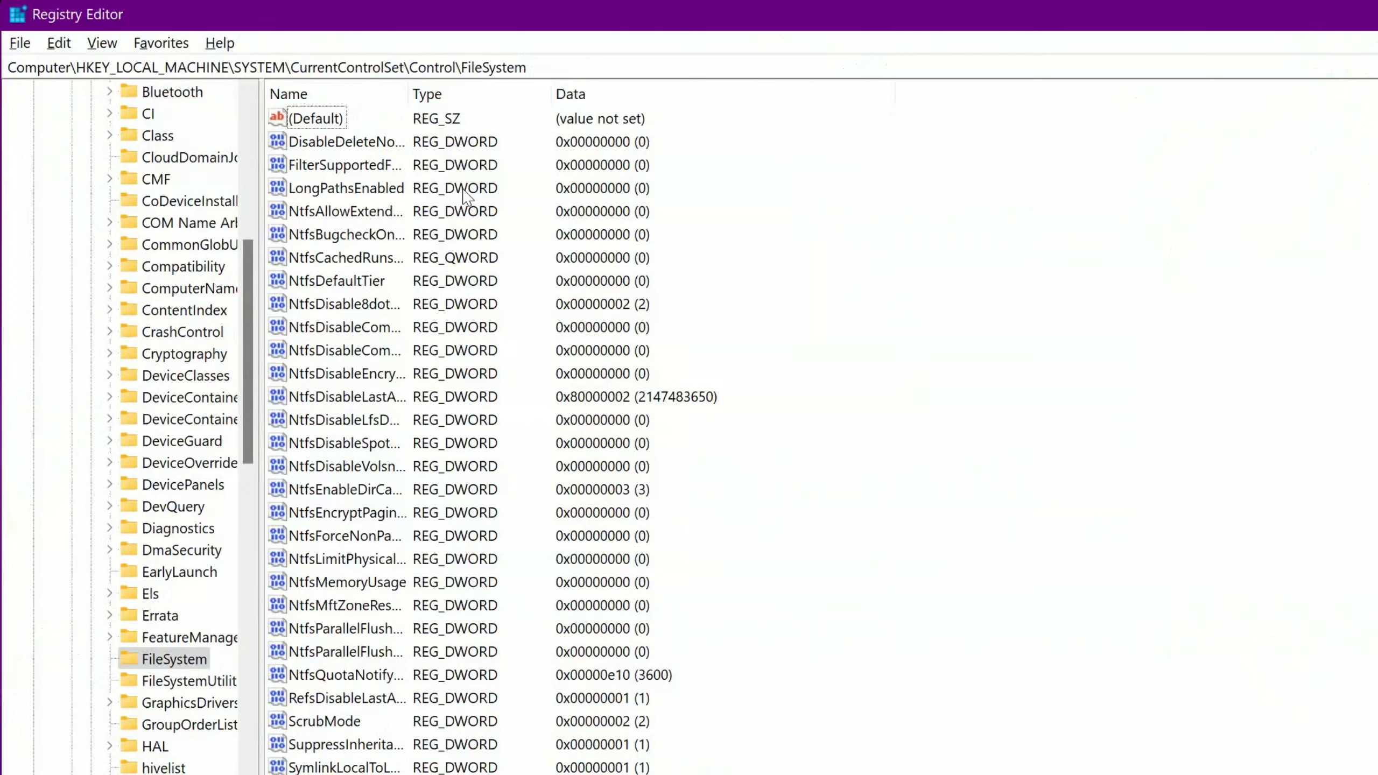
double_click(362, 189)
text(1)
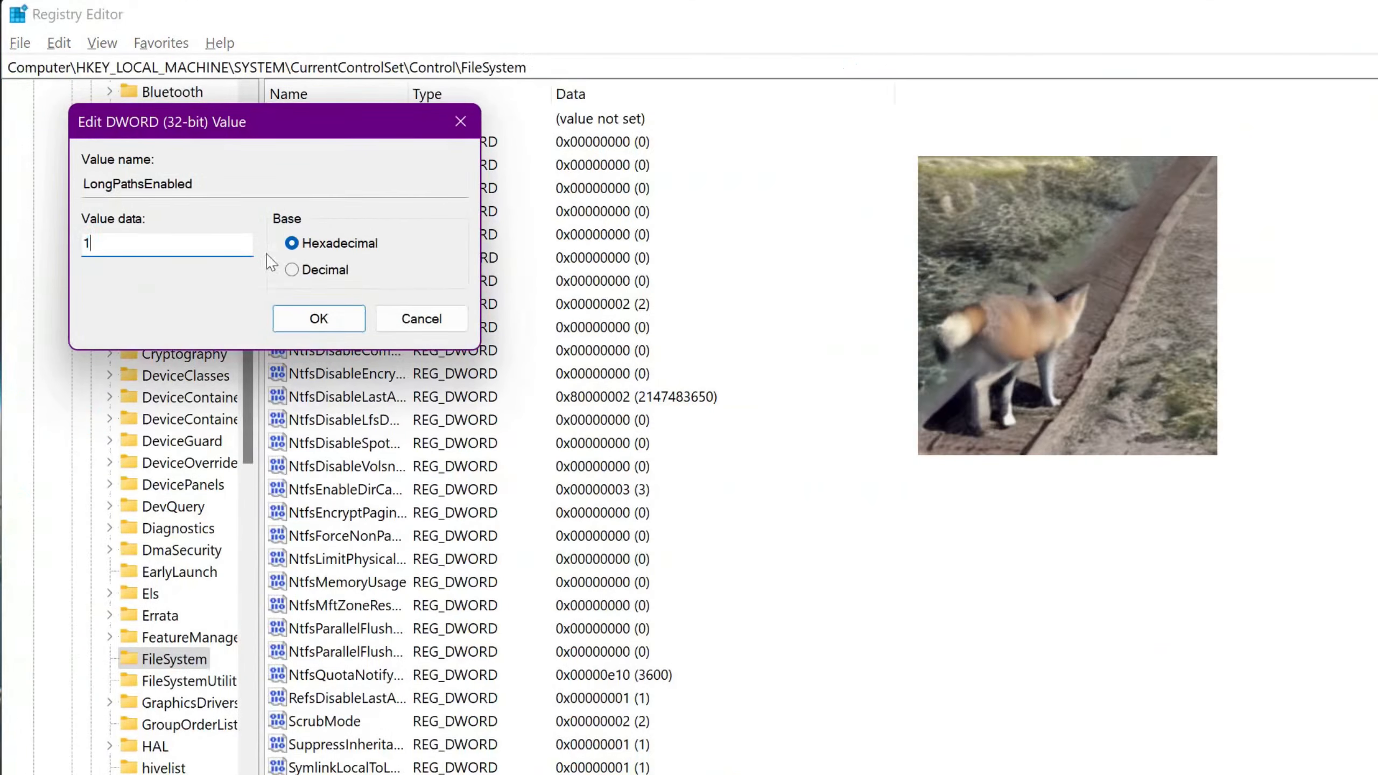
click(319, 319)
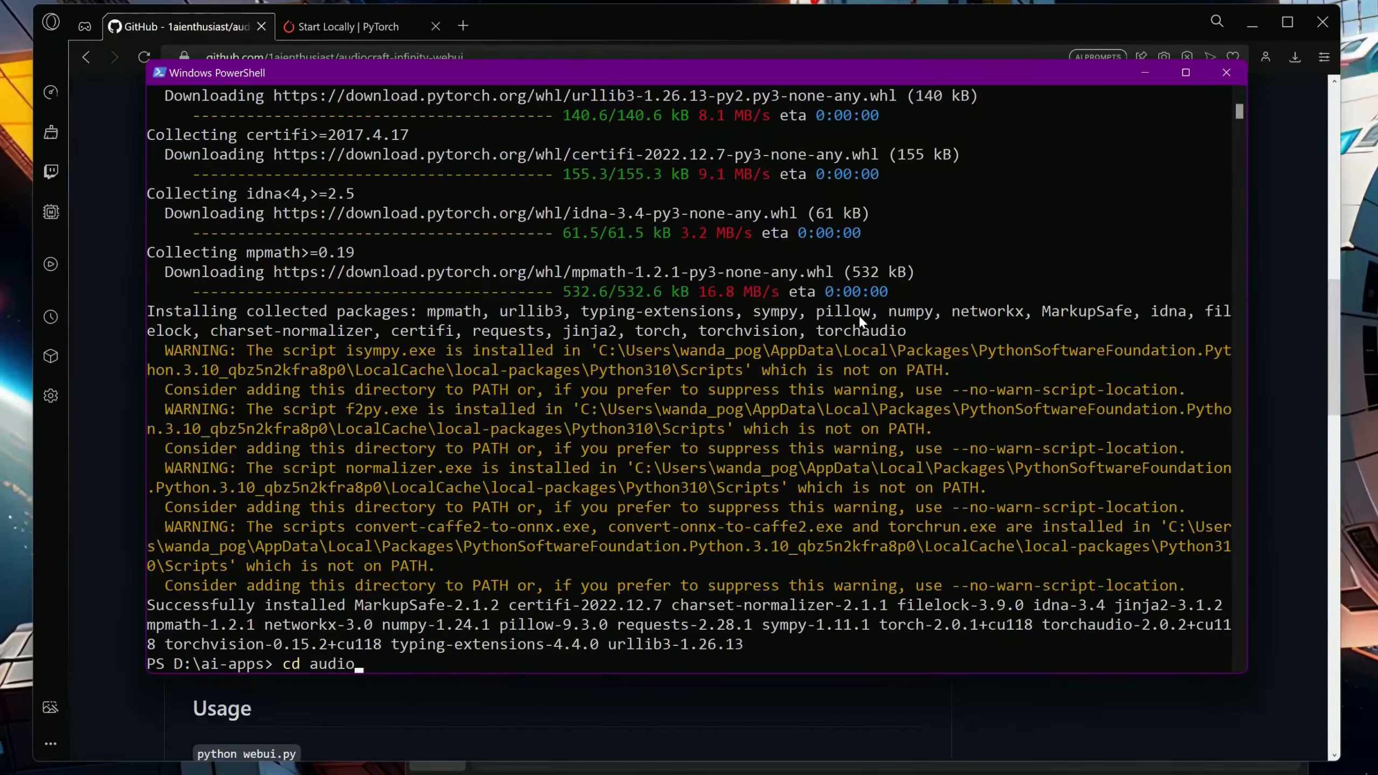
Enter the audiocraft-infinity-webui folder in PowerShell and install its dependencies with pip install -r requirements.txt
text(craft-infinity-webui)
key(Return)
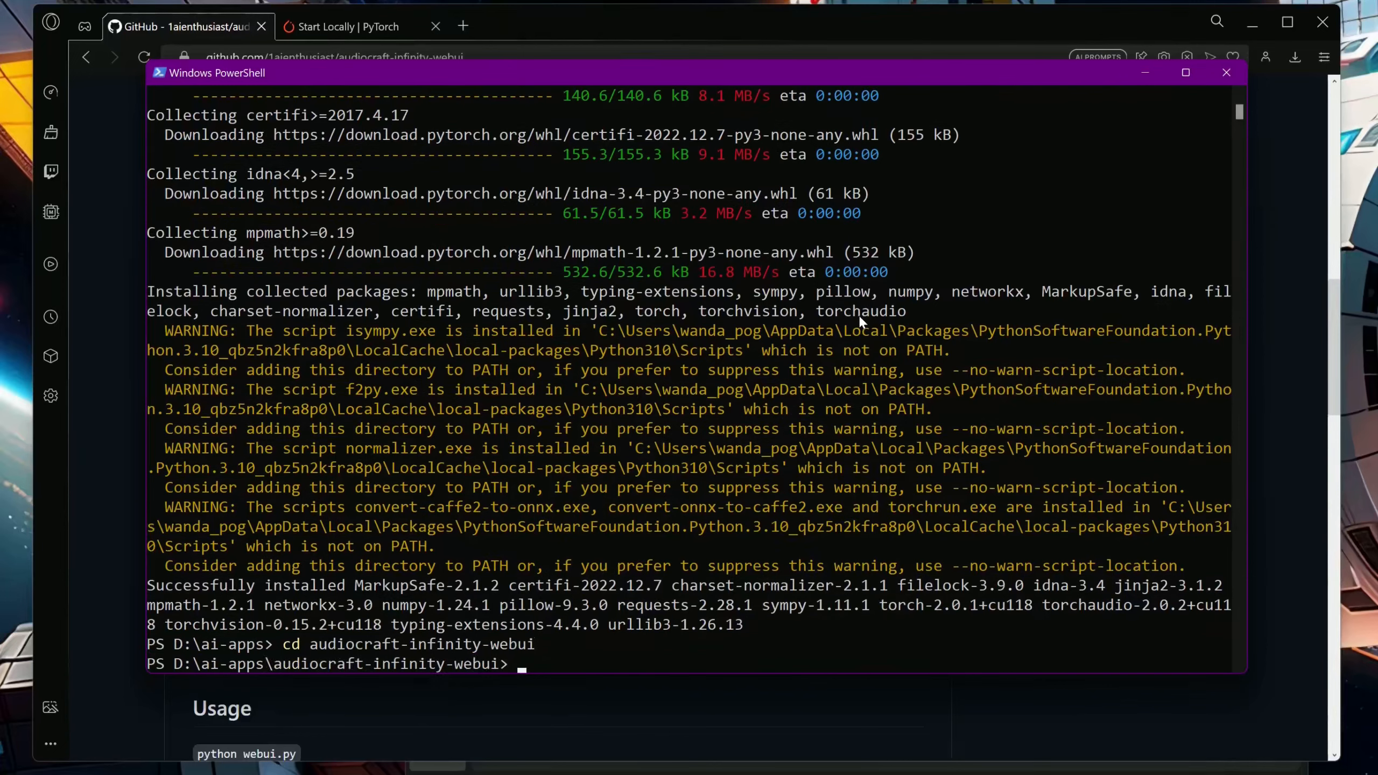
text(pip install -r requirements.txt)
key(Return)
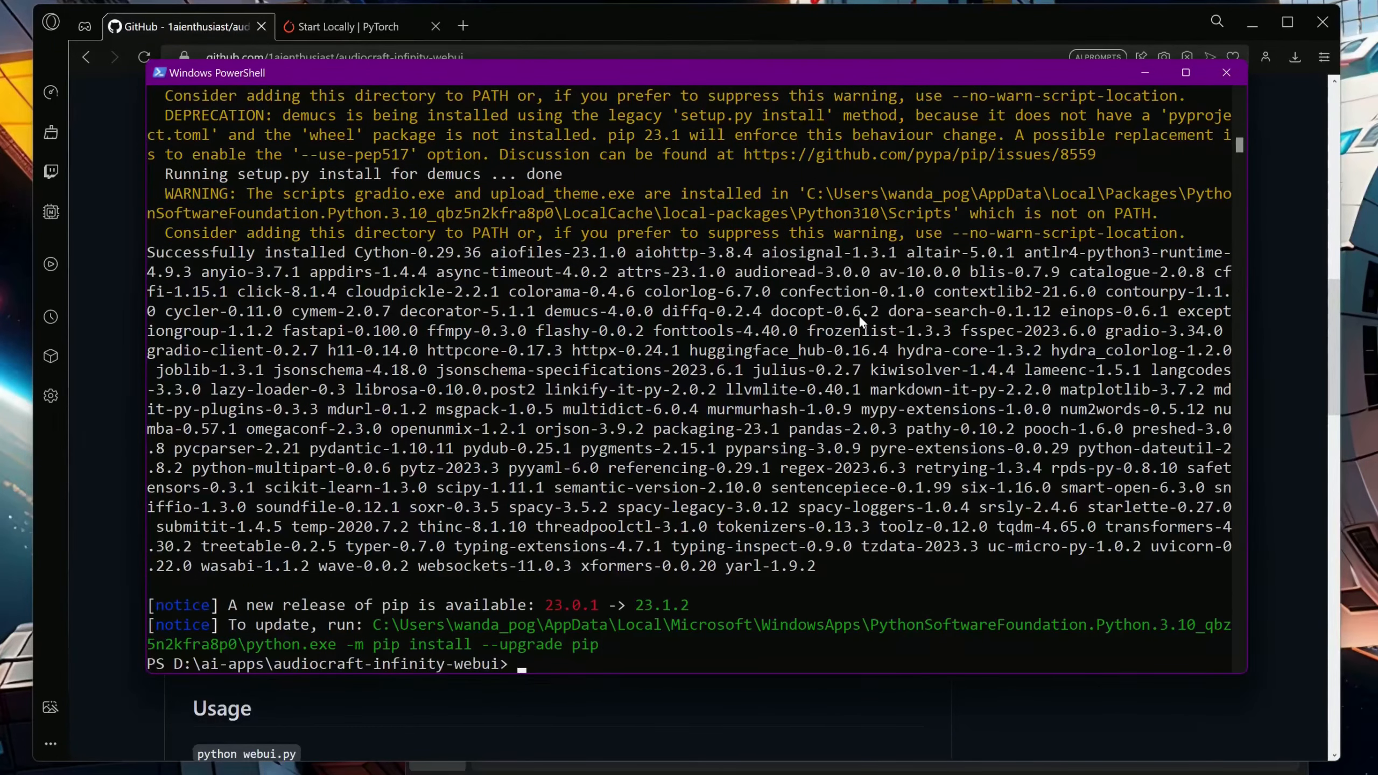
Copy the cd repositories command from the README and run it in PowerShell to enter that folder
key(alt+Tab)
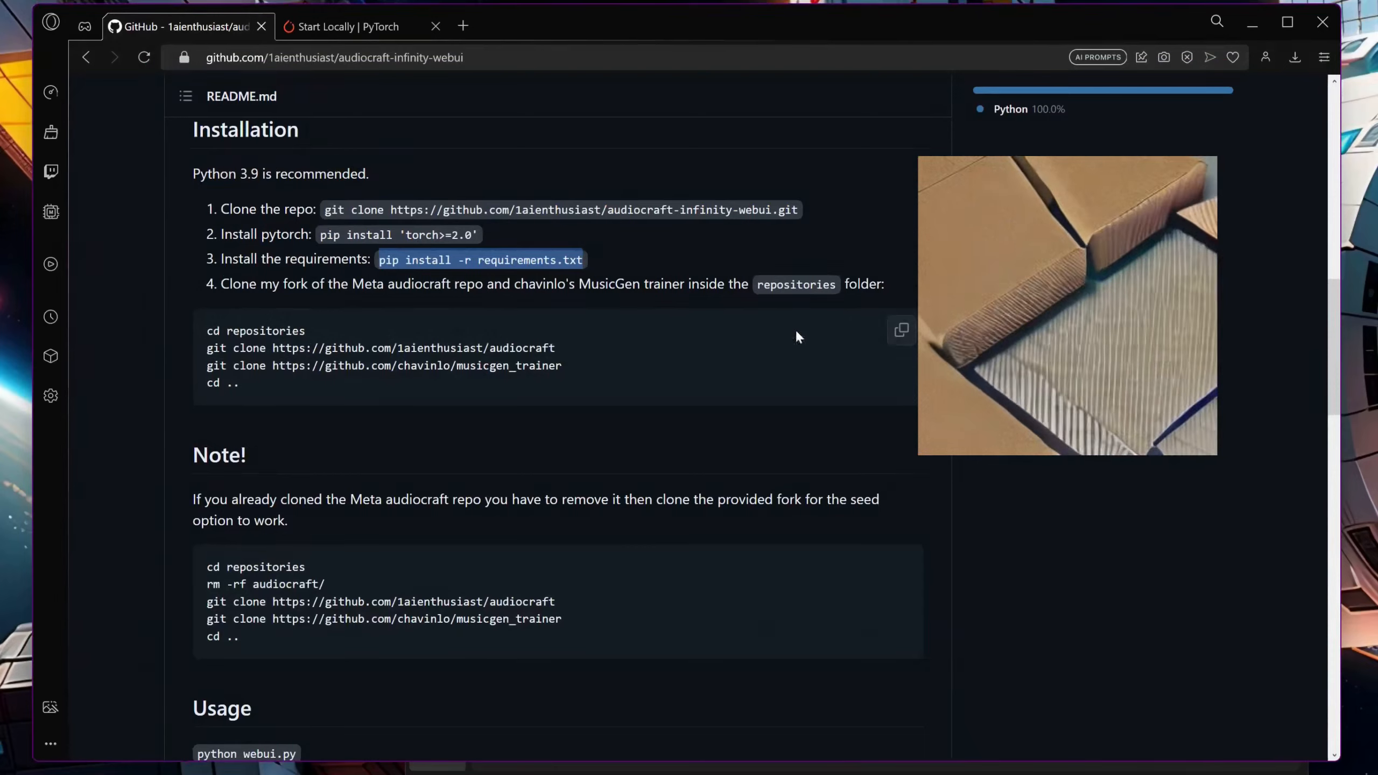
drag(326, 329, 219, 328)
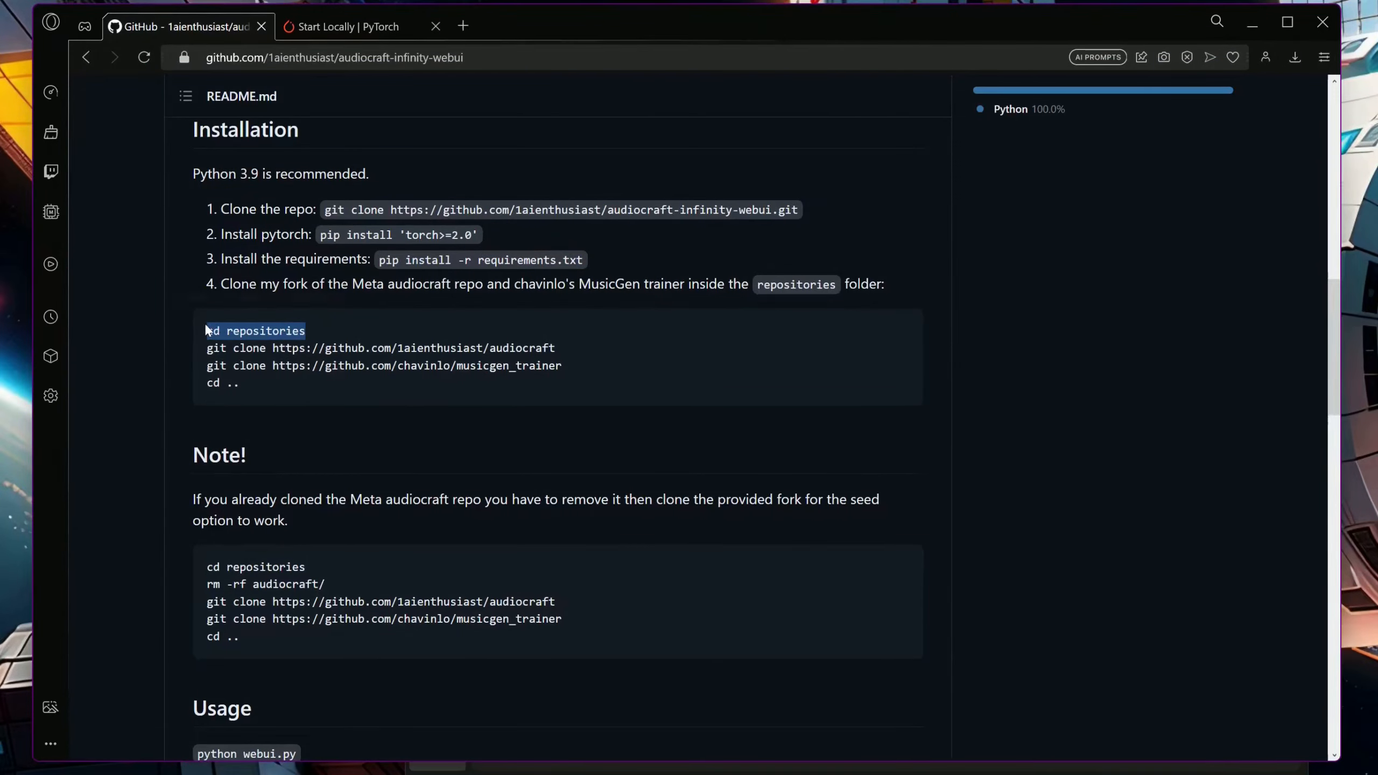
key(ctrl+c)
key(alt+Tab)
right_click(519, 561)
key(Return)
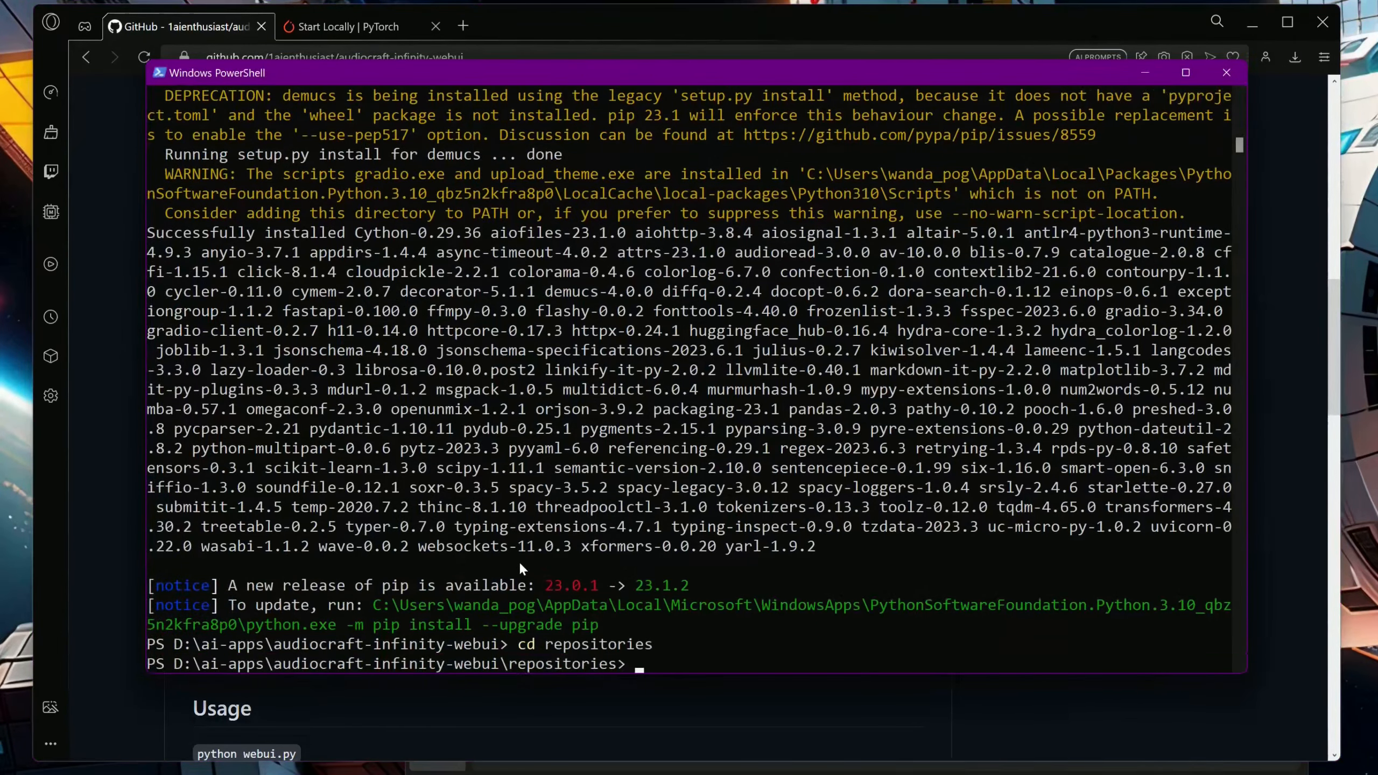
key(alt+Tab)
mouse_move(207, 348)
mouse_down()
mouse_move(564, 369)
mouse_move(574, 356)
mouse_up()
key(ctrl+c)
key(alt+Tab)
right_click(575, 352)
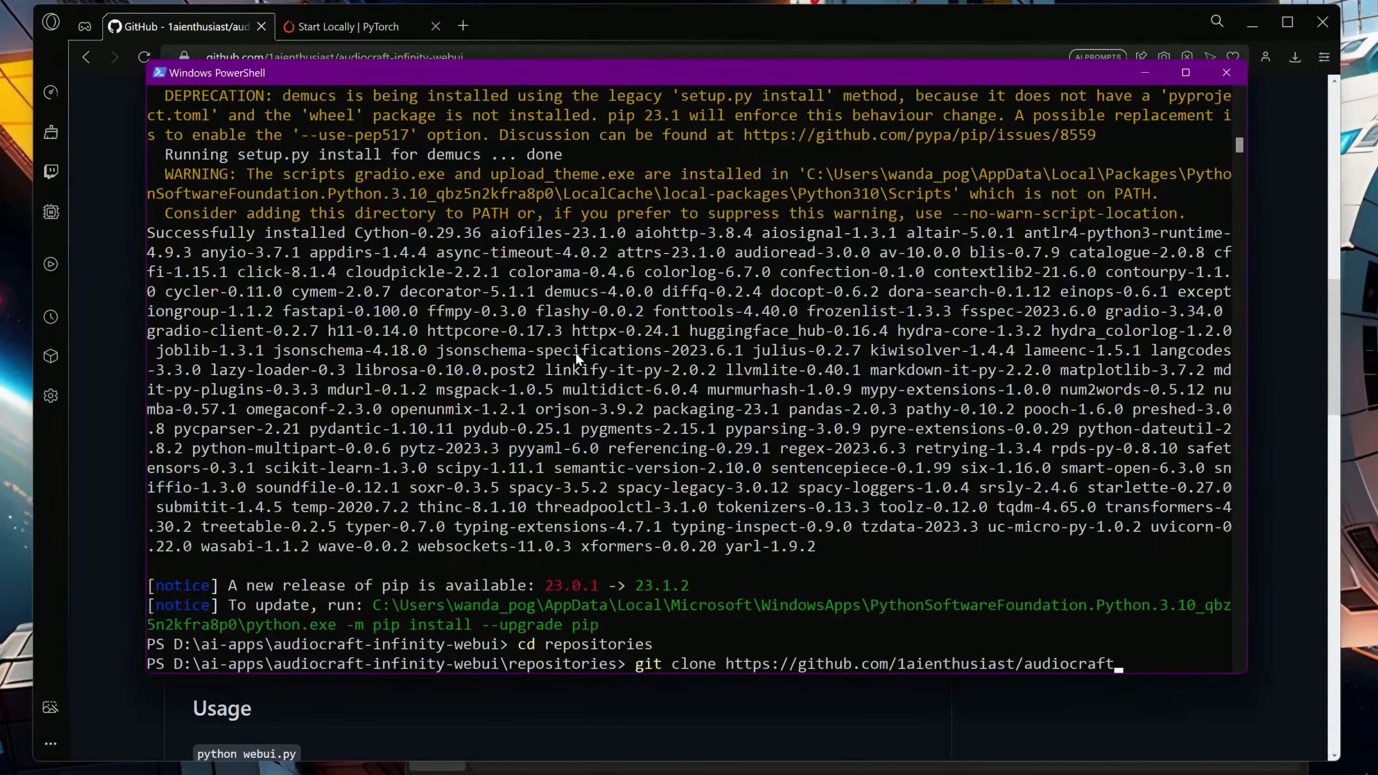
key(Return)
key(alt+Tab)
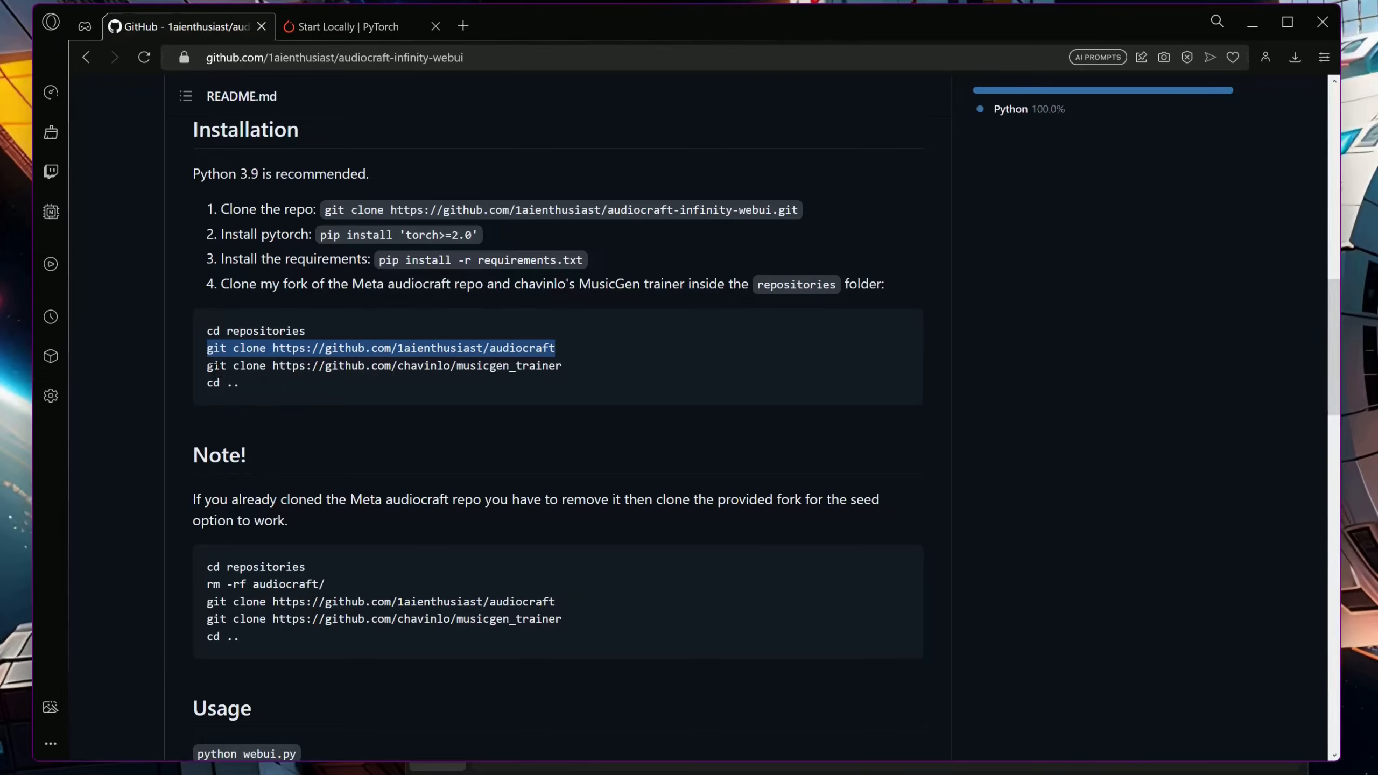
drag(207, 365, 592, 365)
key(ctrl+c)
key(alt+Tab)
right_click(588, 356)
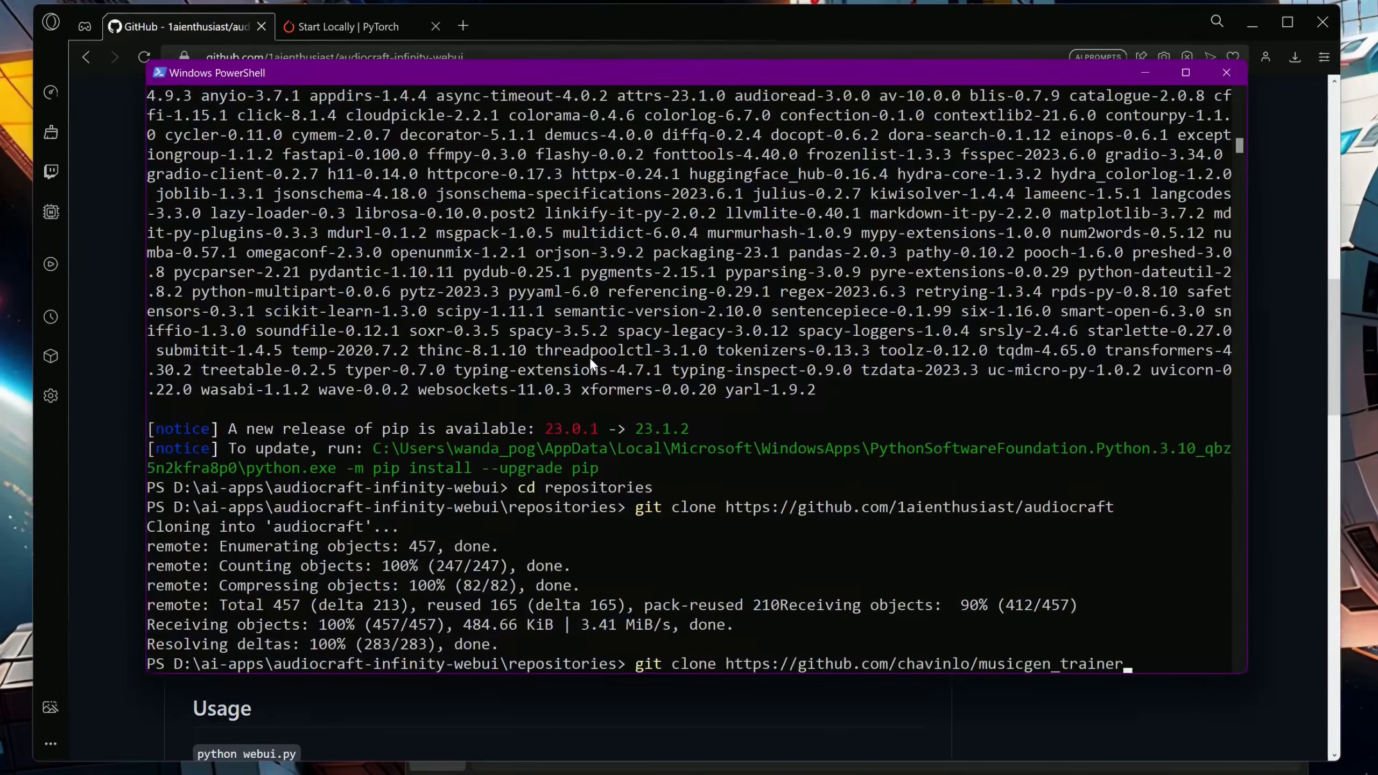
key(Return)
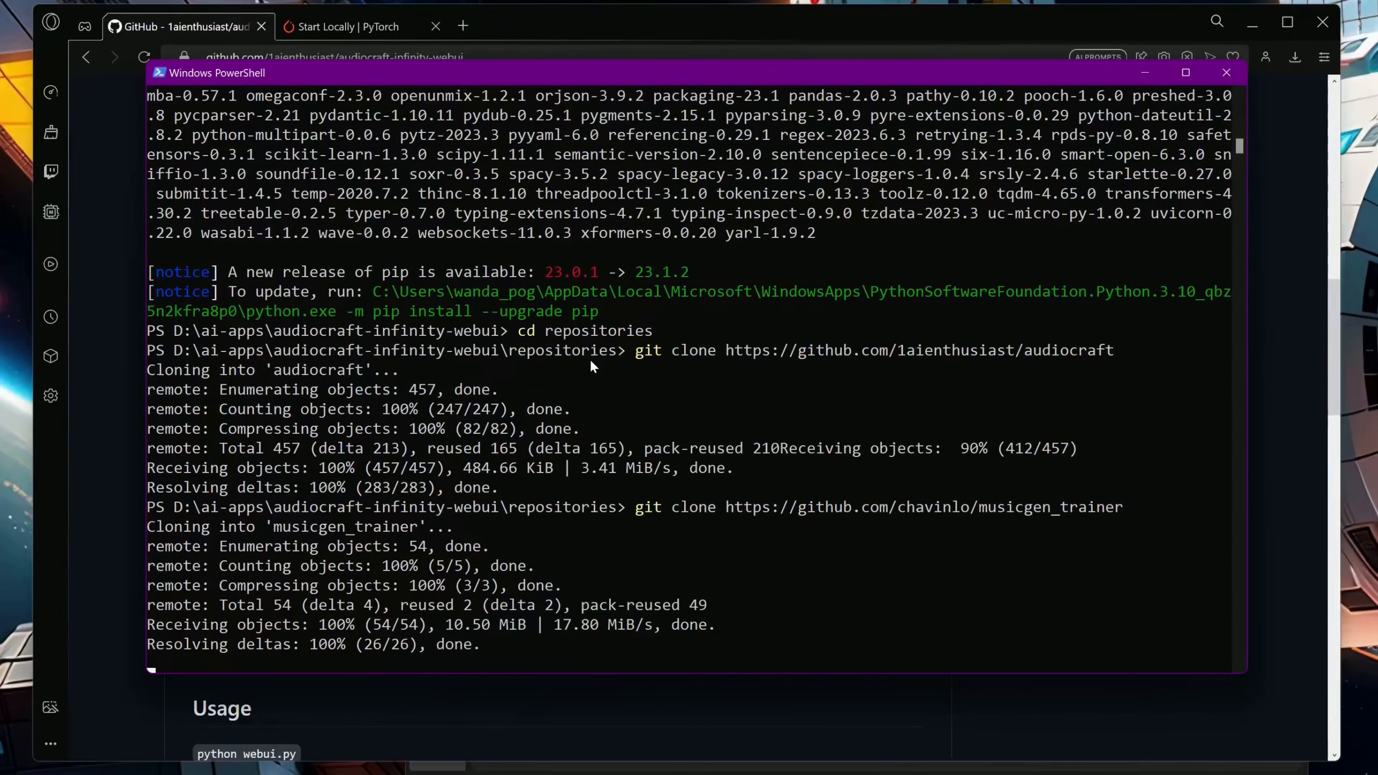
Go back up to the audiocraft-infinity-webui folder and start the web interface with python webui.py
text(cd ..)
key(Return)
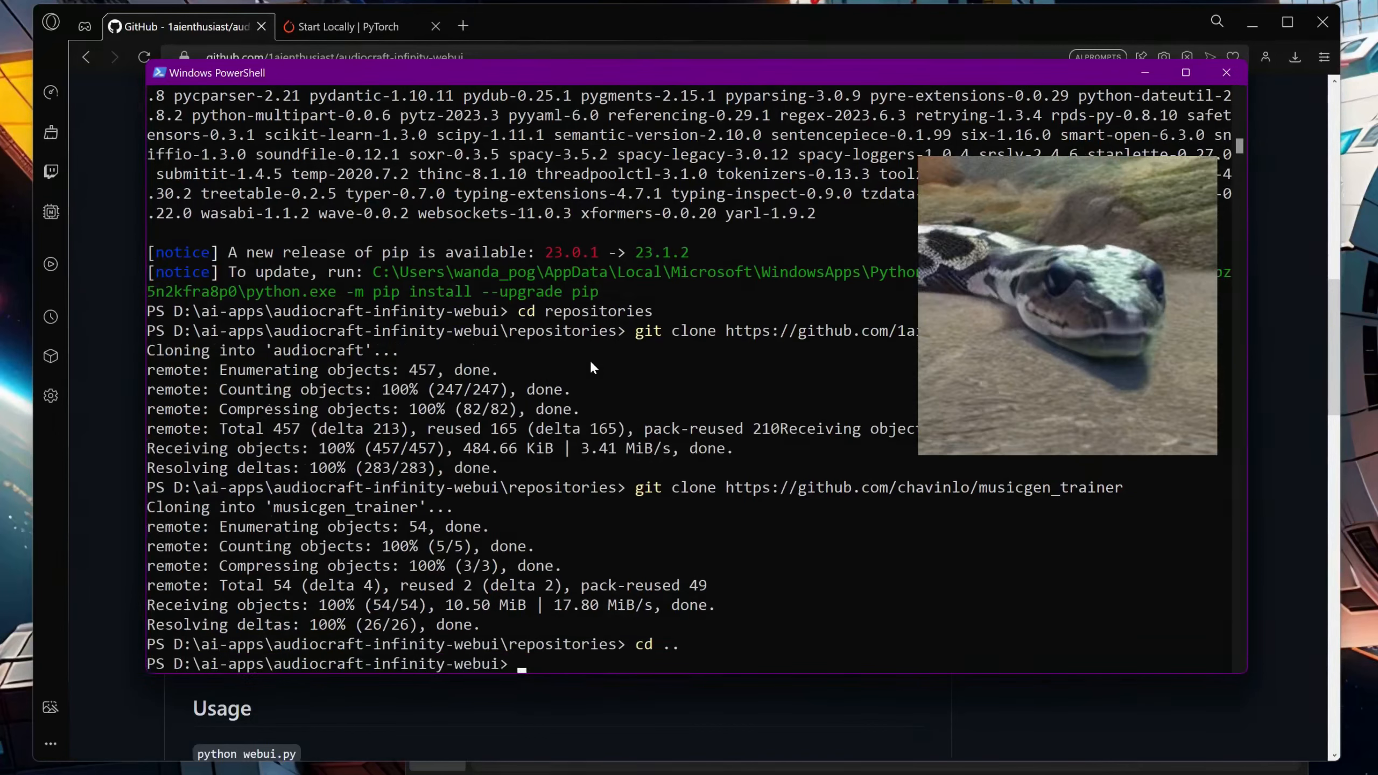
text(python)
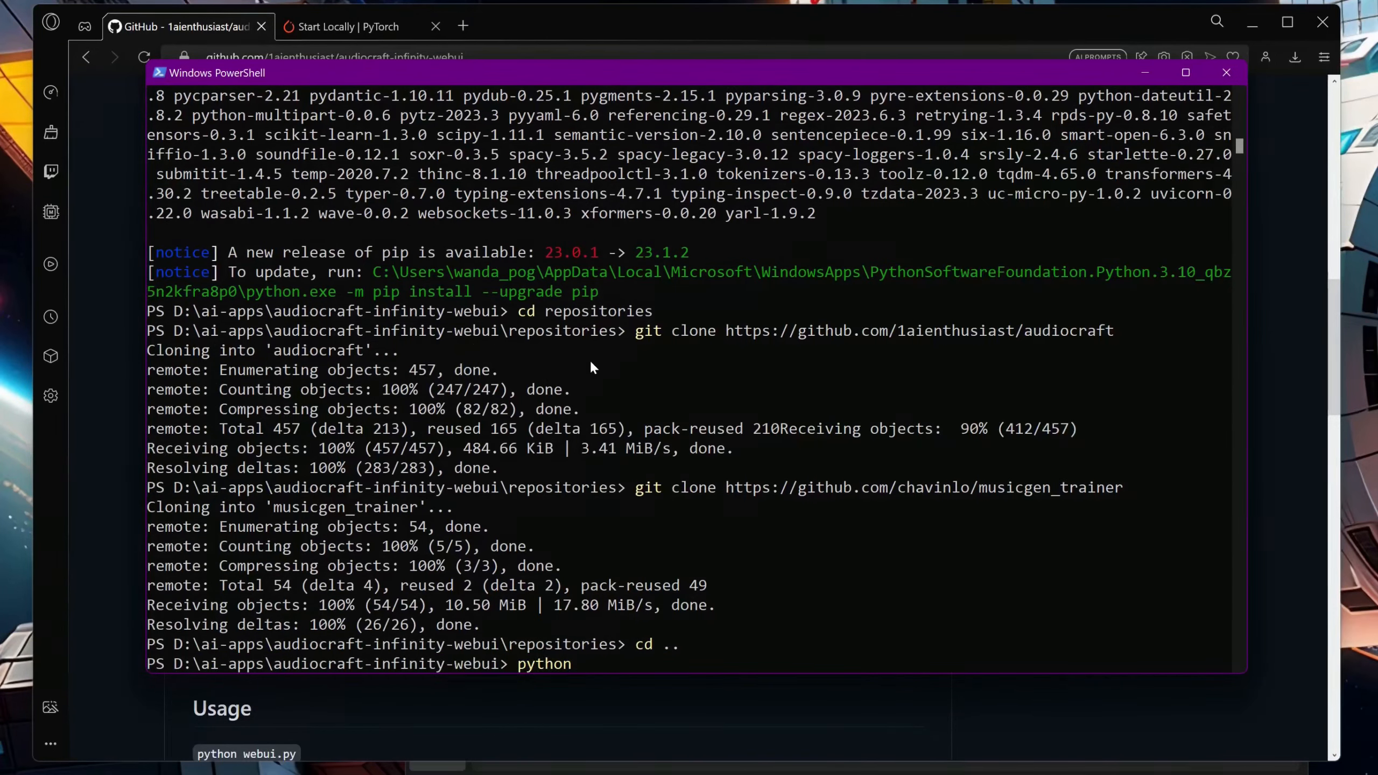
text( webui.py)
key(Return)
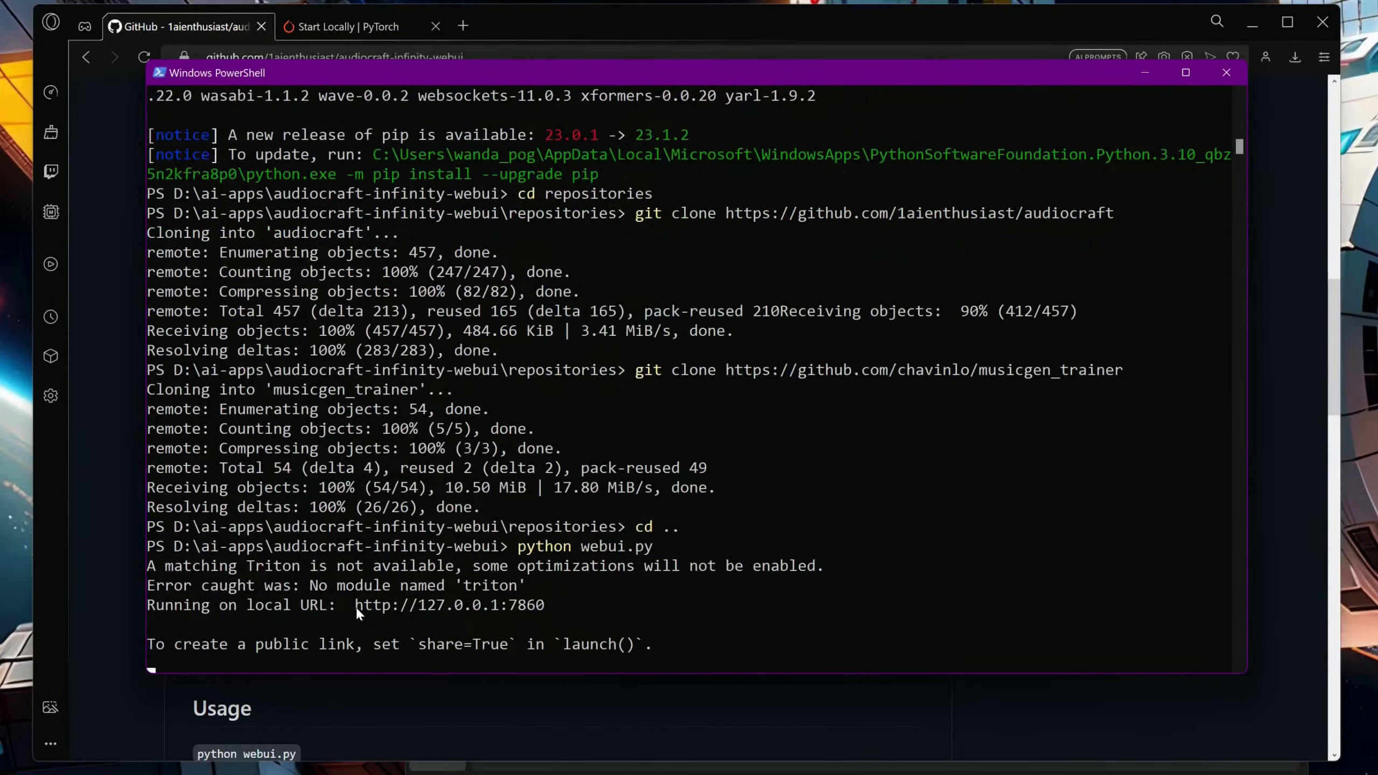
drag(355, 606, 544, 607)
right_click(527, 611)
click(466, 27)
key(ctrl+v)
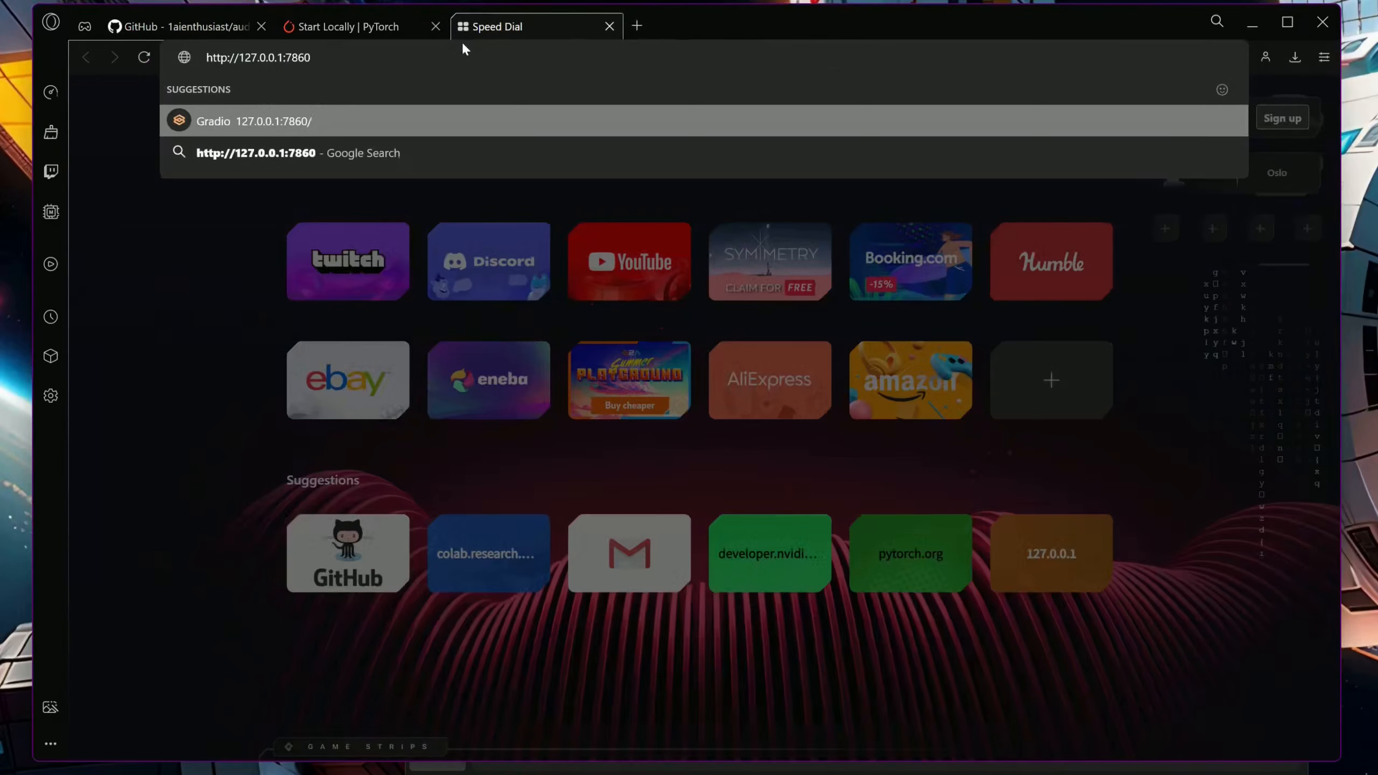
key(Return)
Load the example prompt "90s rock song with electric guitar and heavy drums" into the MusicGen web interface
scroll(545, 259, down, 5)
scroll(545, 259, down, 5)
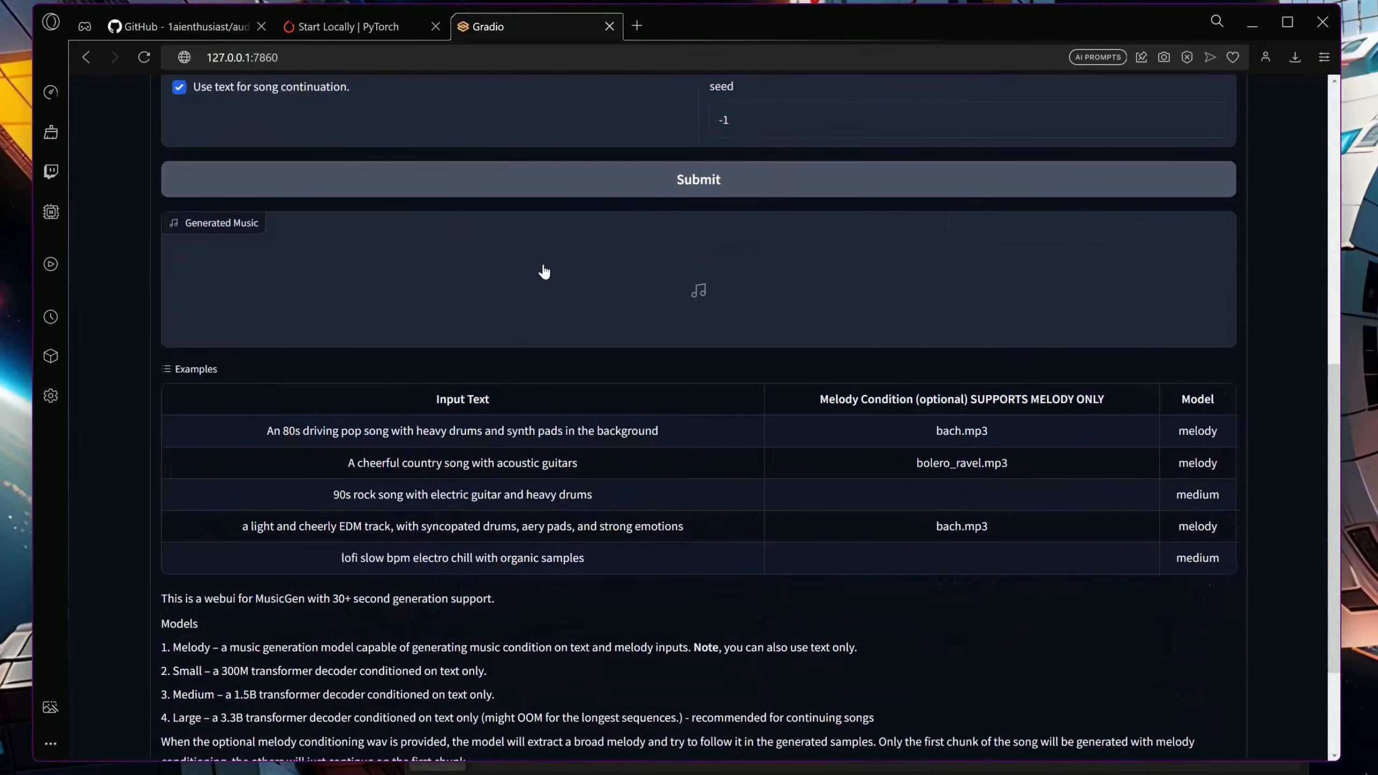
click(553, 496)
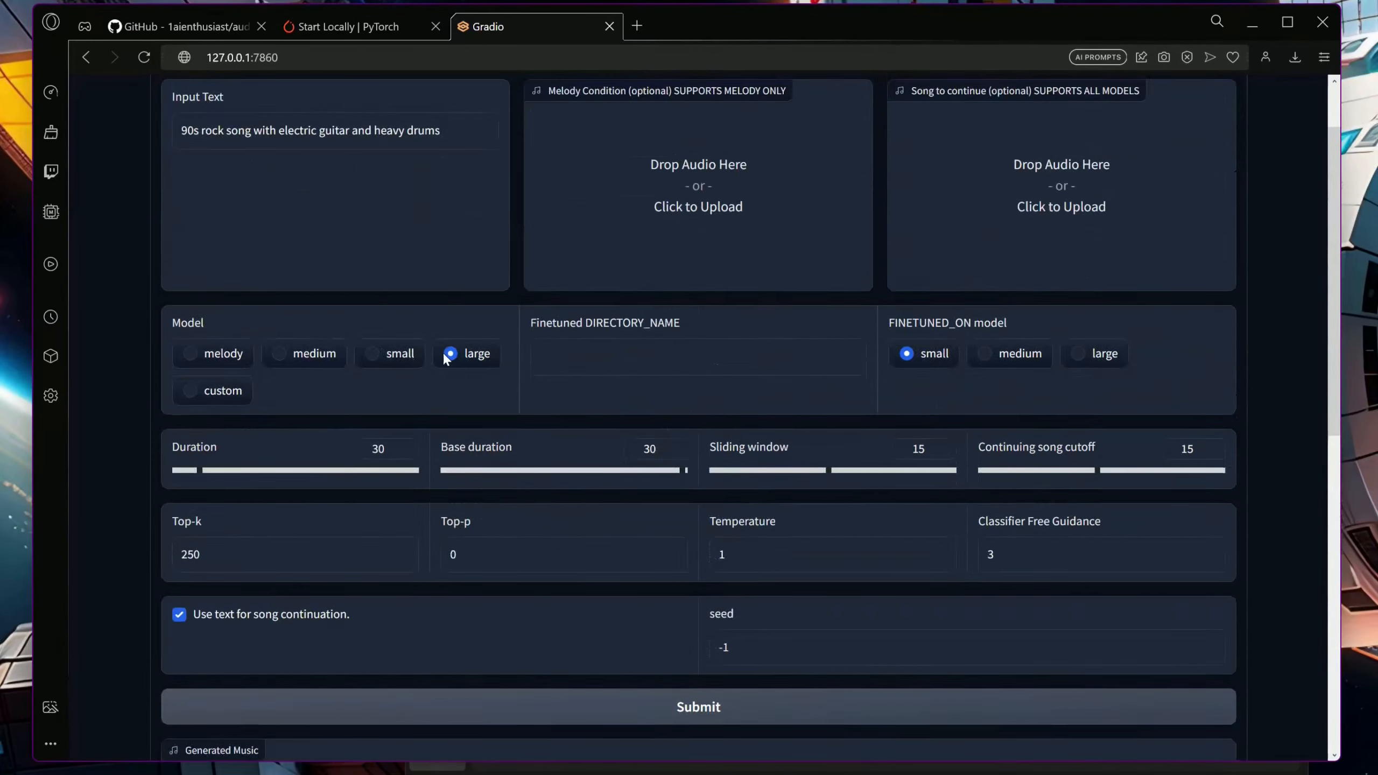
Generate a 30-second track from the 90s rock prompt with the large model and play the generated music
click(527, 705)
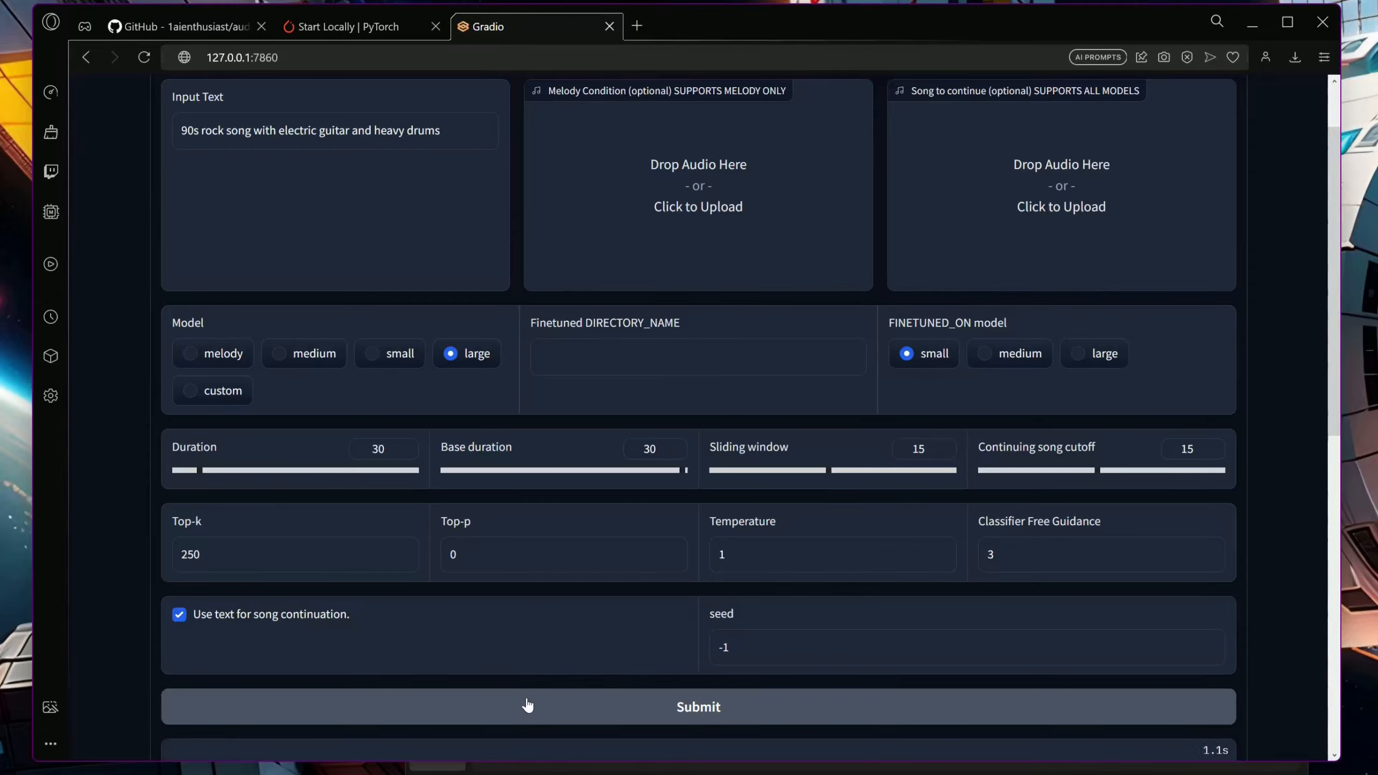
scroll(522, 701, down, 3)
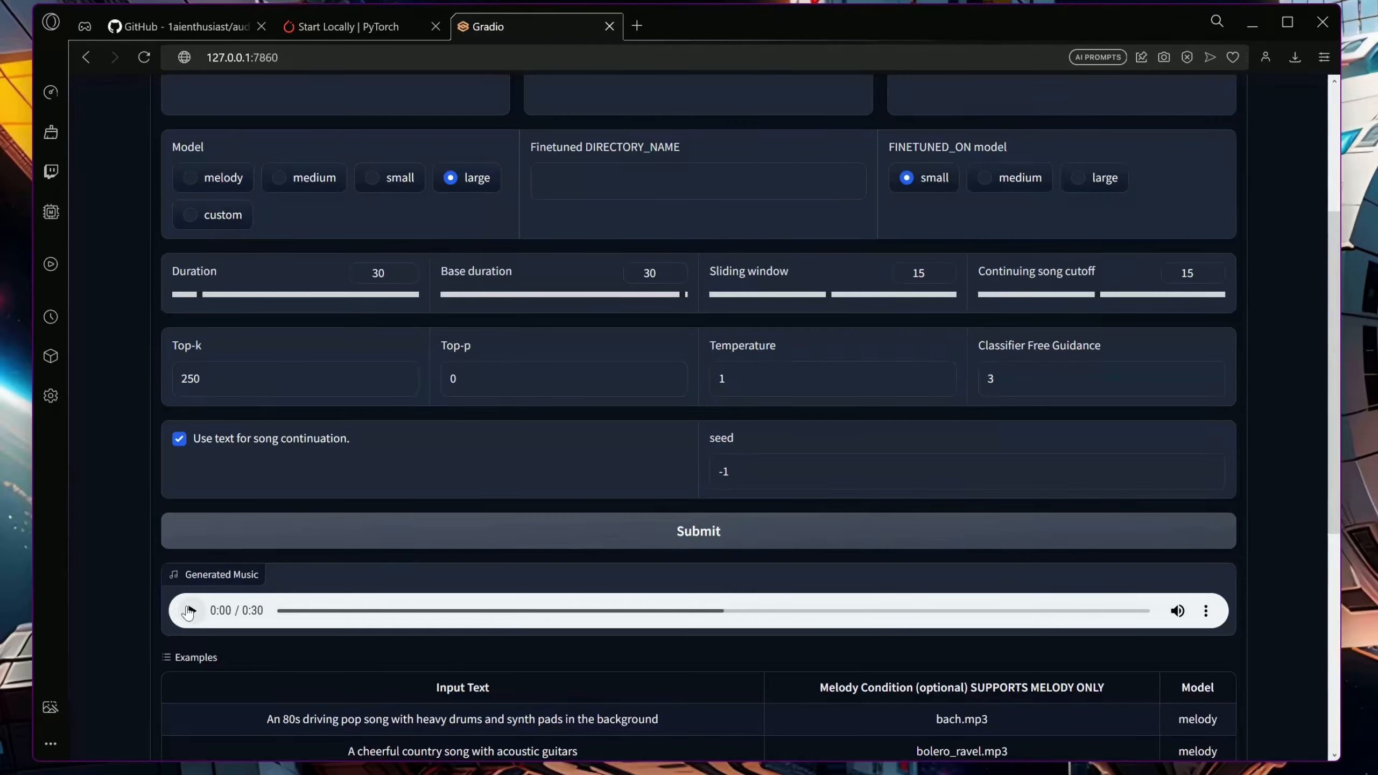
click(189, 610)
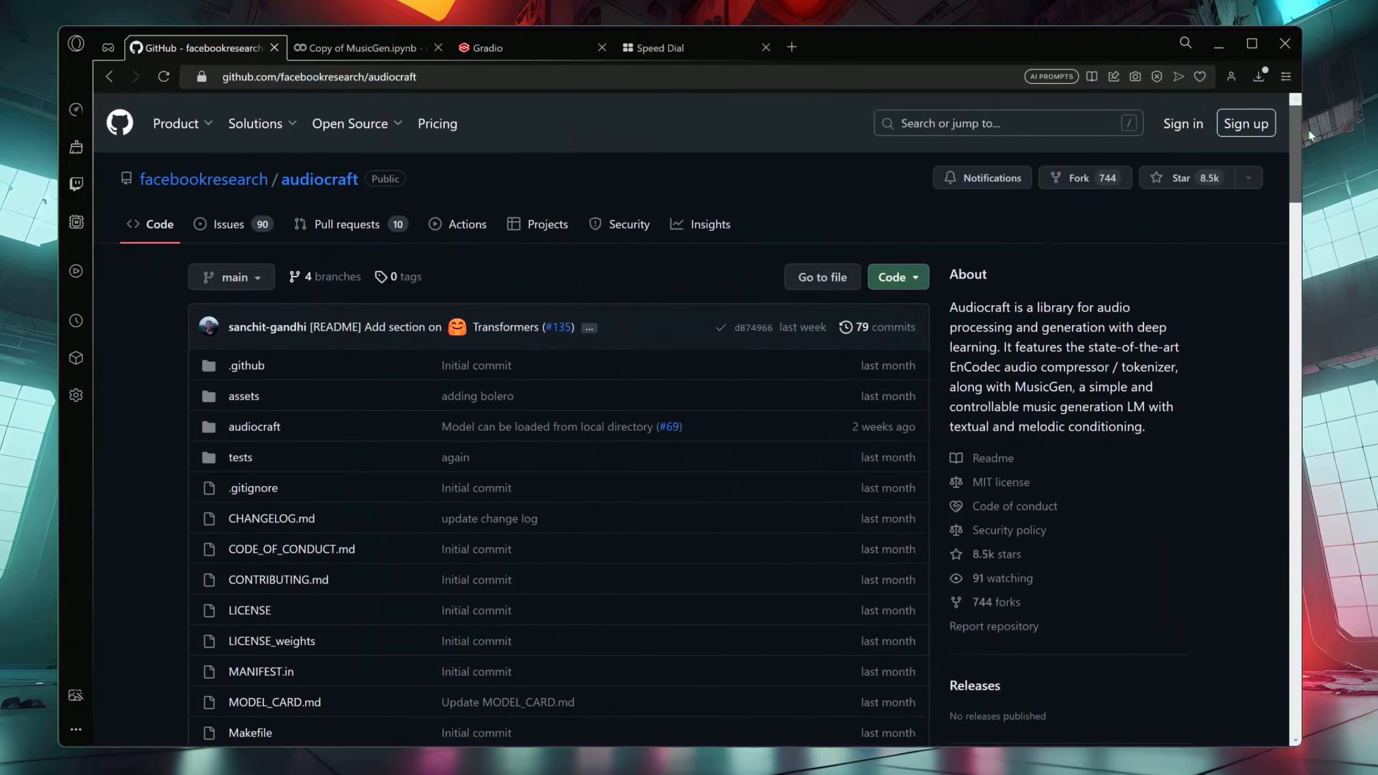
drag(1310, 130, 1316, 462)
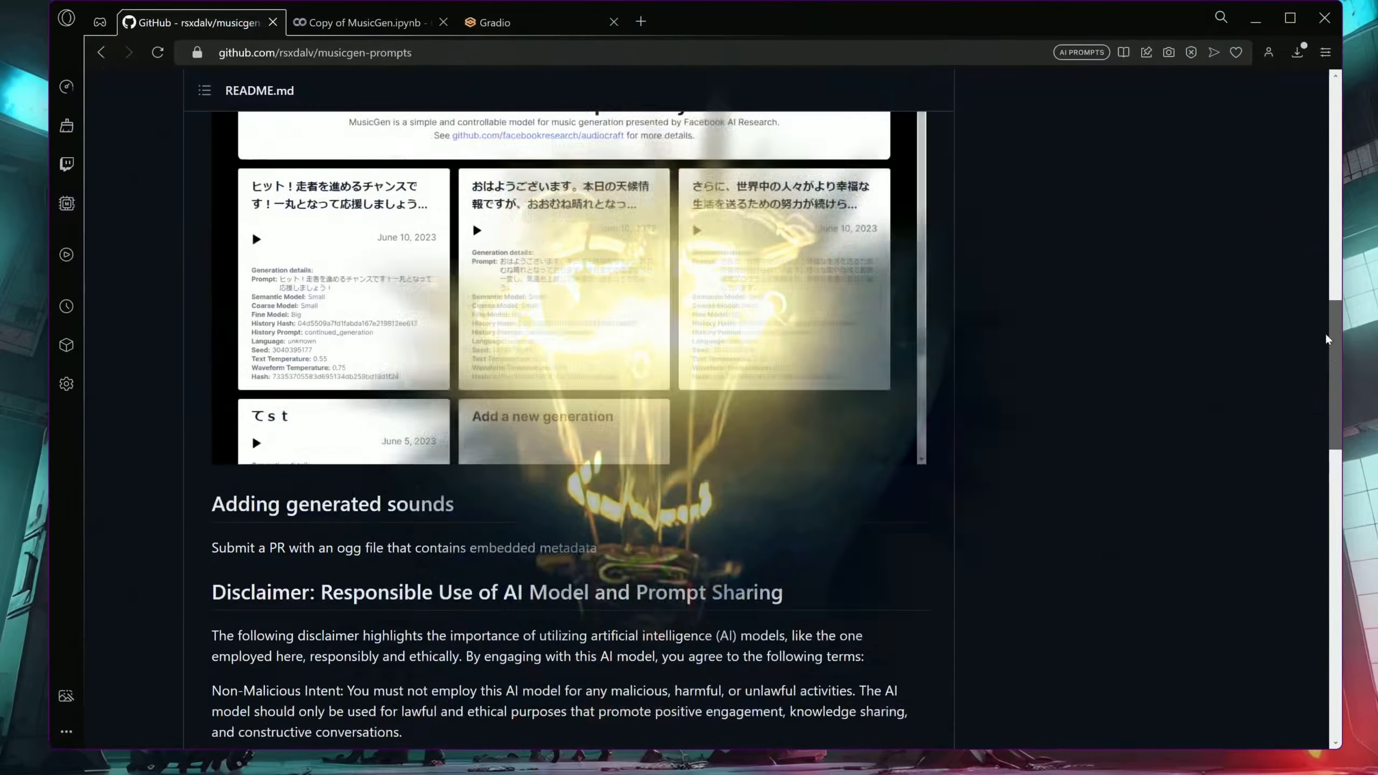
Open the MusicGen Prompt Library site from the rsxdalv/musicgen-prompts repository and browse its shared prompts
drag(1325, 332, 1327, 155)
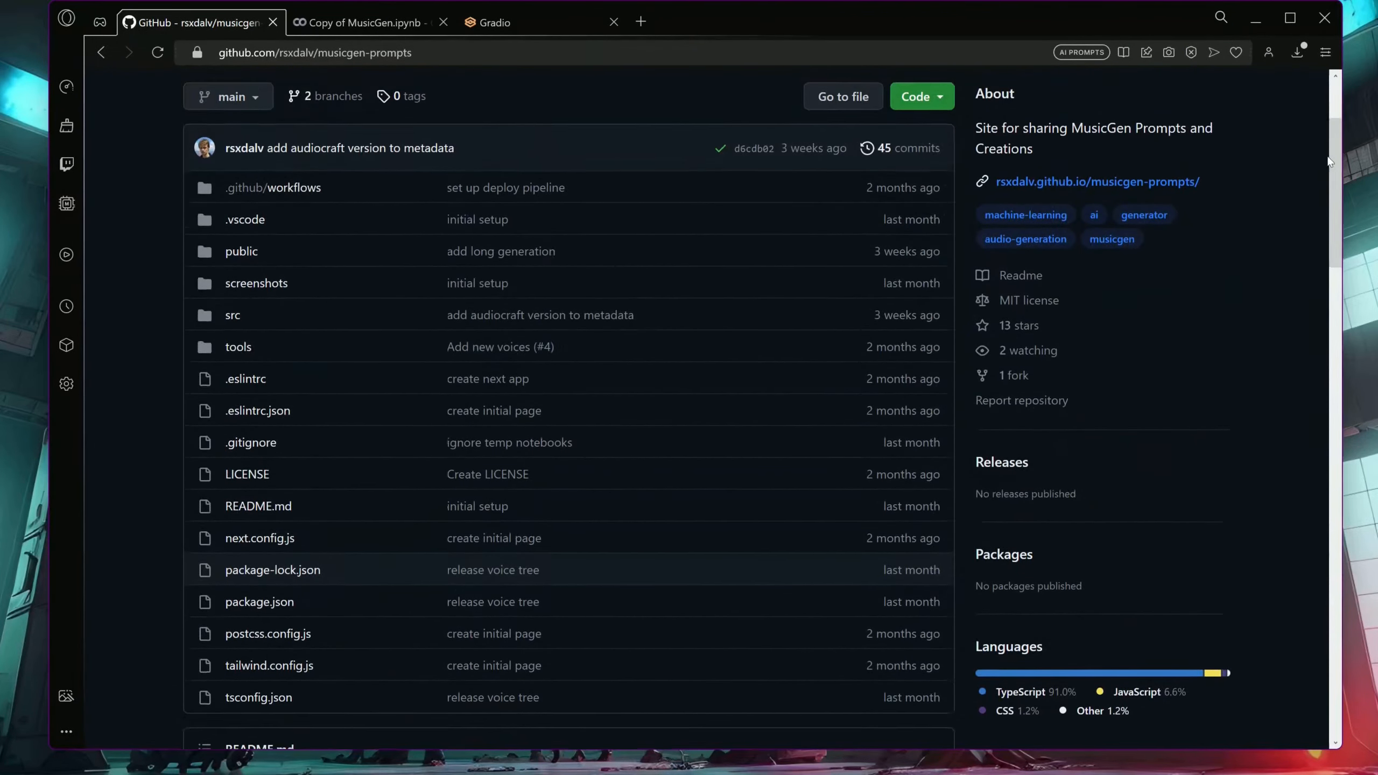
click(1181, 184)
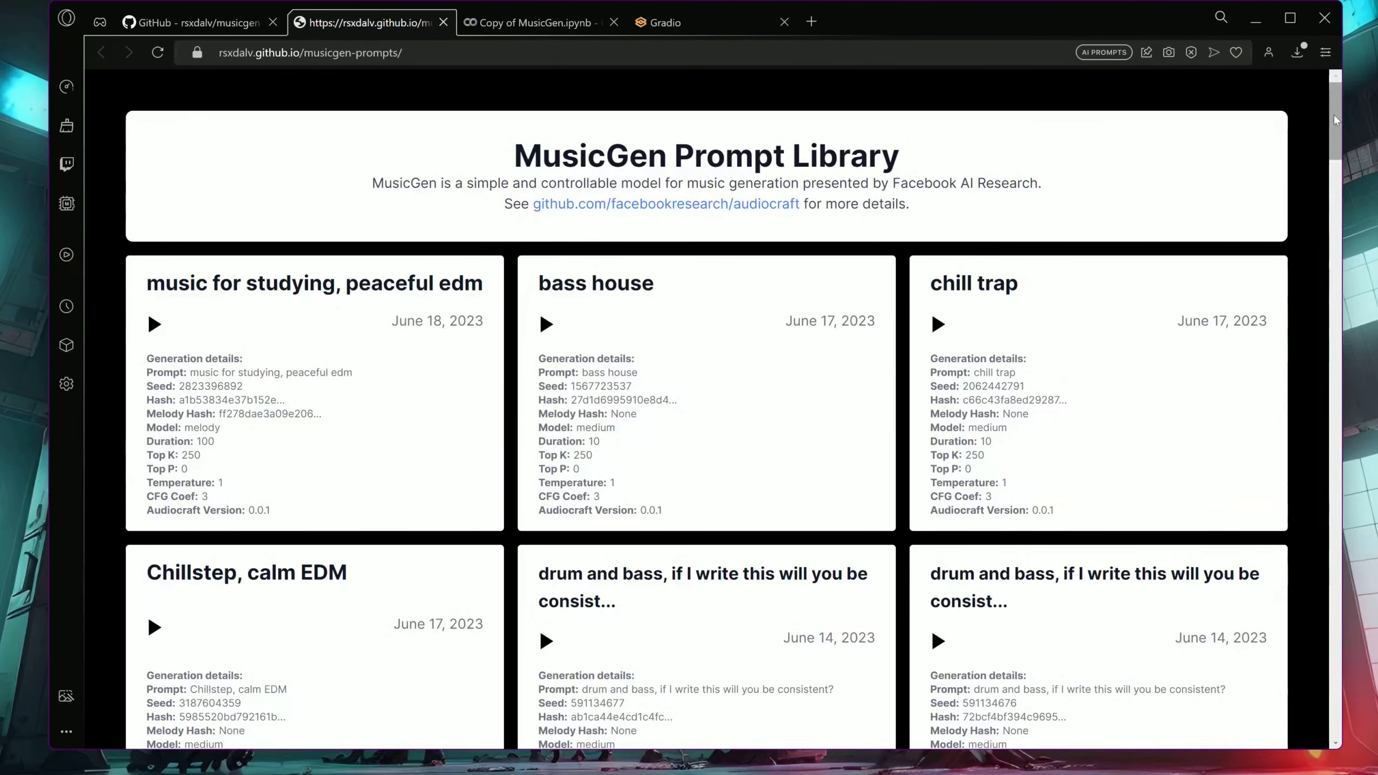
drag(1335, 117, 1336, 202)
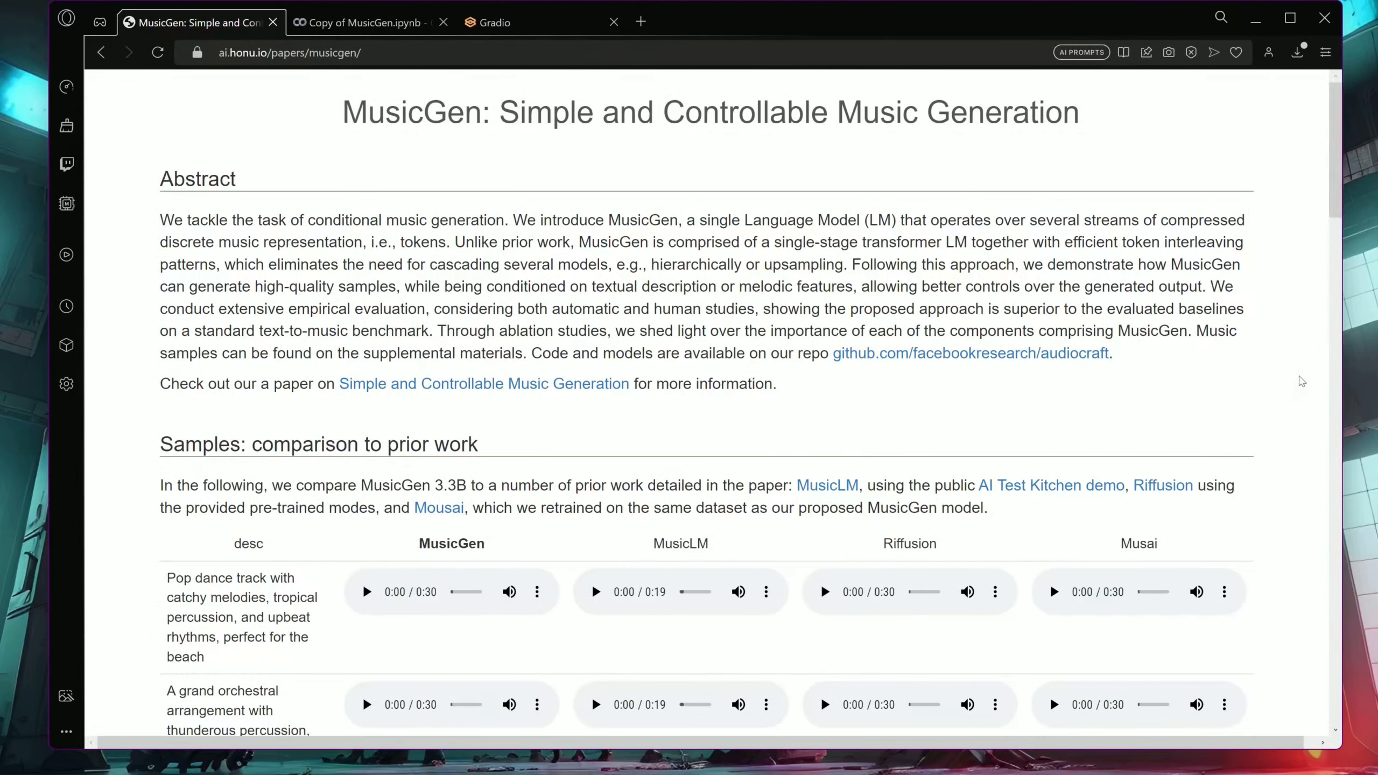
Examine the sample prompts on the MusicGen paper page, from the comparison to prior work through to melody conditioning
scroll(1303, 383, down, 8)
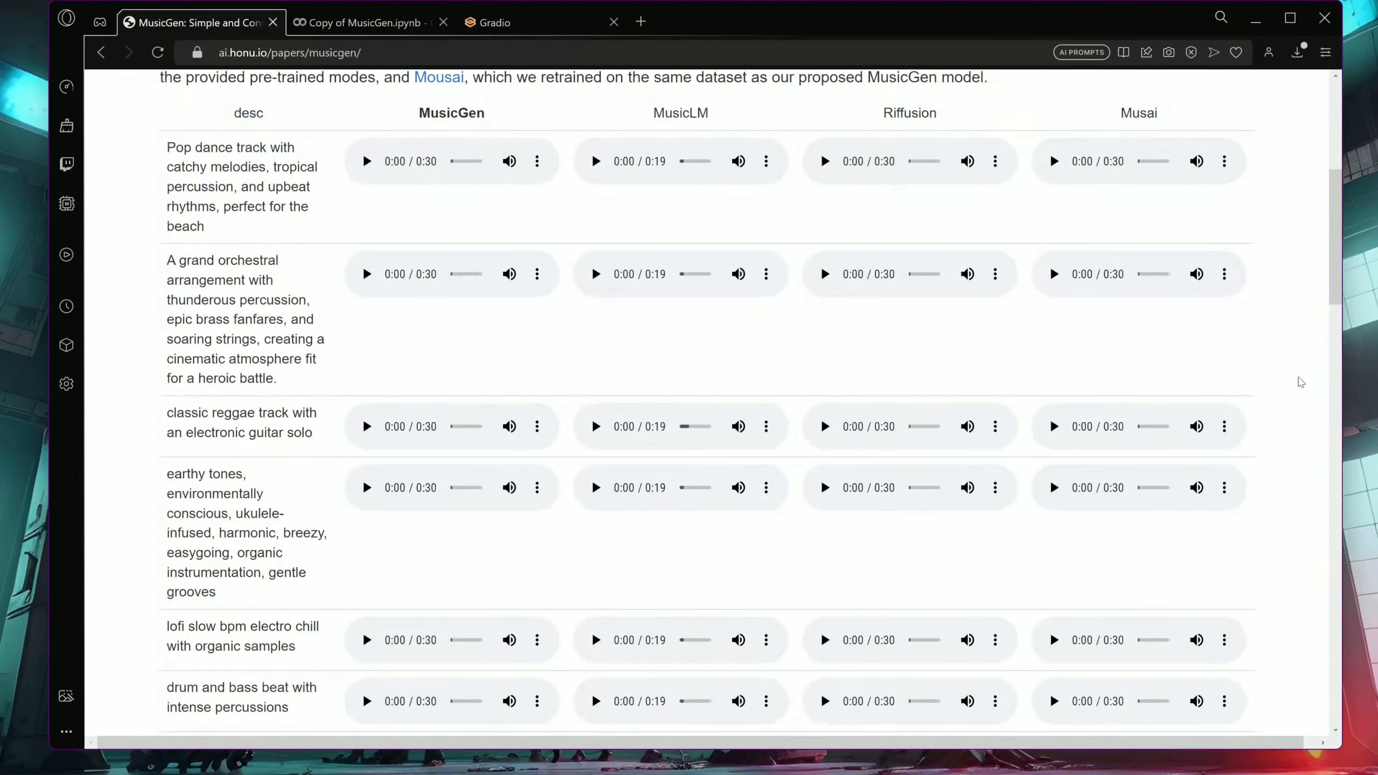
scroll(1303, 383, down, 6)
scroll(1301, 383, down, 6)
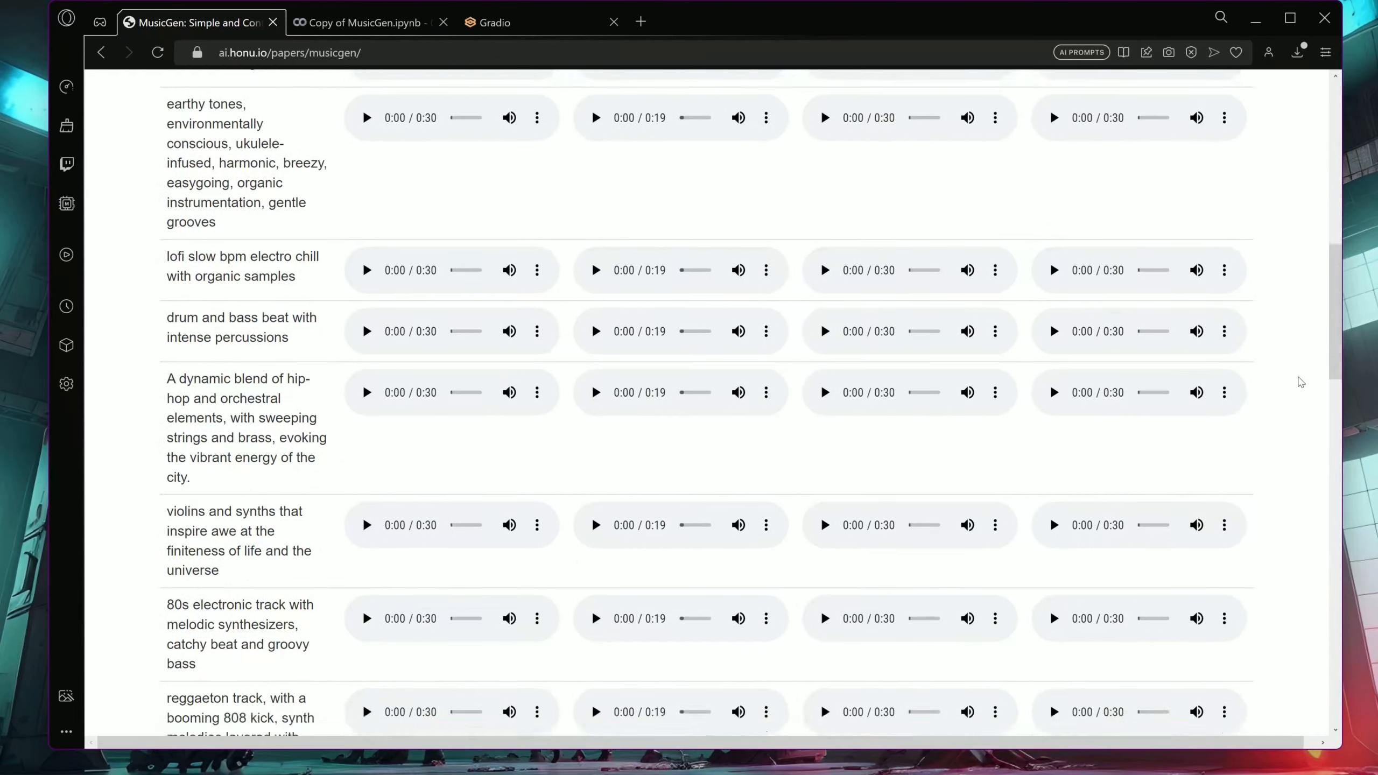
scroll(1301, 384, down, 6)
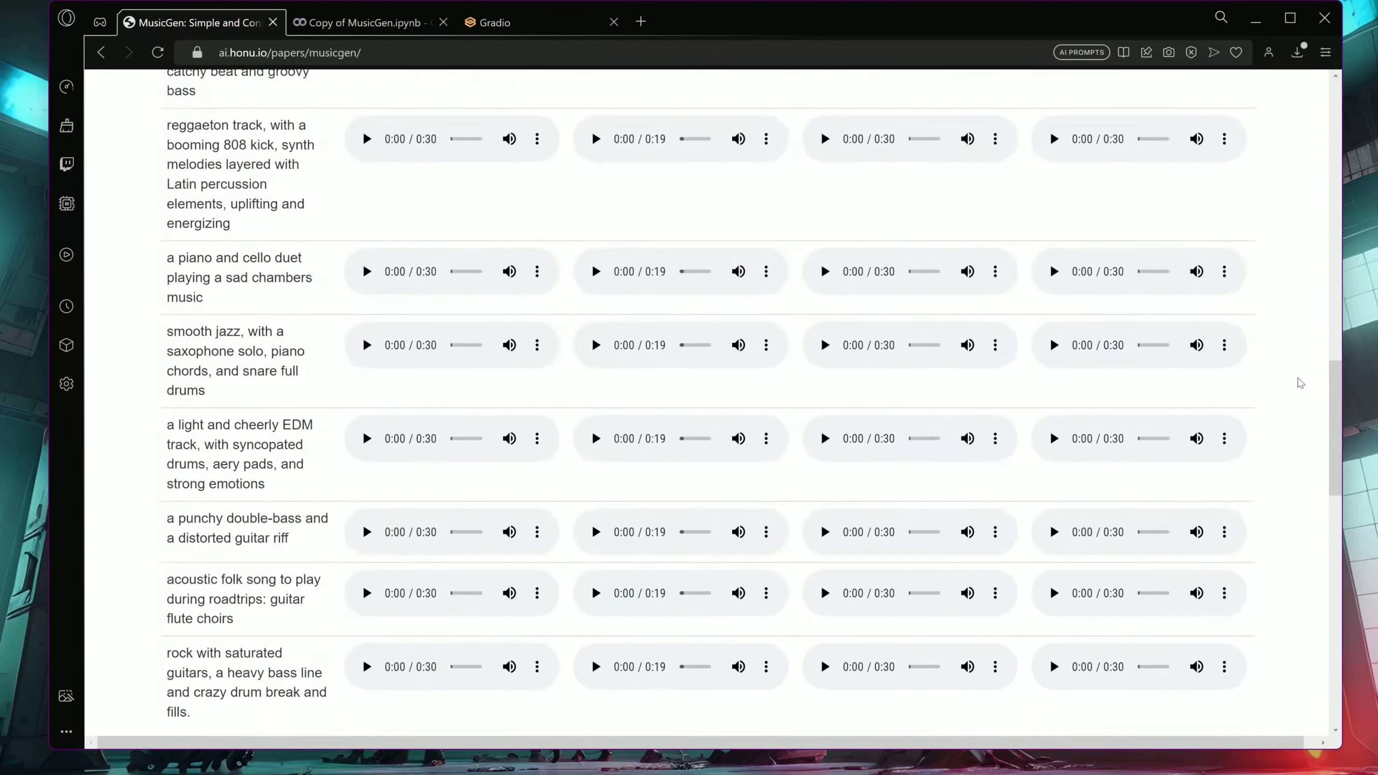
scroll(1302, 383, down, 6)
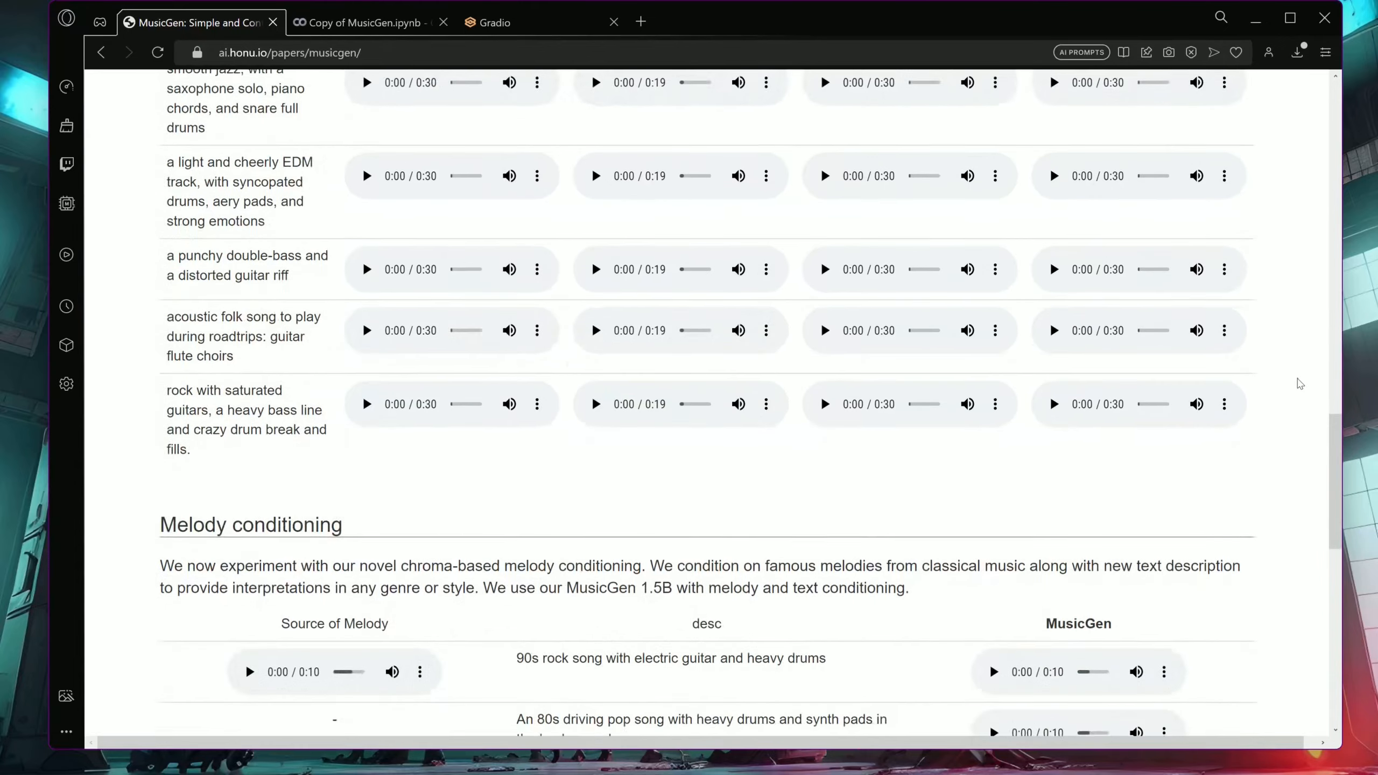
scroll(1301, 383, down, 3)
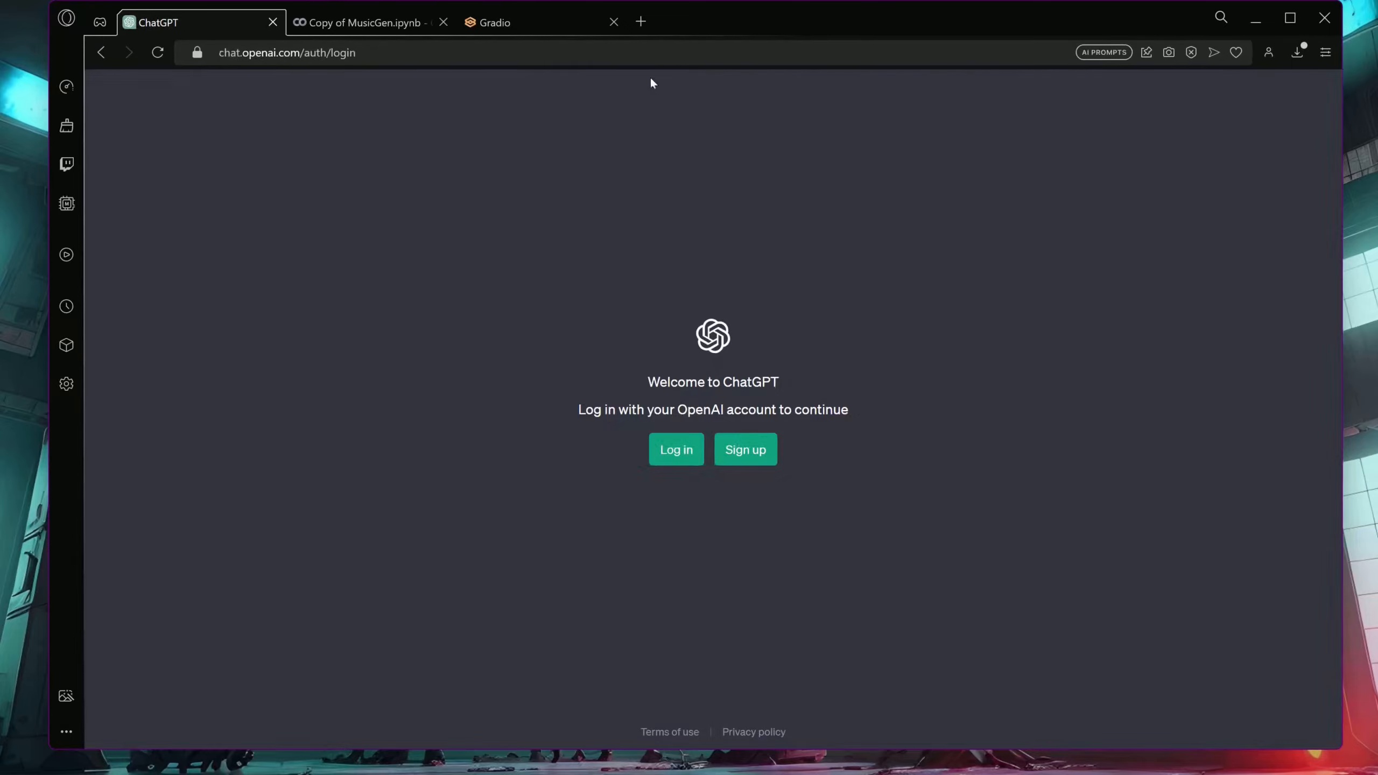
Minimize the browser window to show the desktop
click(1255, 28)
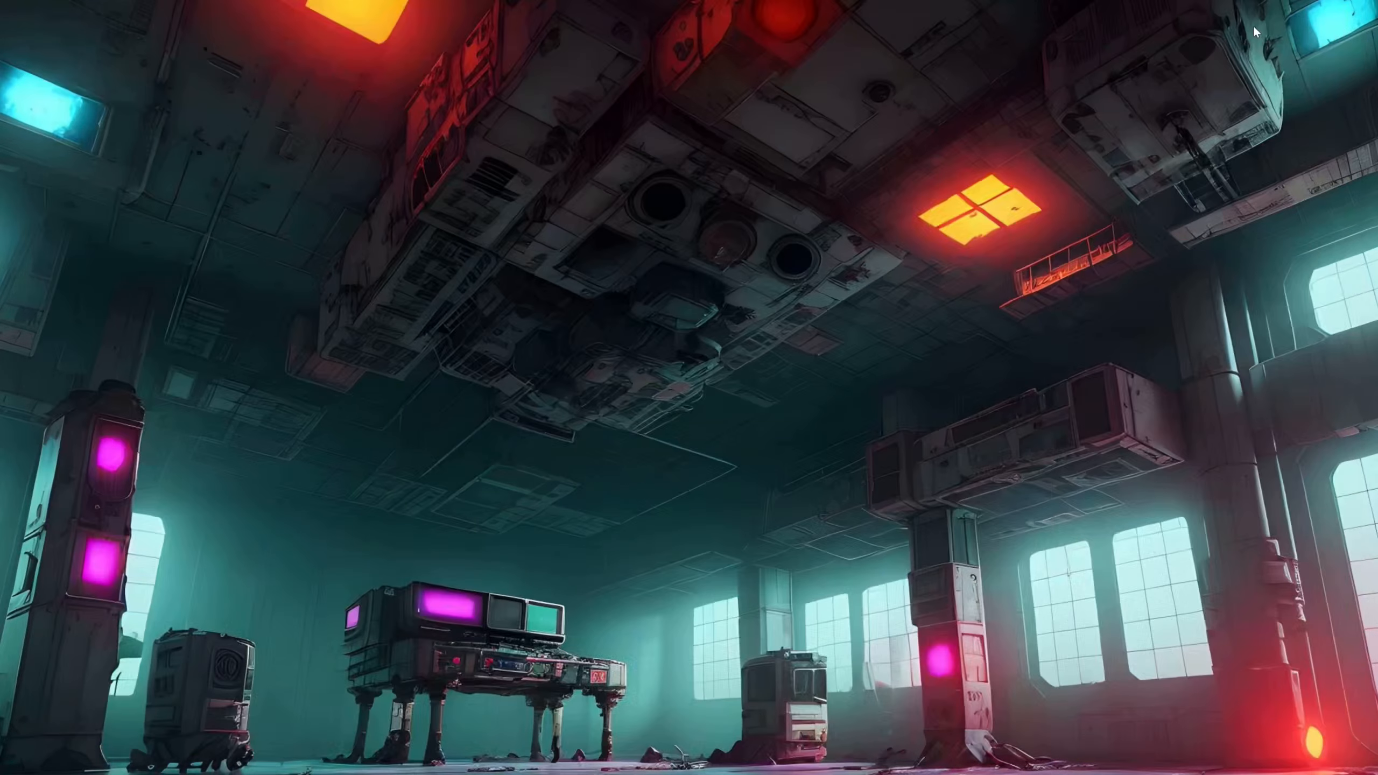